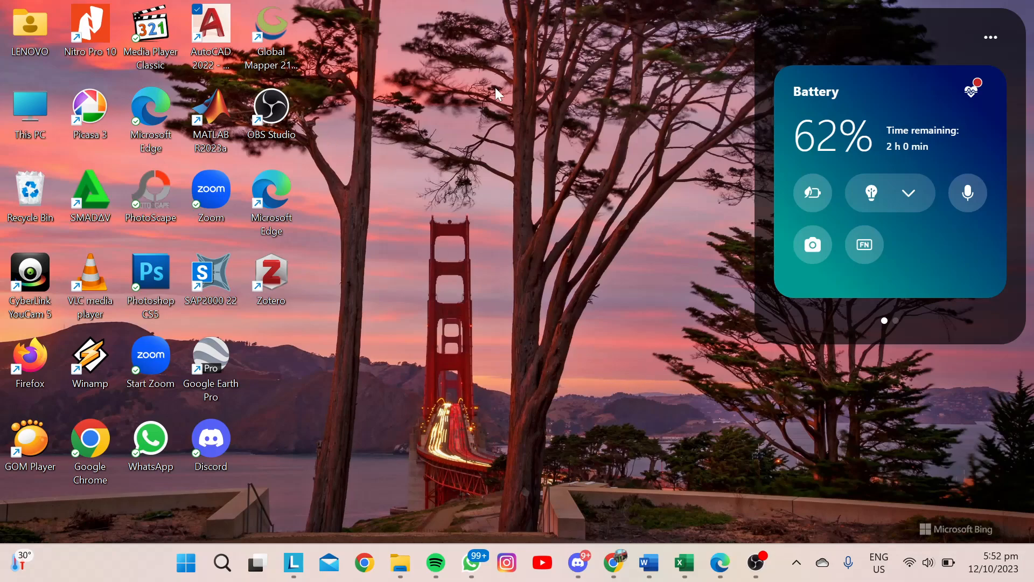
# Switch to the Excel workbook Material Science P1 - Steel Bars Reinforcement Testing Data.
pyautogui.moveTo(652, 570)
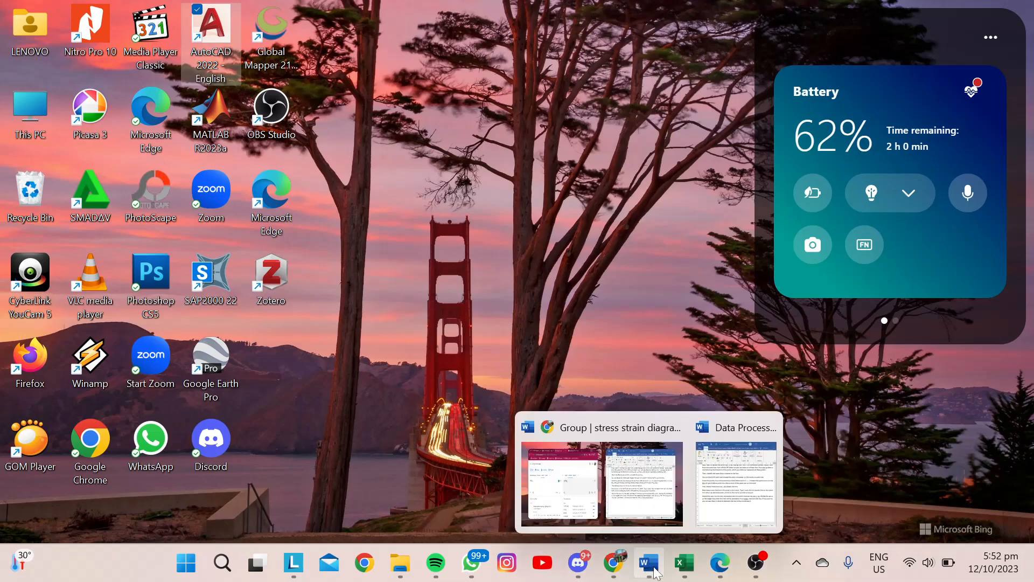
pyautogui.moveTo(684, 565)
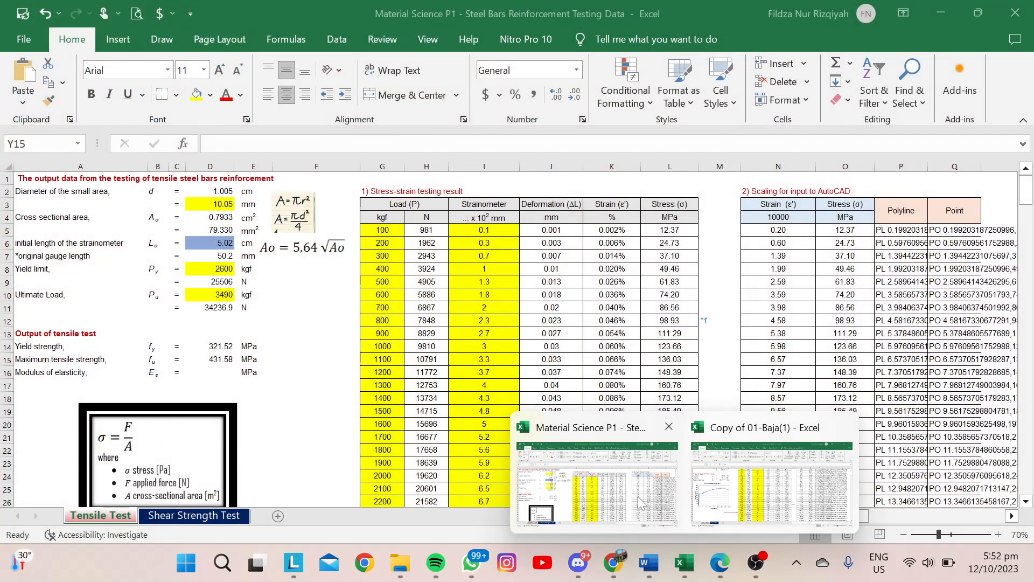
pyautogui.click(598, 482)
# Move the stress-strain chart below the formula box on the Tensile Test sheet slightly upward.
pyautogui.scroll(-7, 487, 384)
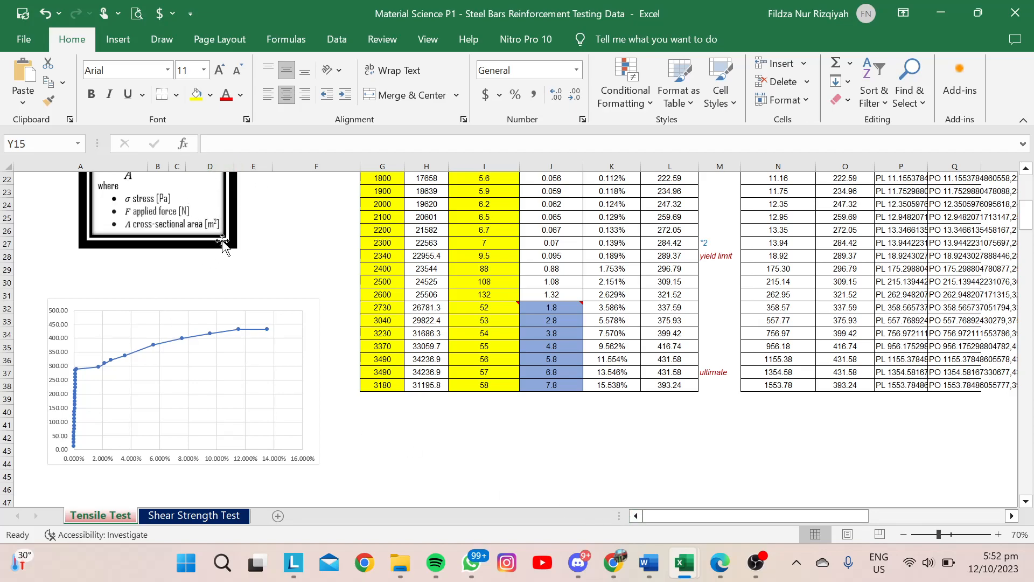
pyautogui.click(235, 308)
pyautogui.click(250, 309)
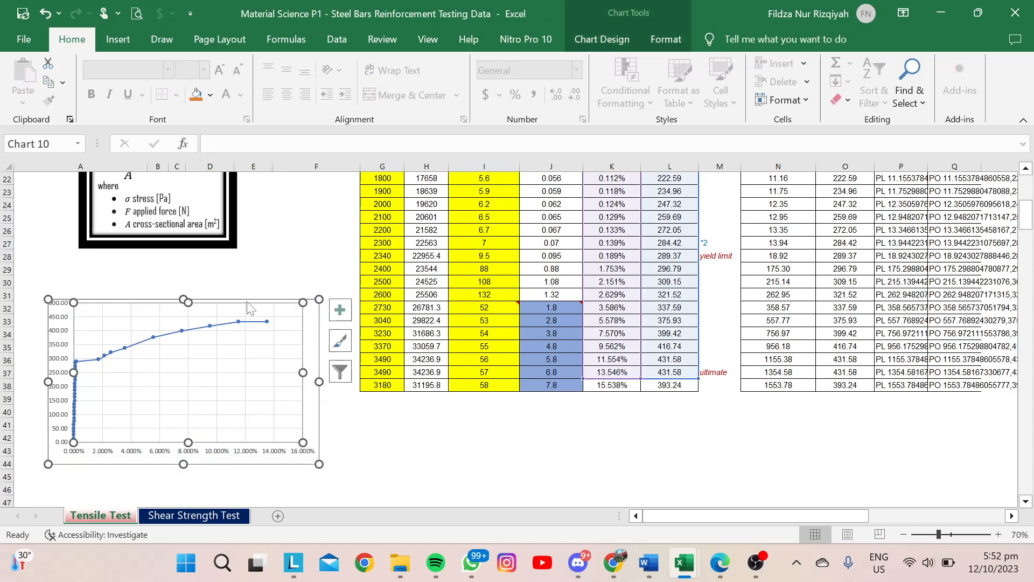
pyautogui.click(307, 323)
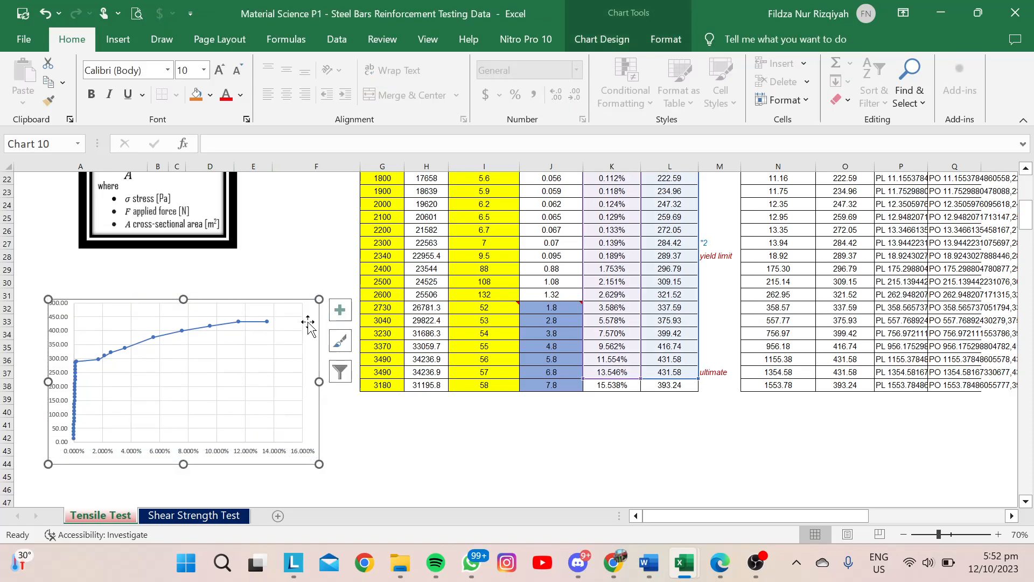
pyautogui.moveTo(307, 322); pyautogui.dragTo(310, 312)
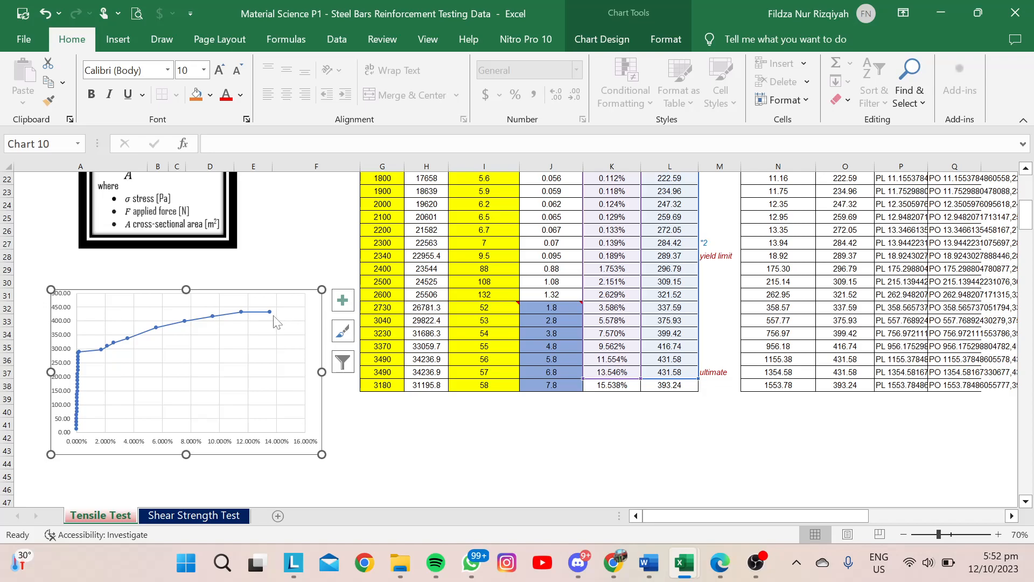
# Review the stress-strain results and the Polyline and Point columns of the Scaling for input to AutoCAD table.
pyautogui.scroll(5, 664, 313)
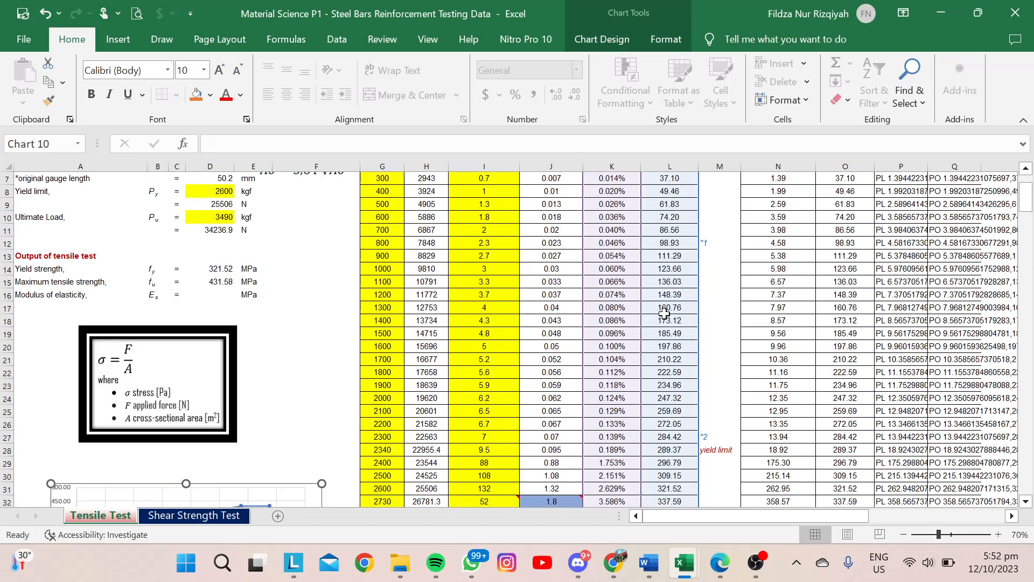
pyautogui.scroll(2, 665, 313)
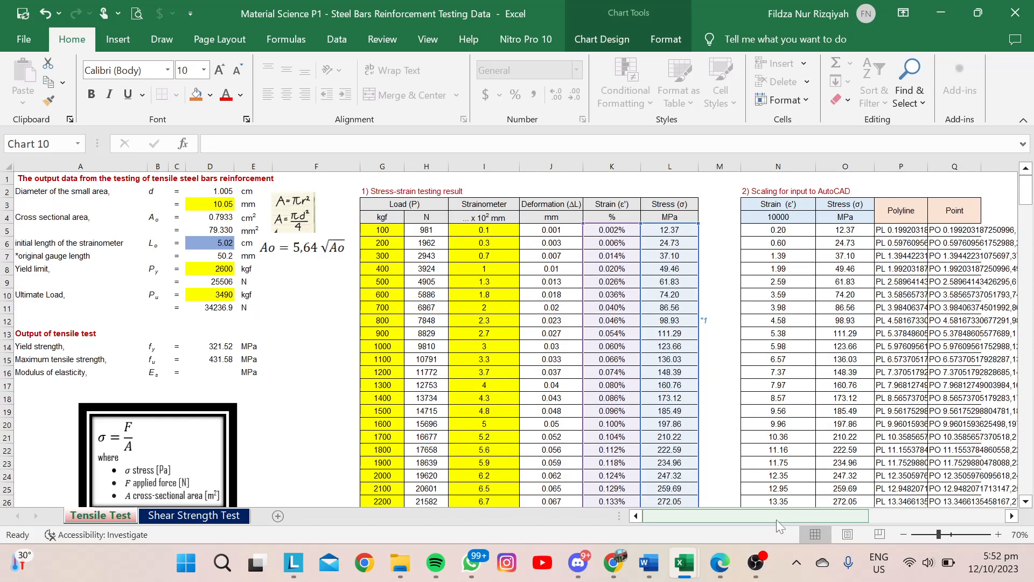
pyautogui.moveTo(793, 519); pyautogui.dragTo(798, 516)
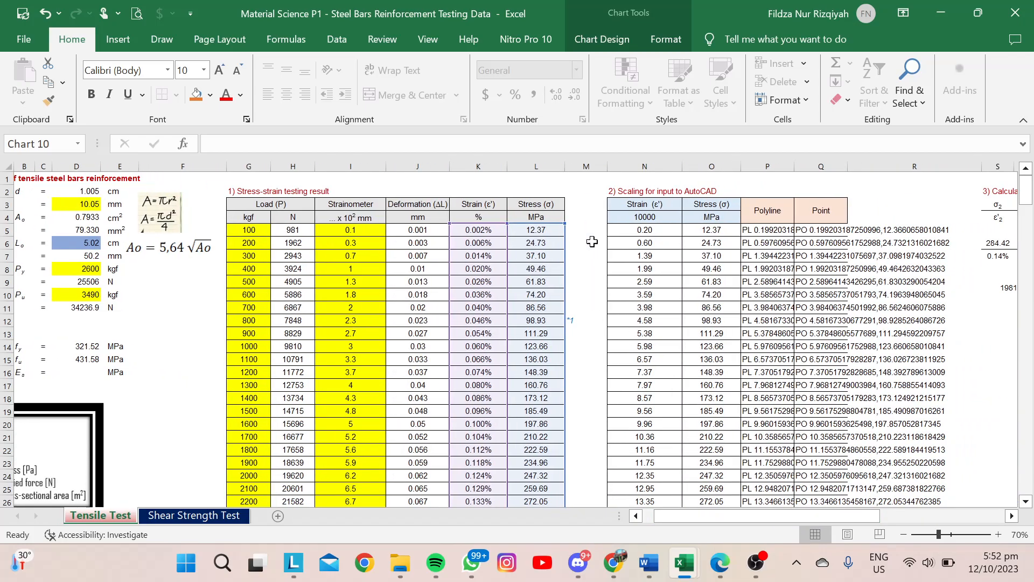
pyautogui.press('Escape')
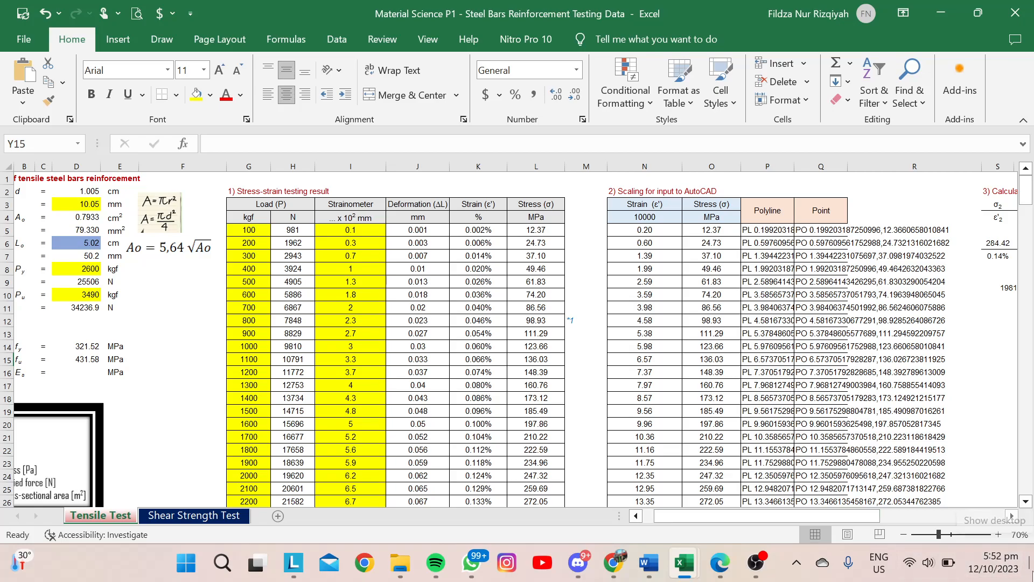
# Start AutoCAD 2022 from the desktop with a new blank drawing, dismissing the display-scale warning.
pyautogui.click(1030, 575)
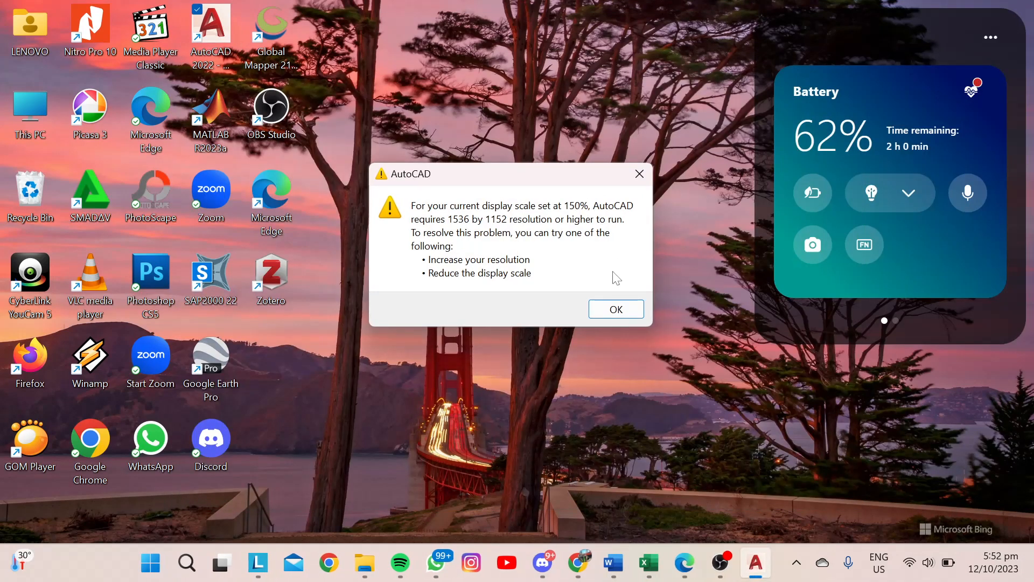
pyautogui.click(617, 310)
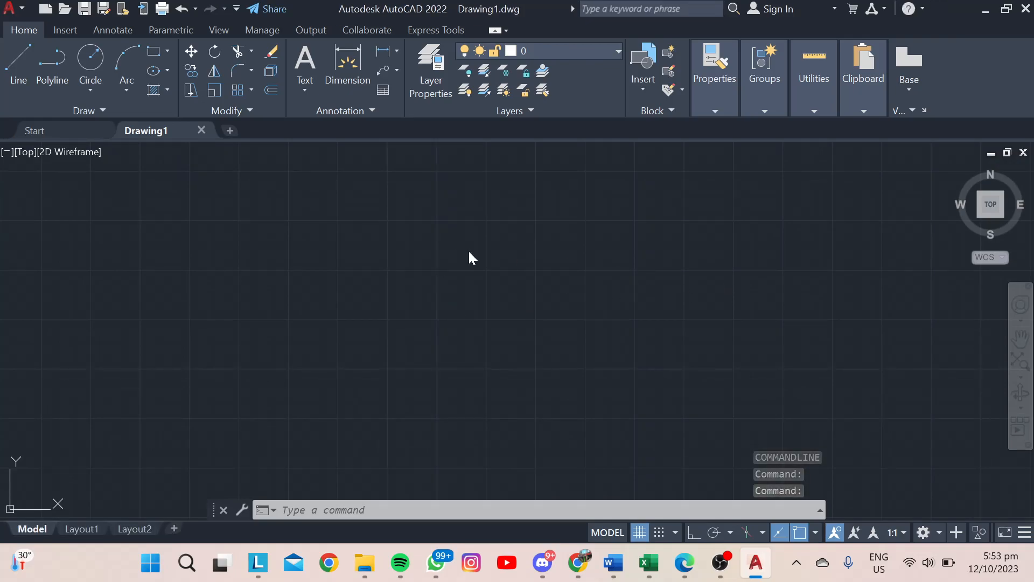
# Create a layer named PL before in the layer properties and set its color to magenta.
pyautogui.click(432, 77)
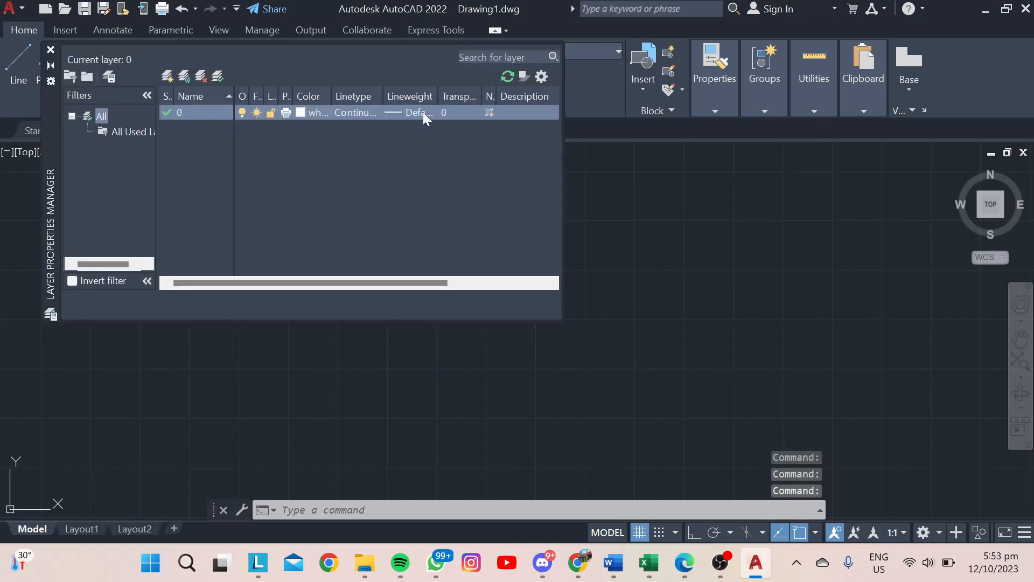
pyautogui.click(167, 76)
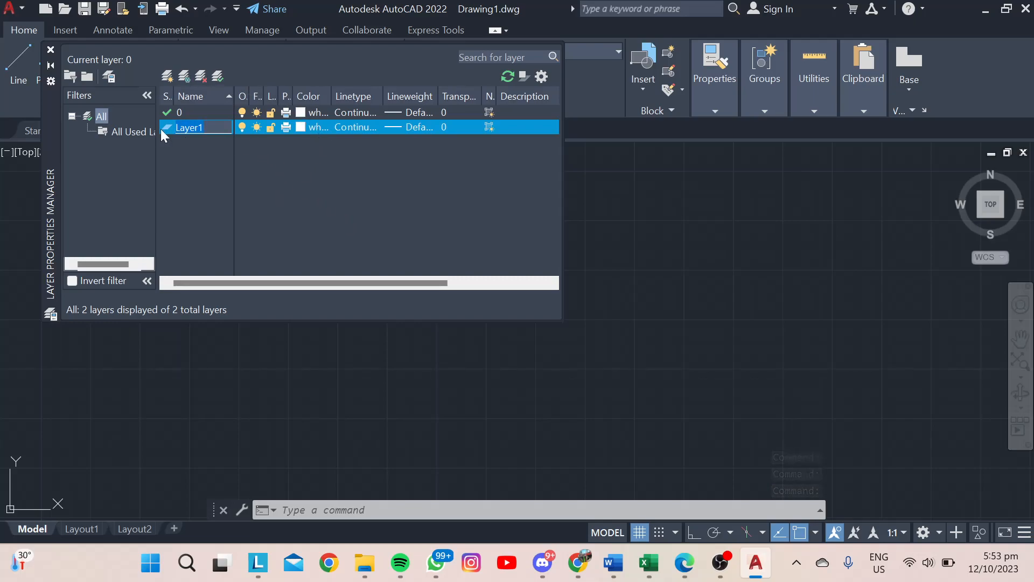
pyautogui.write('PL before')
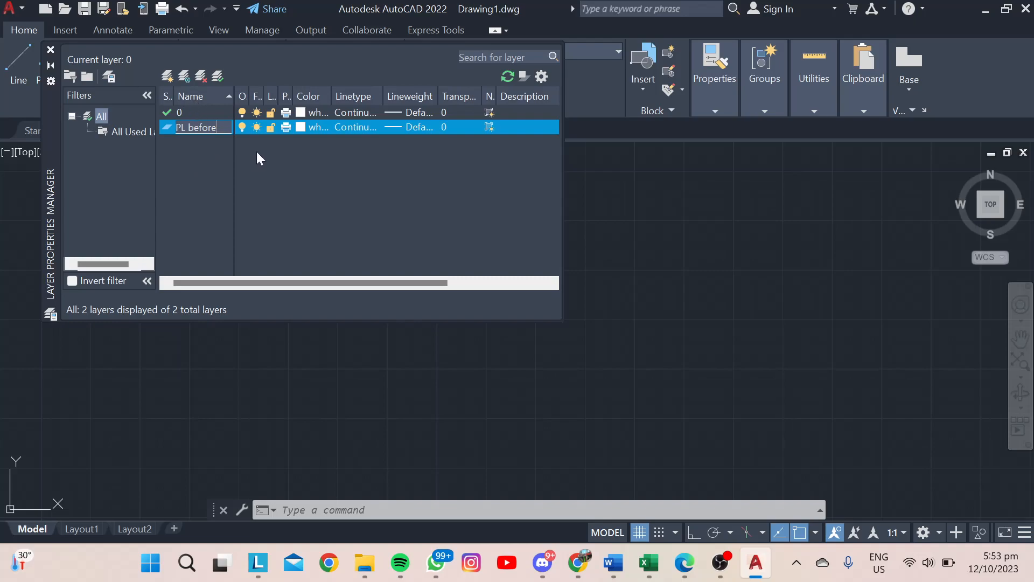
pyautogui.press('Return')
pyautogui.click(302, 127)
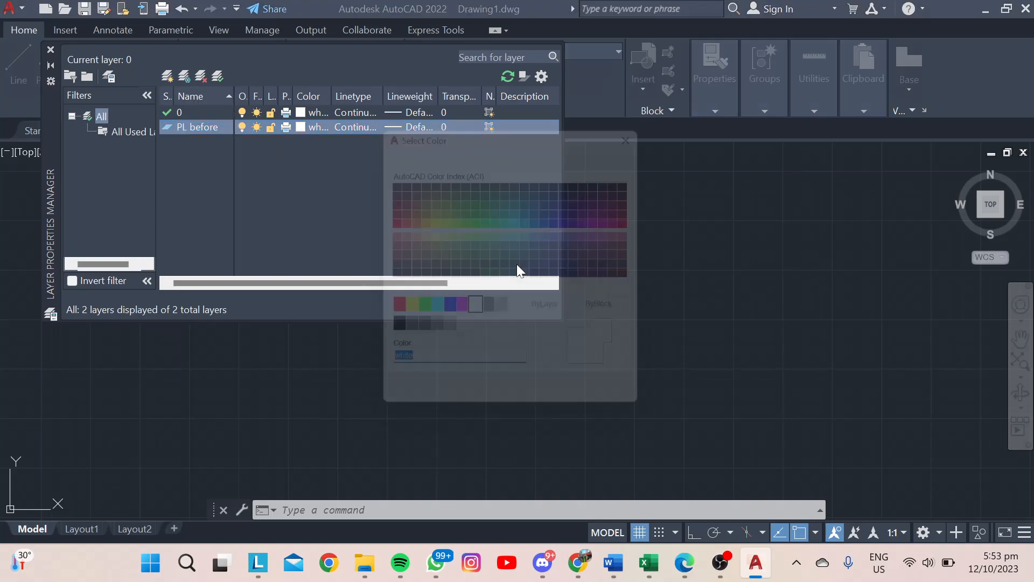
pyautogui.click(462, 313)
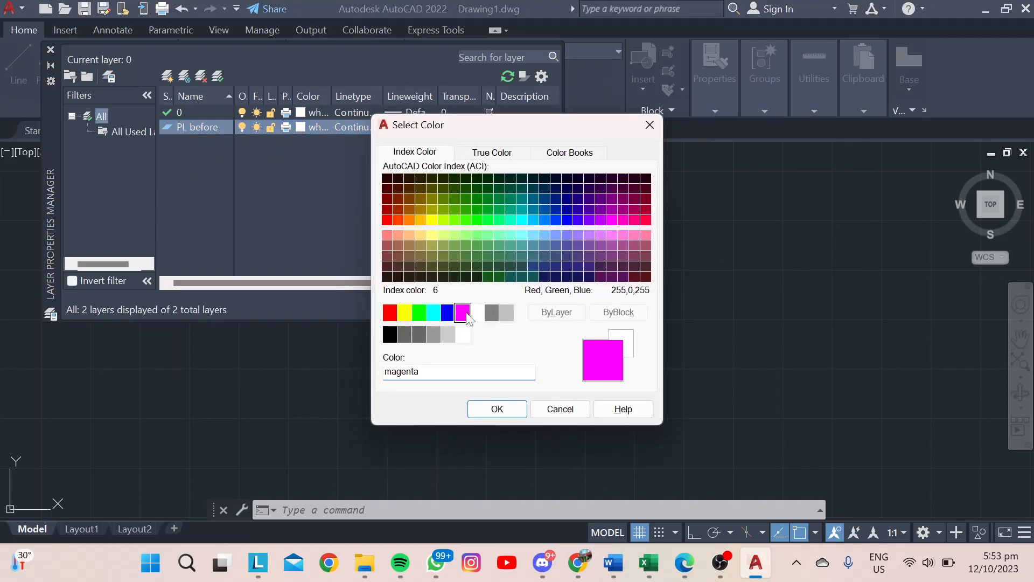
pyautogui.click(498, 409)
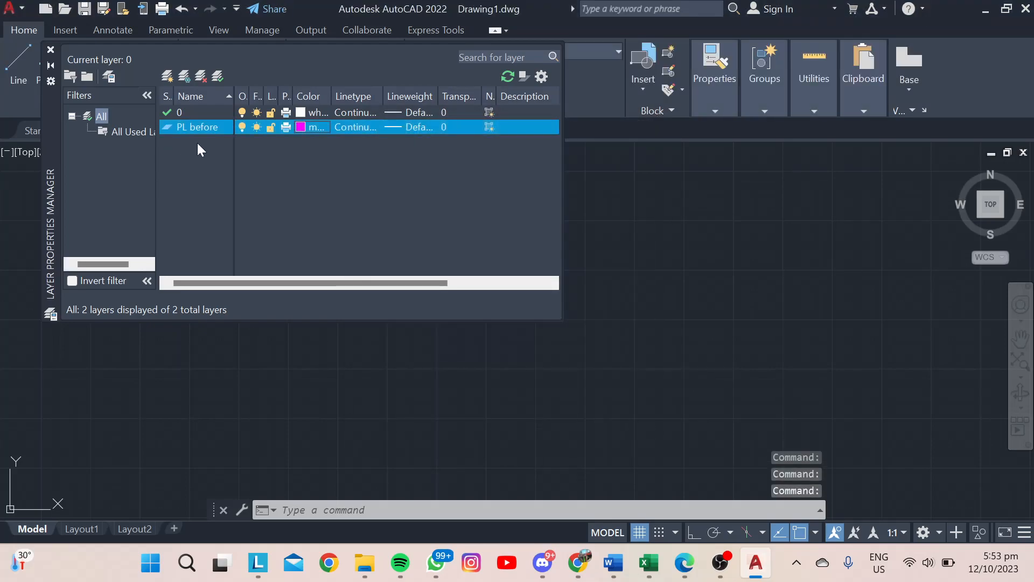
# Add a layer named PL after and set its color to cyan.
pyautogui.click(167, 77)
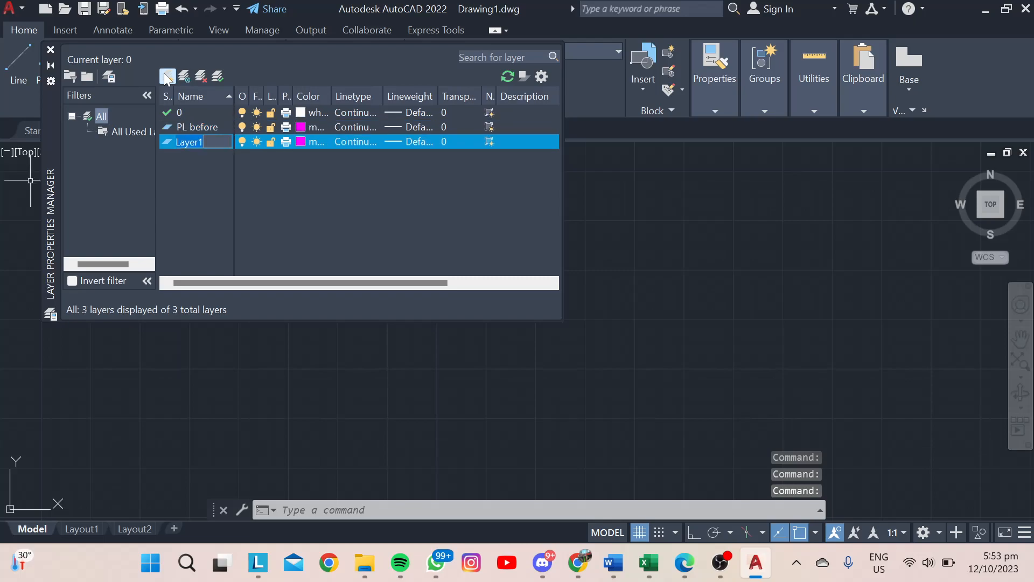
pyautogui.press('BackSpace')
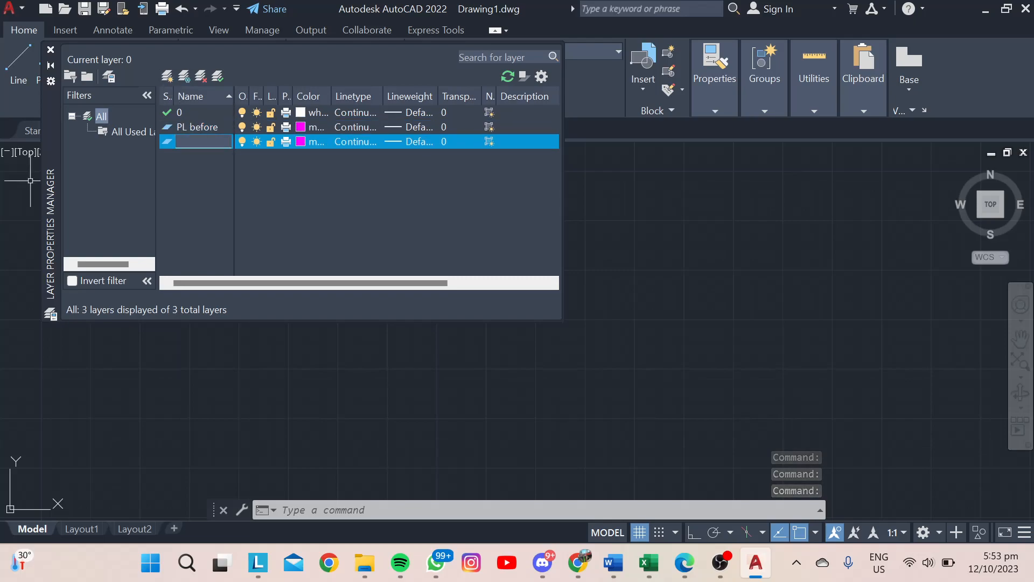
pyautogui.write('PL after')
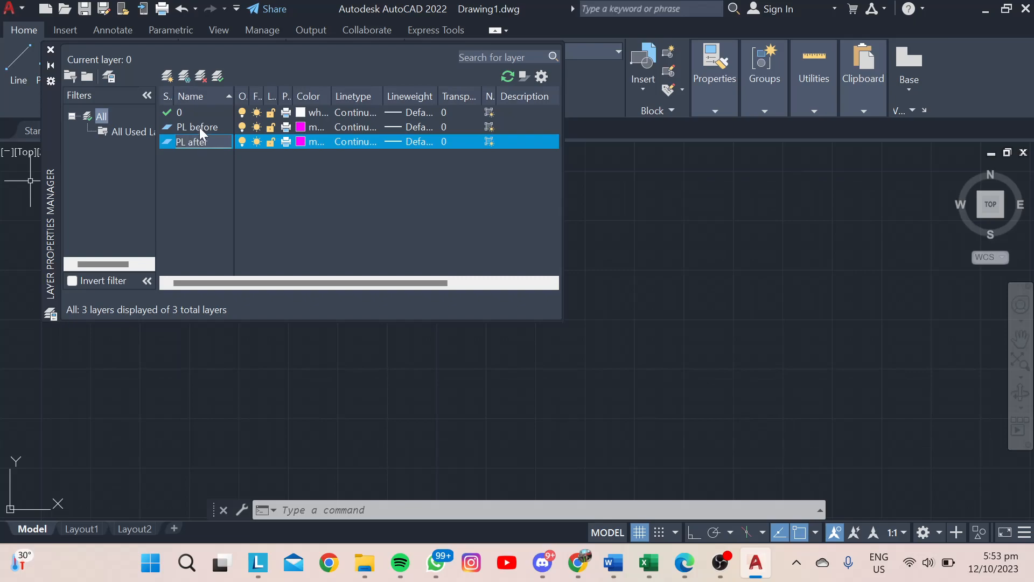
pyautogui.click(297, 142)
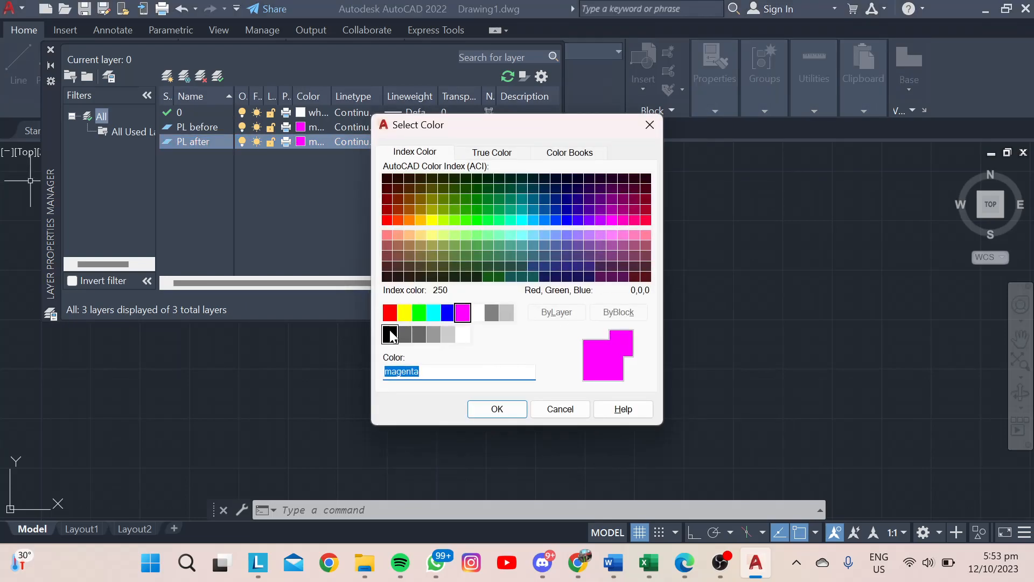
pyautogui.click(434, 313)
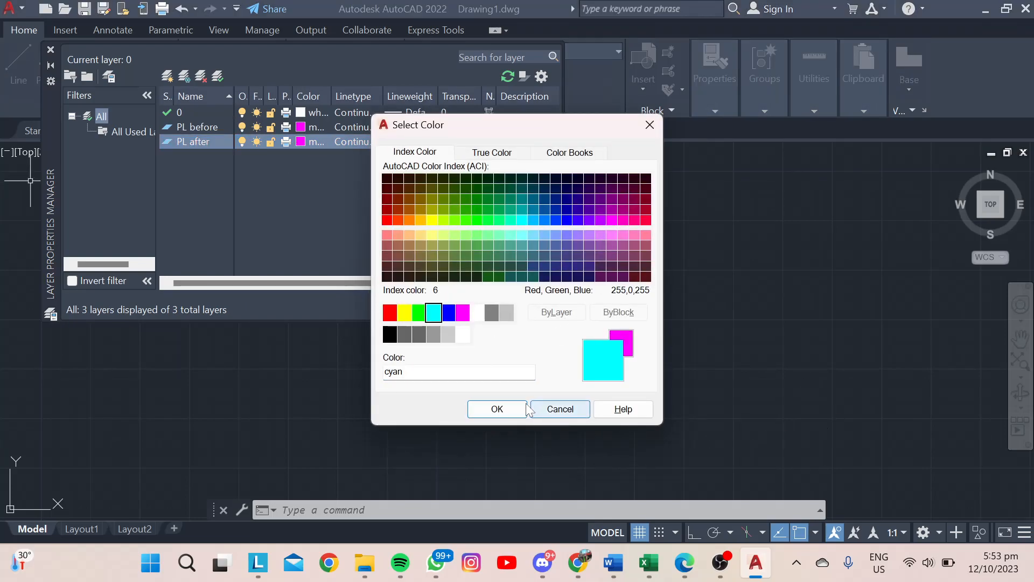
pyautogui.click(498, 409)
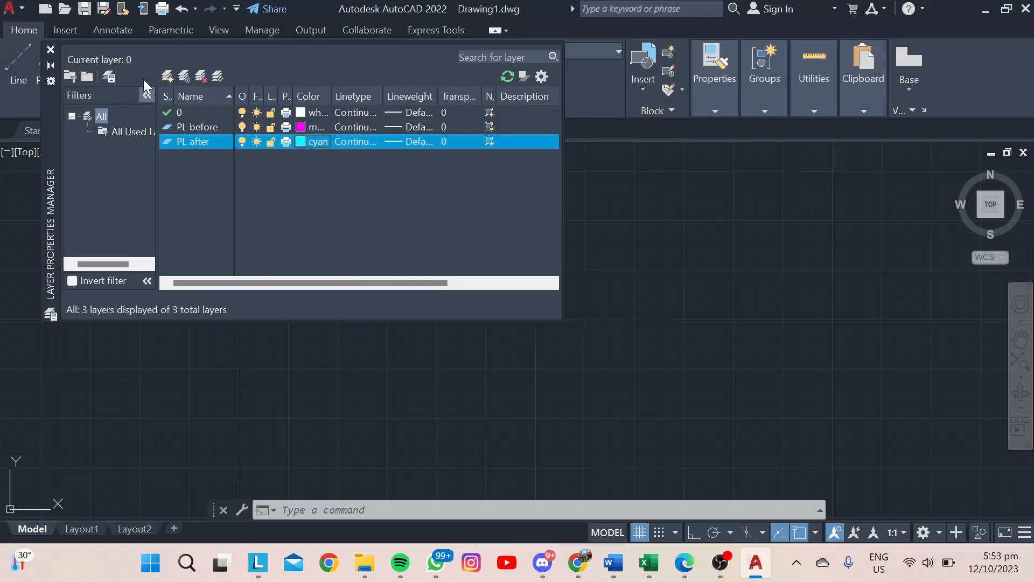
# Add a layer named PO before and set its color to magenta.
pyautogui.click(167, 75)
pyautogui.press('BackSpace')
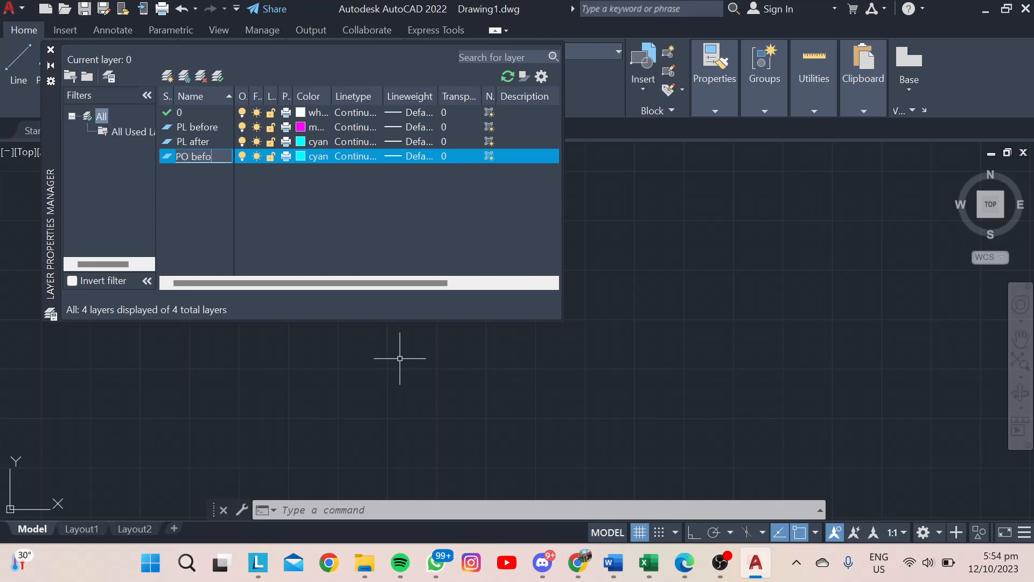
pyautogui.click(301, 152)
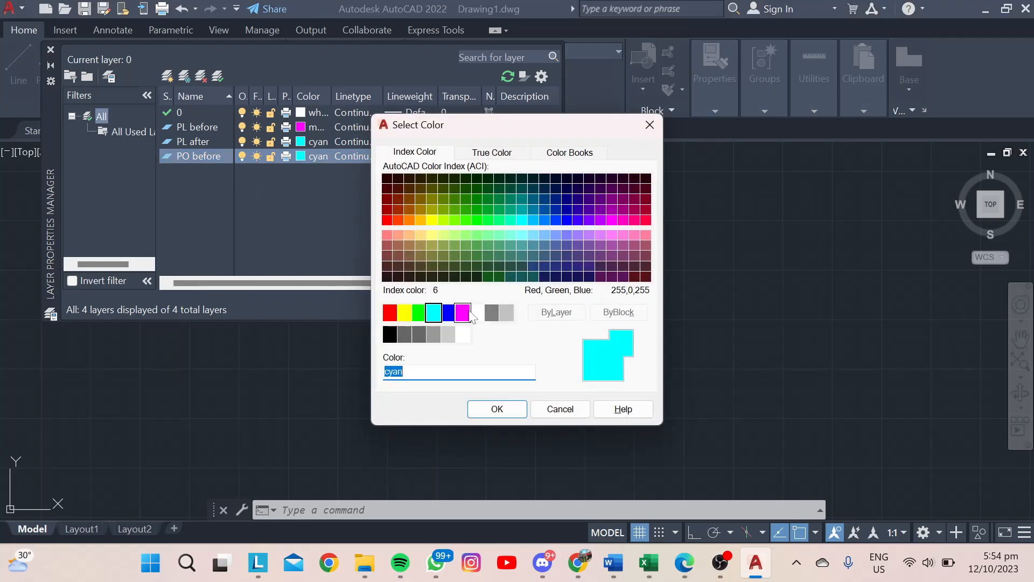
pyautogui.click(463, 313)
pyautogui.click(496, 409)
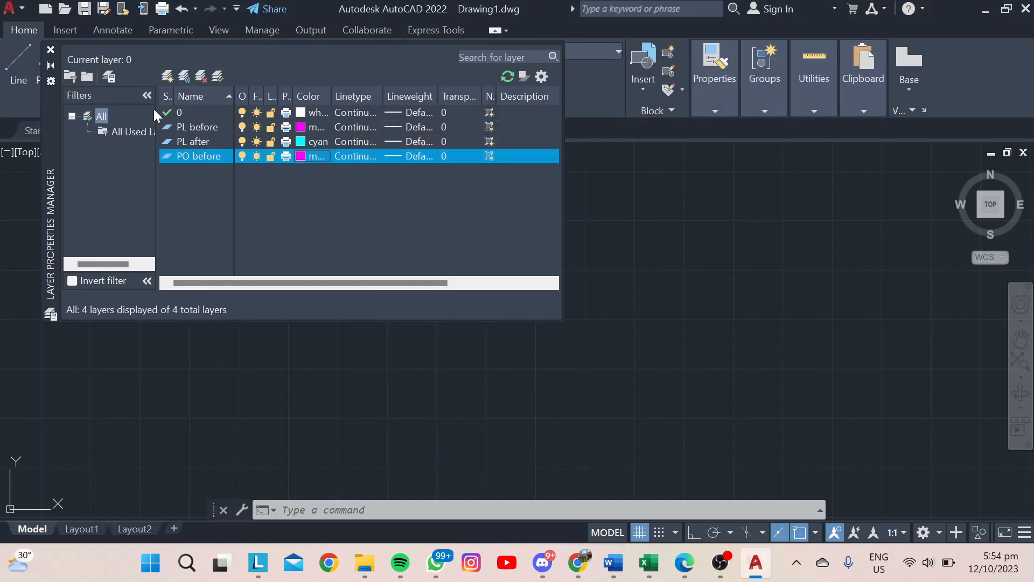
# Add a layer named PO after with the color cyan, and close the layer properties.
pyautogui.click(170, 79)
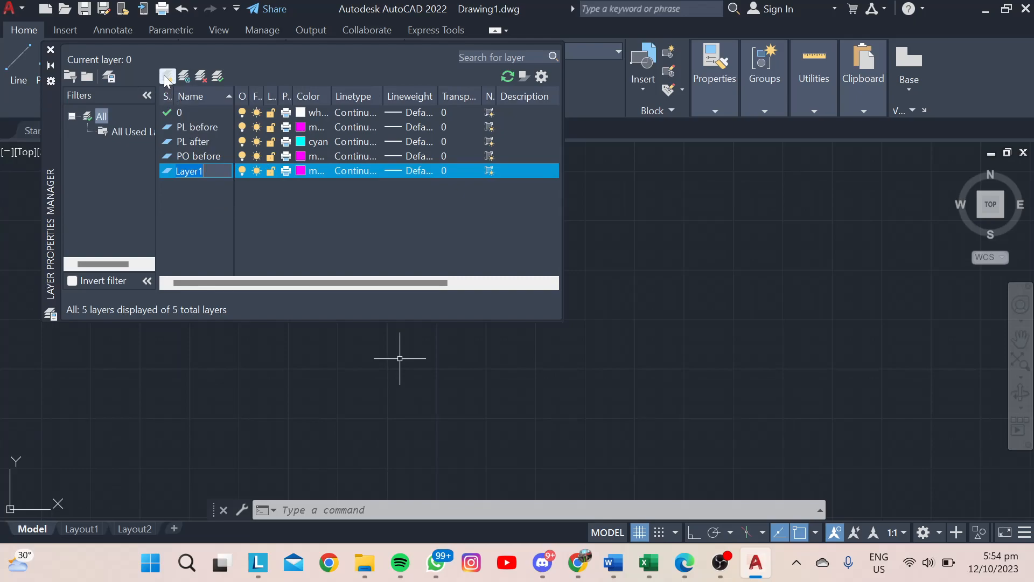
pyautogui.click(206, 171)
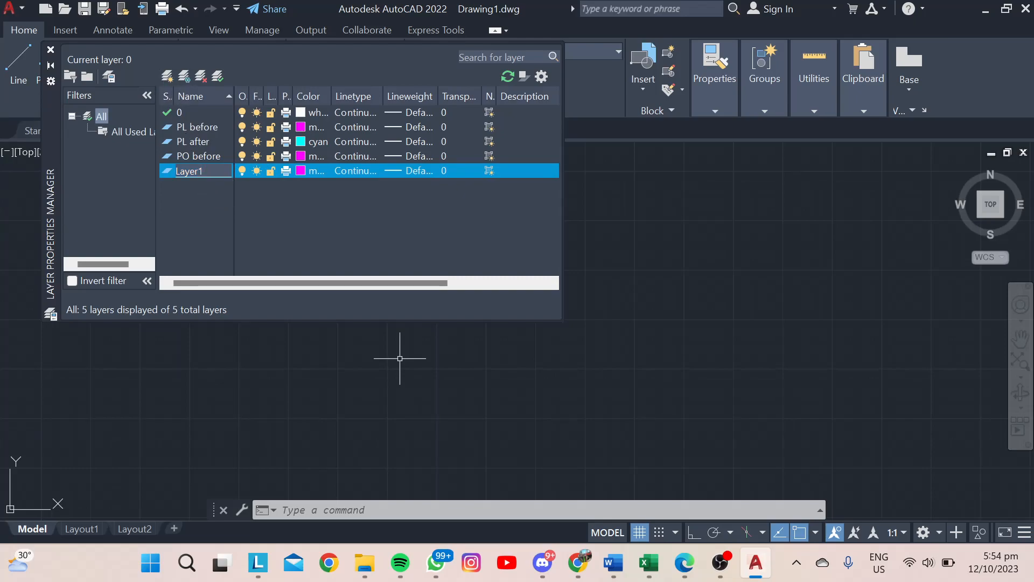
pyautogui.press('BackSpace')
pyautogui.press('BackSpace')
pyautogui.press('BackSpace')
pyautogui.press('BackSpace')
pyautogui.press('BackSpace')
pyautogui.press('BackSpace')
pyautogui.press('Return')
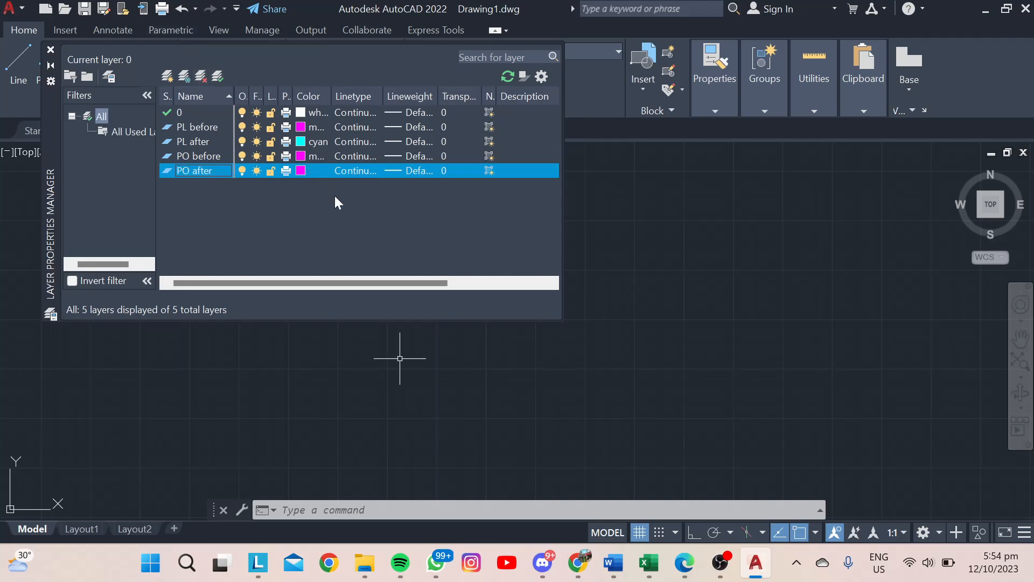
pyautogui.click(299, 170)
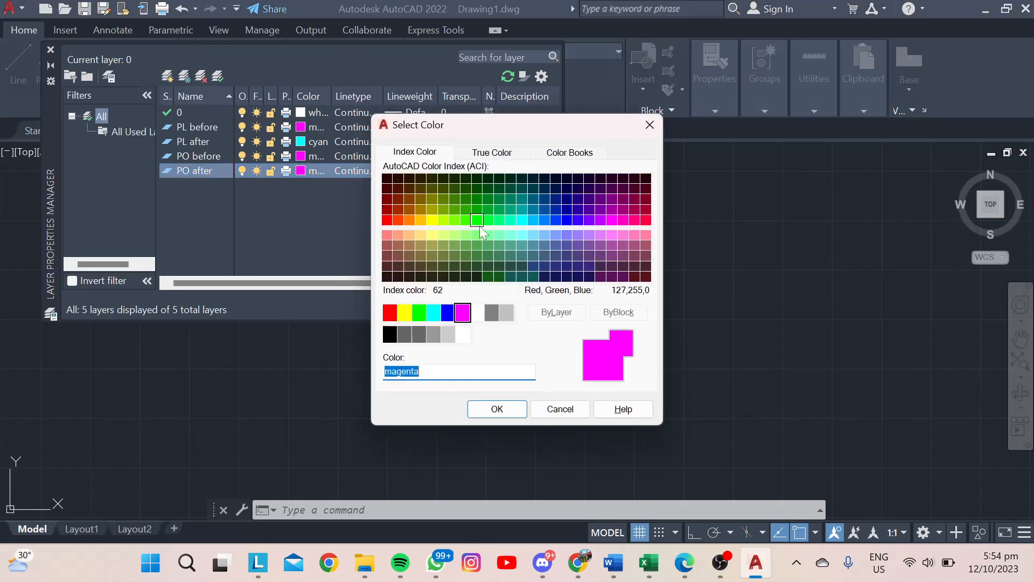
pyautogui.click(434, 316)
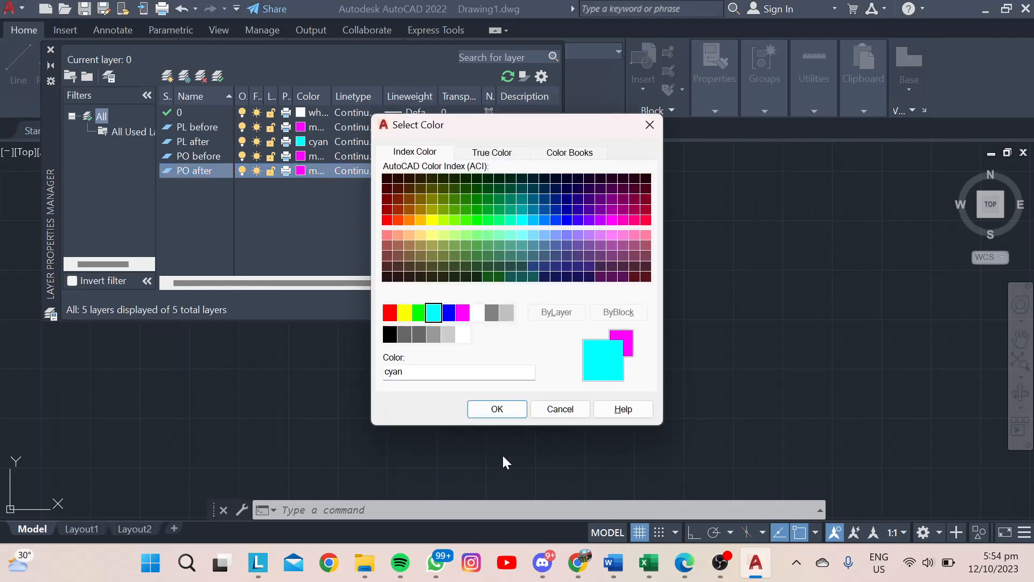
pyautogui.click(497, 409)
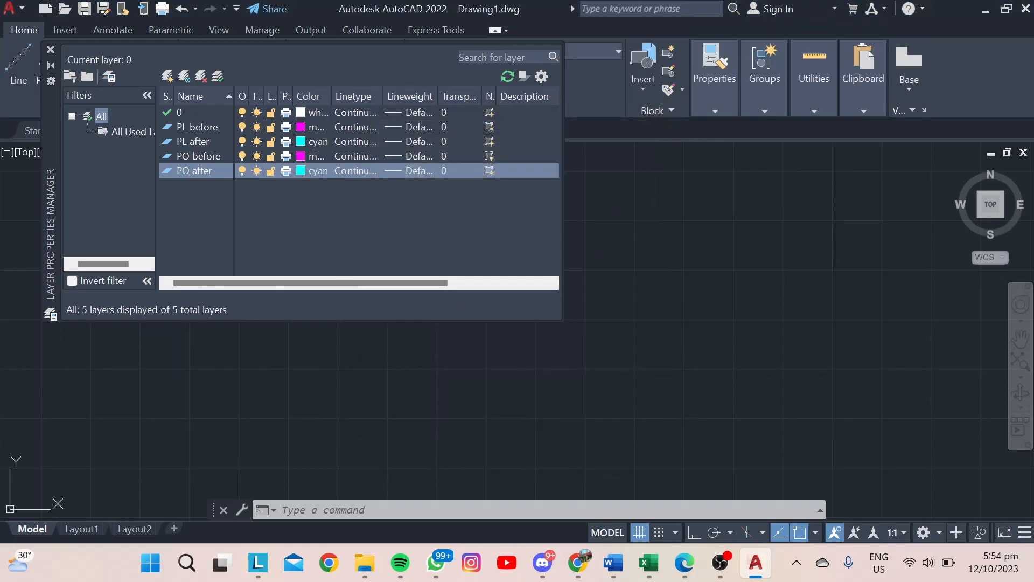
pyautogui.click(51, 49)
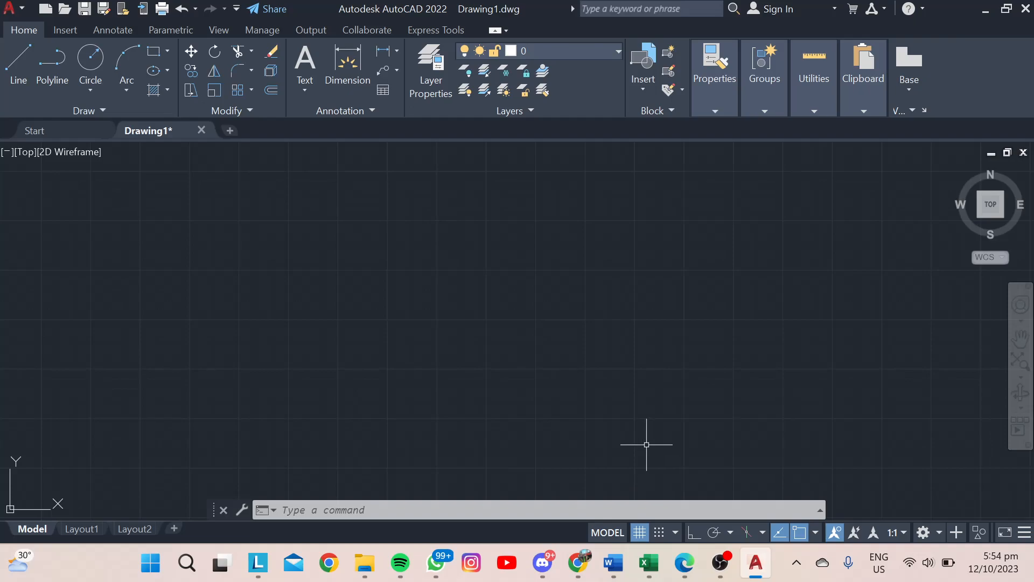
# Switch to Excel and copy the Point column's PO commands from Q5 to Q38 in the steel bar testing workbook.
pyautogui.click(649, 563)
pyautogui.moveTo(606, 498)
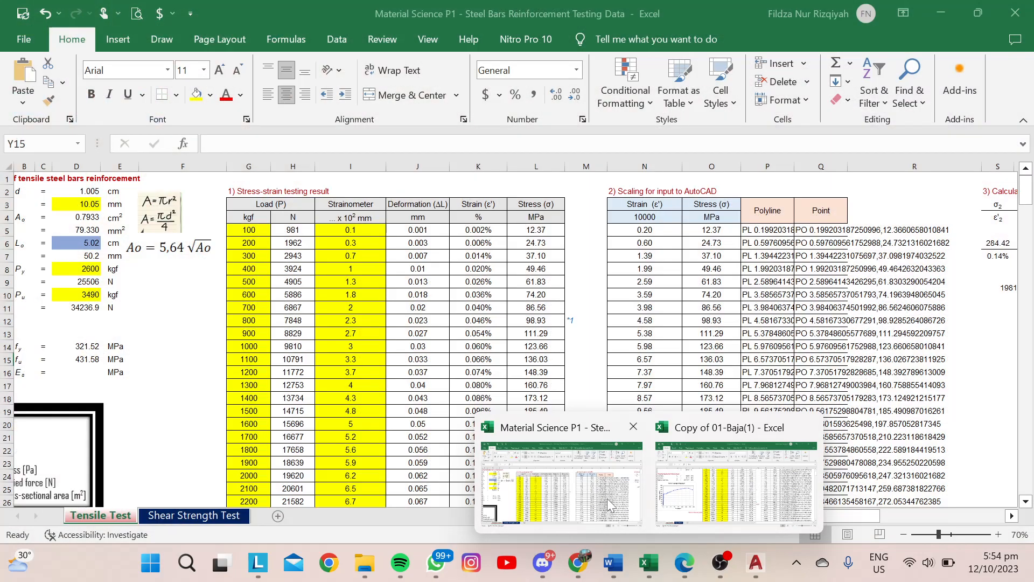
pyautogui.click(578, 491)
pyautogui.click(828, 227)
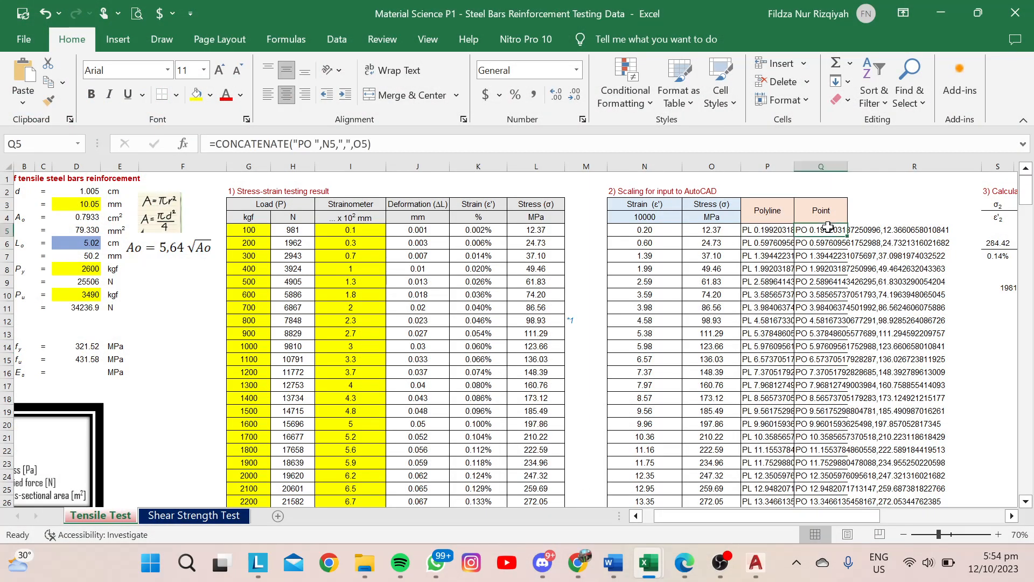
pyautogui.moveTo(830, 233); pyautogui.dragTo(825, 482)
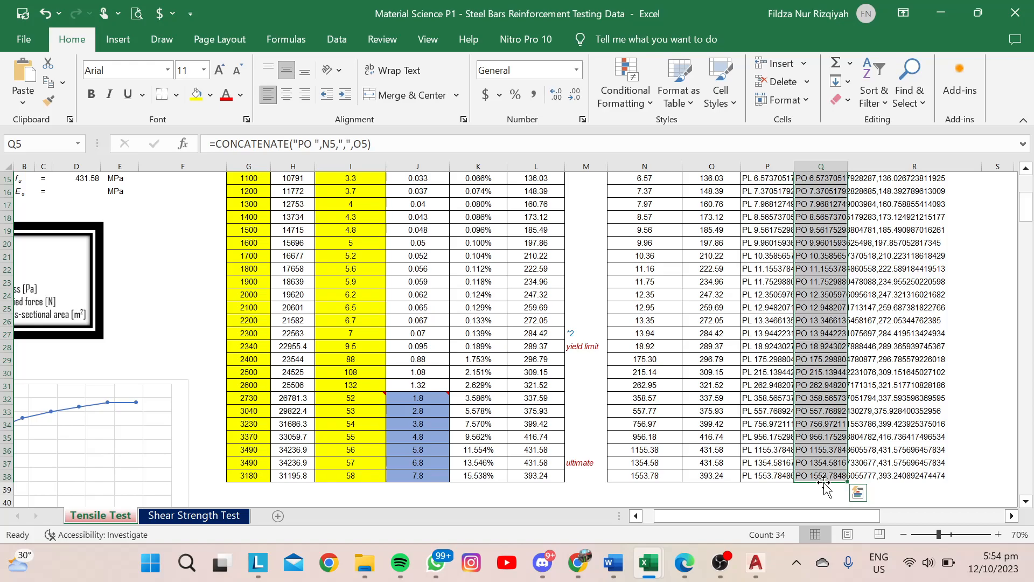
pyautogui.hotkey('ctrl', 'c')
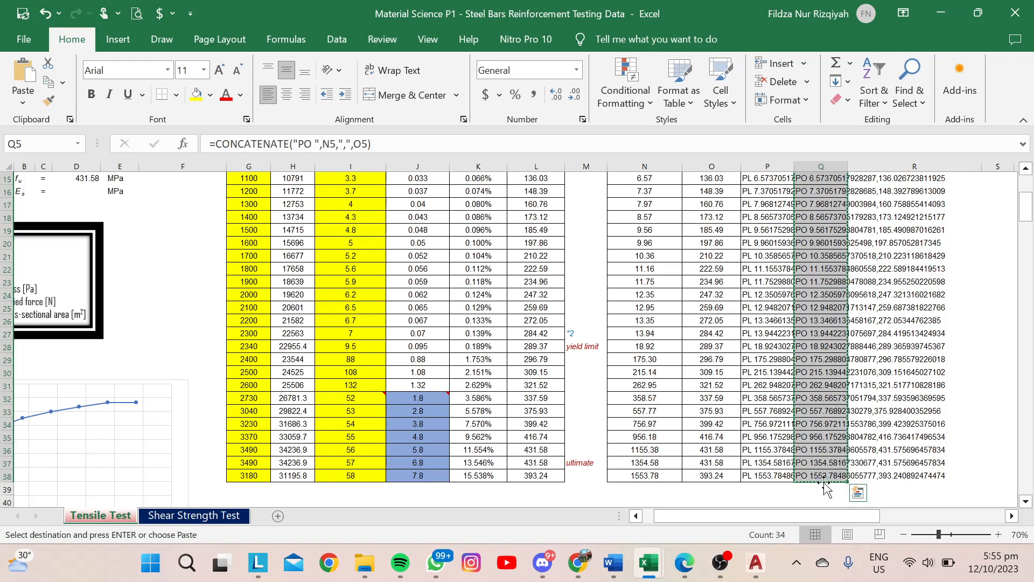
# Switch back to AutoCAD, make PO before the current layer, and run the copied point commands to plot the data.
pyautogui.click(757, 565)
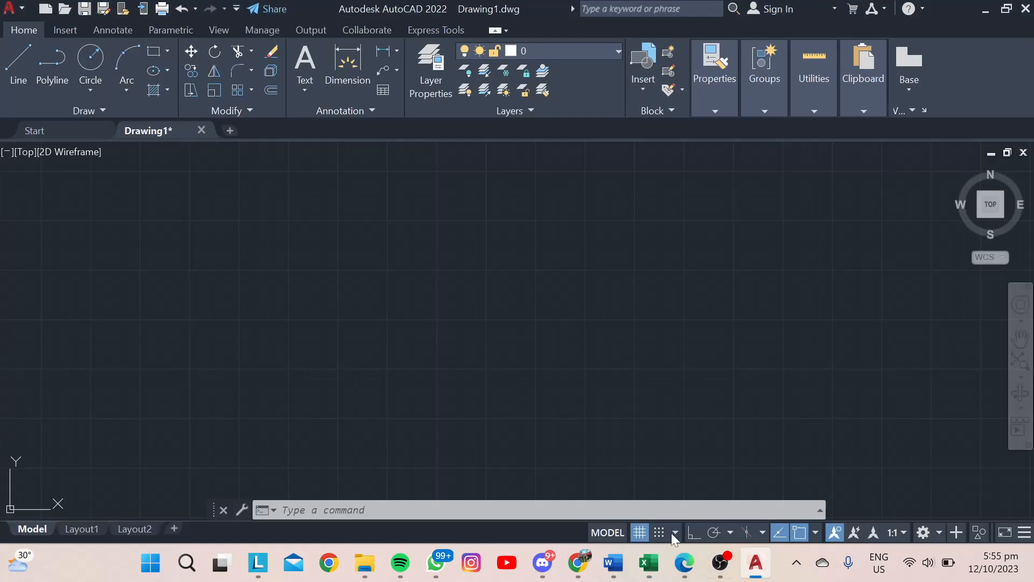
pyautogui.click(479, 509)
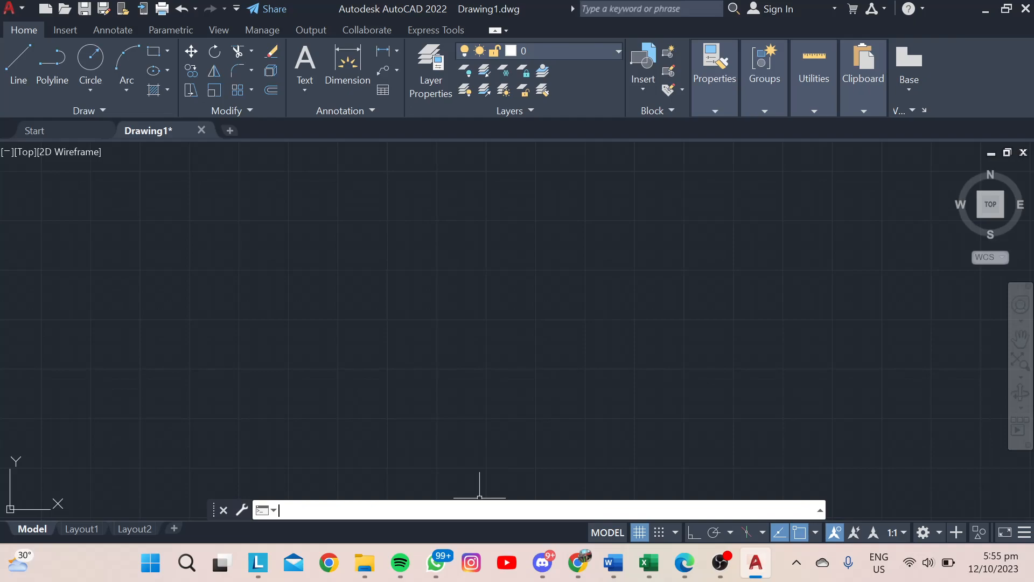
pyautogui.click(538, 50)
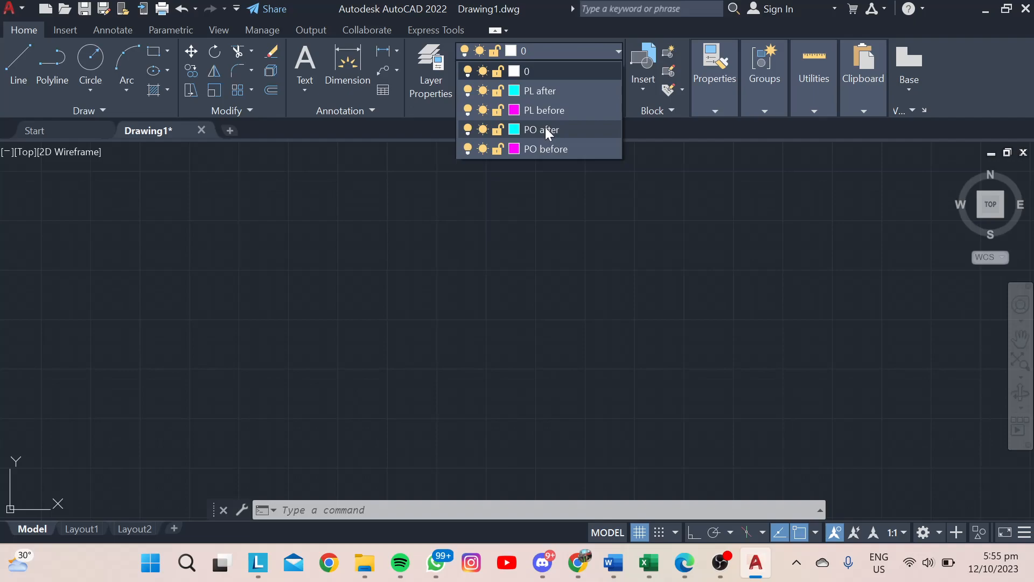
pyautogui.click(542, 148)
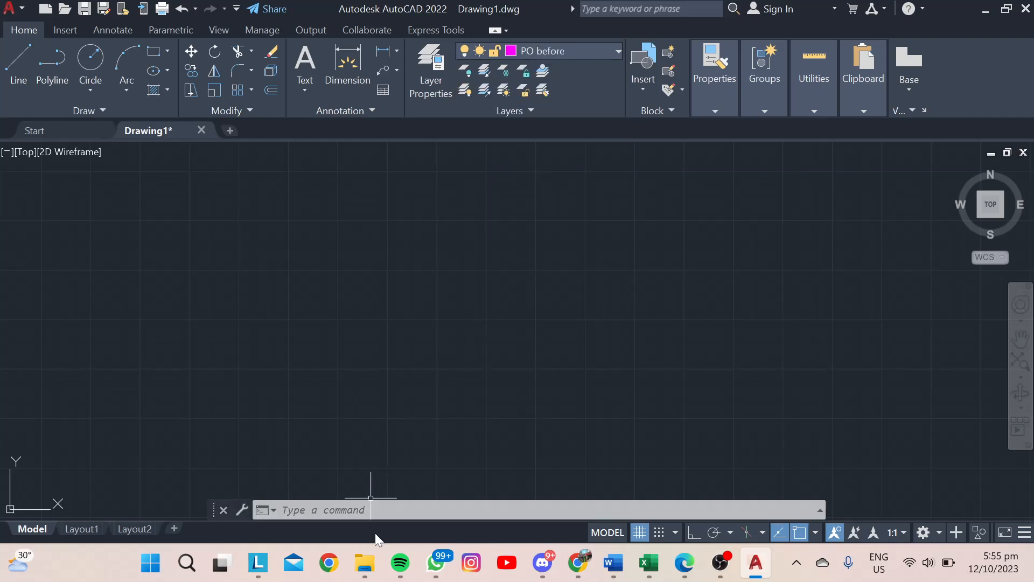
pyautogui.click(370, 509)
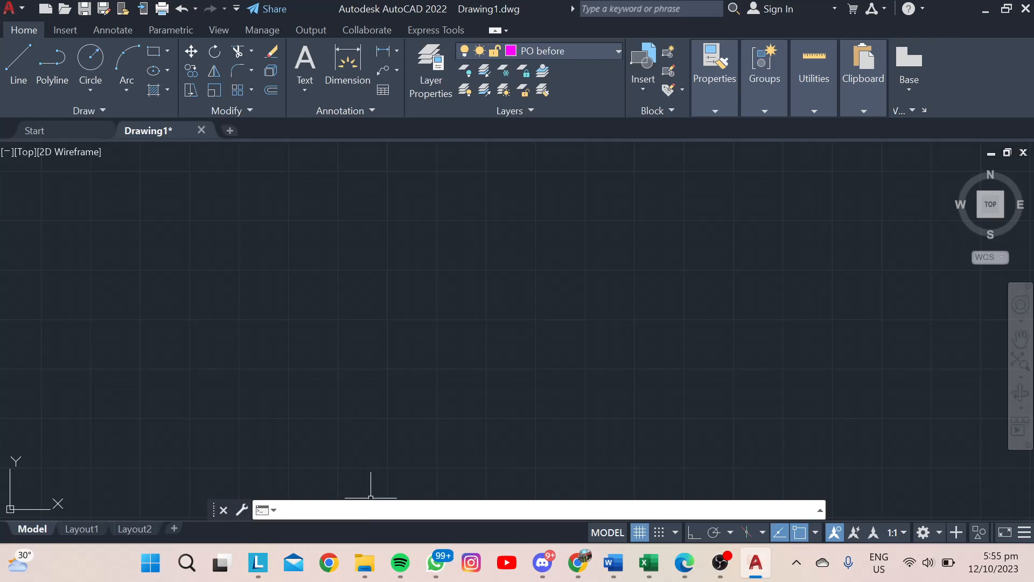
pyautogui.write('POINT')
pyautogui.press('Return')
pyautogui.click(358, 488)
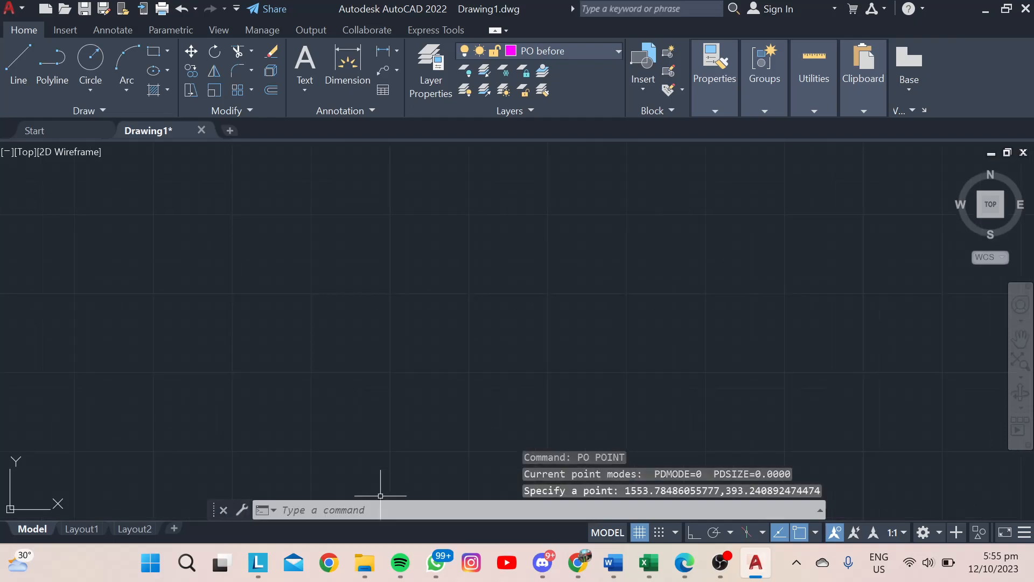
# Set the point style to a circle with an X, sized in absolute units.
pyautogui.scroll(-5, 421, 345)
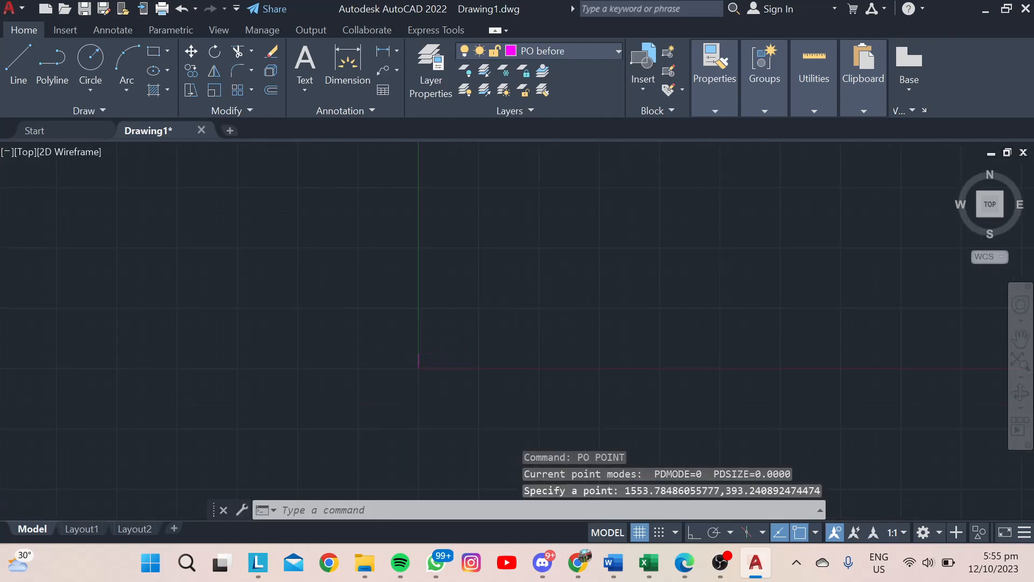
pyautogui.moveTo(339, 312); pyautogui.dragTo(343, 353, button='middle')
pyautogui.scroll(2, 276, 270)
pyautogui.moveTo(258, 275); pyautogui.dragTo(262, 229, button='middle')
pyautogui.scroll(3, 262, 220)
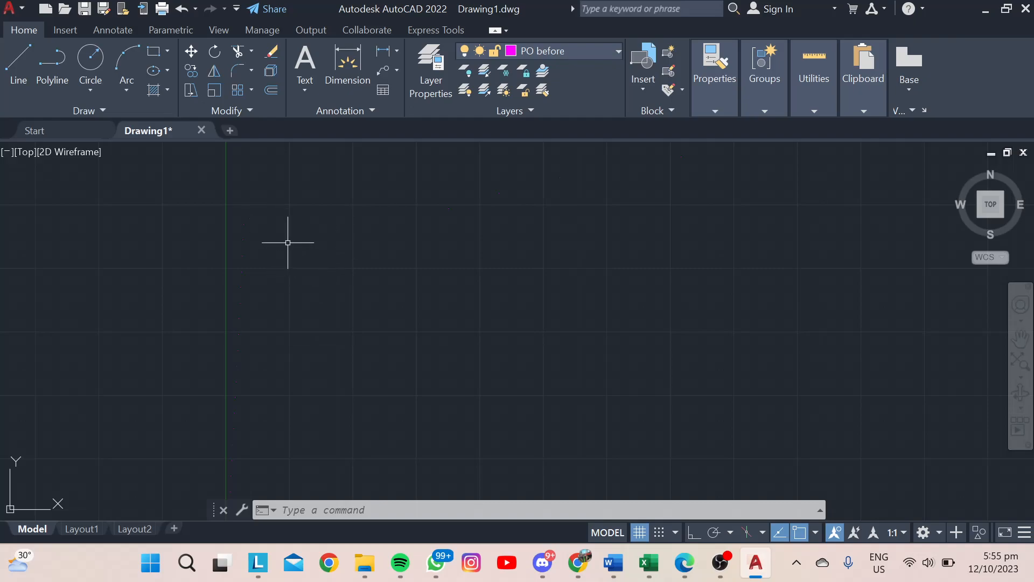
pyautogui.moveTo(340, 275); pyautogui.dragTo(345, 258, button='middle')
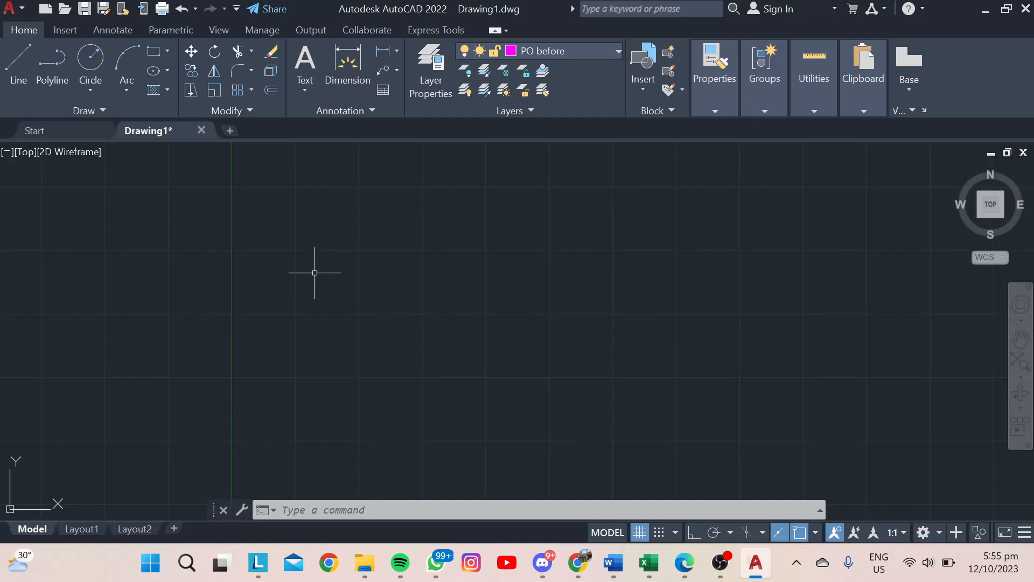
pyautogui.click(813, 98)
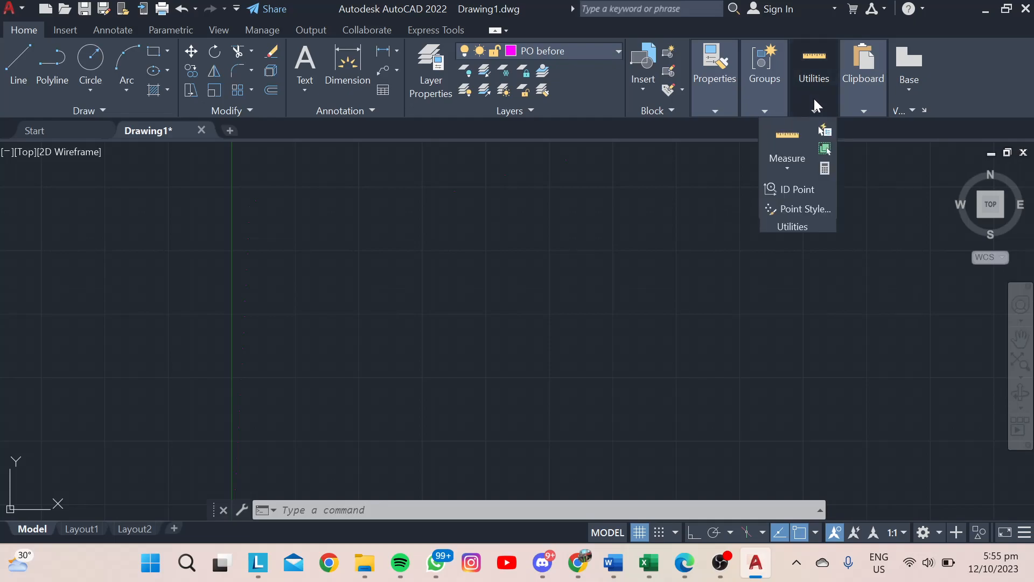
pyautogui.click(803, 209)
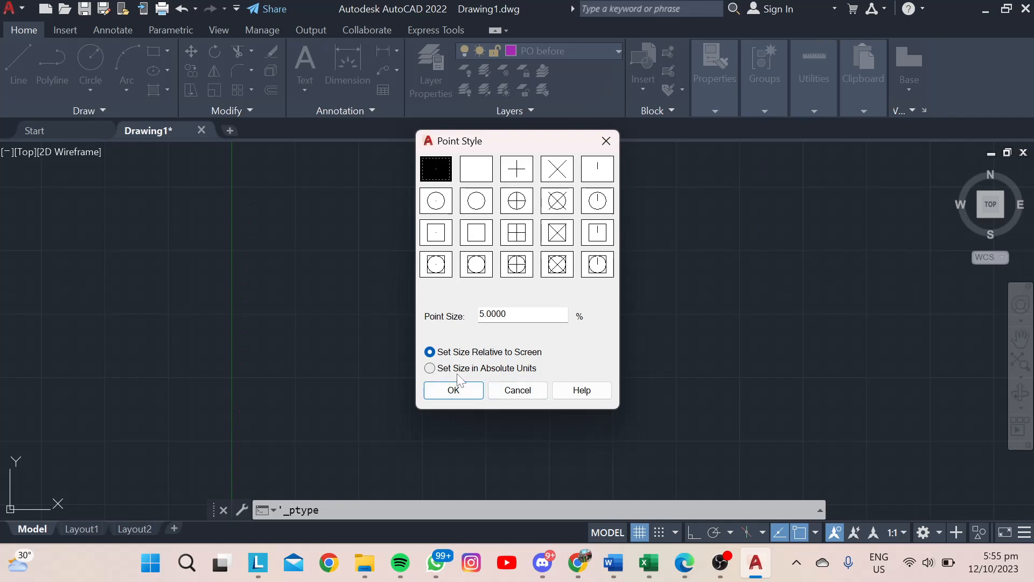
pyautogui.click(484, 370)
pyautogui.click(564, 206)
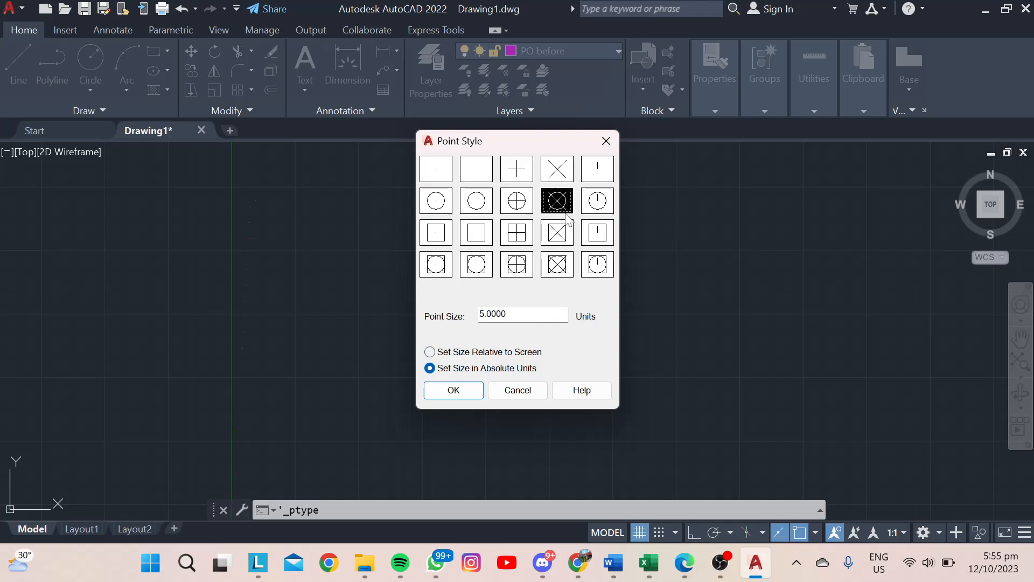
pyautogui.click(510, 315)
pyautogui.press('BackSpace')
pyautogui.click(454, 390)
# Make layer 0 the current layer.
pyautogui.scroll(2, 242, 184)
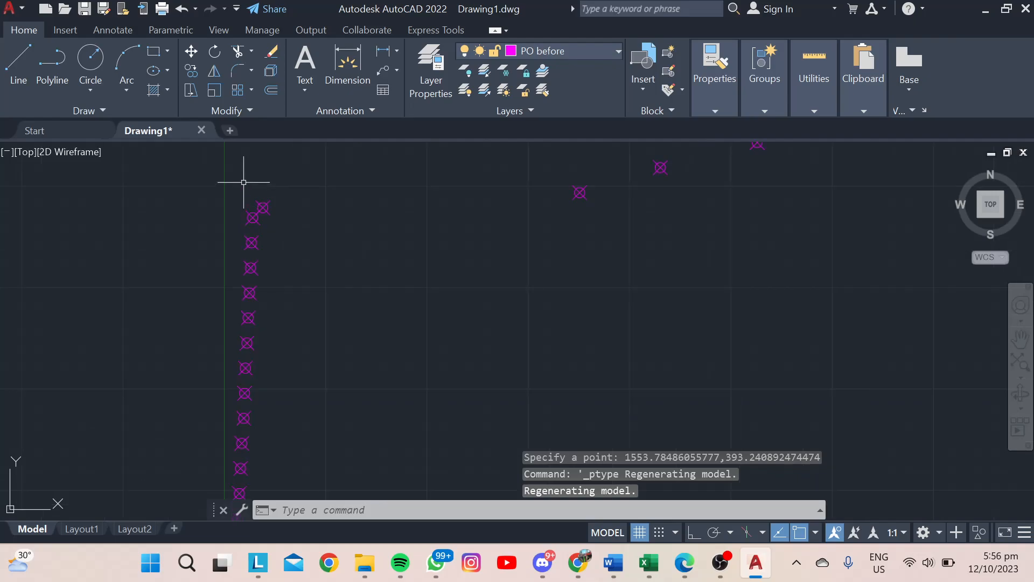
pyautogui.scroll(-2, 306, 183)
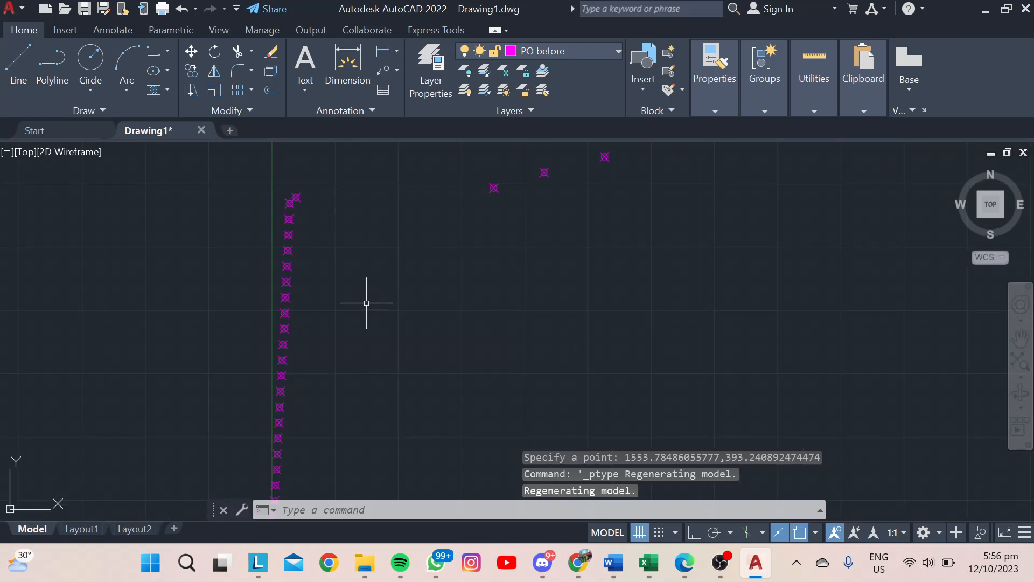
pyautogui.moveTo(351, 331); pyautogui.dragTo(346, 292, button='middle')
pyautogui.scroll(-2, 350, 293)
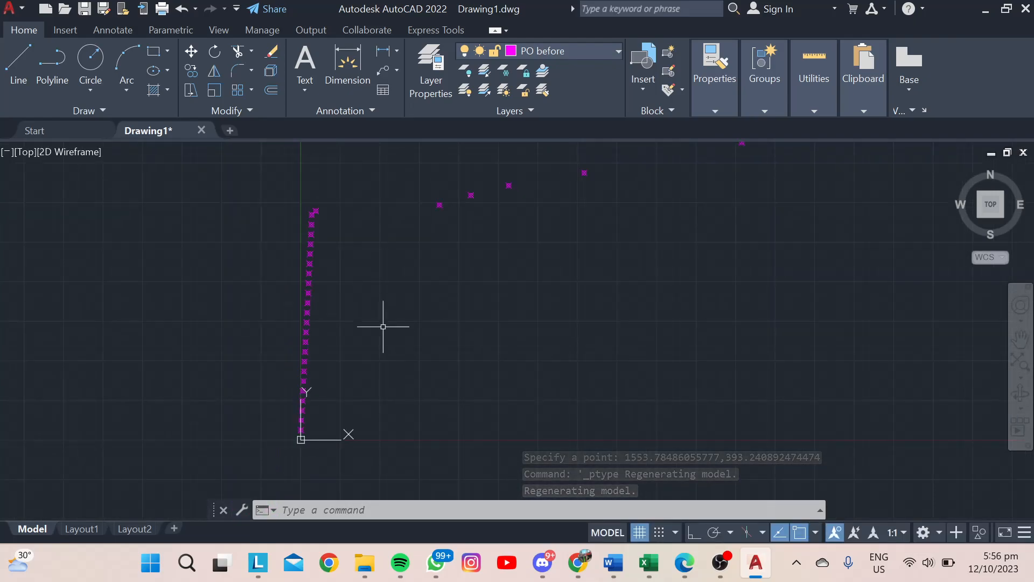
pyautogui.scroll(-2, 356, 299)
pyautogui.scroll(2, 377, 285)
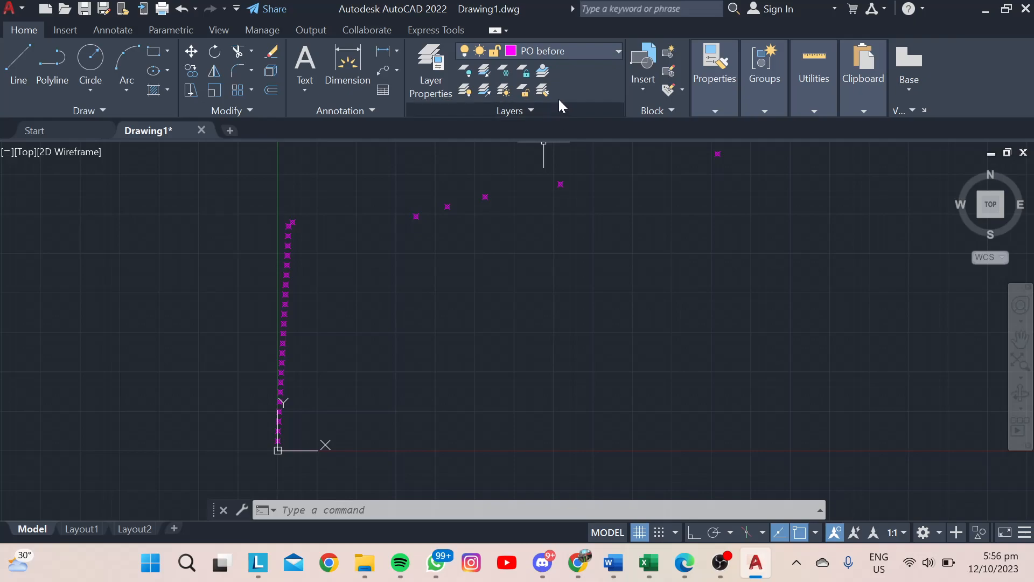
pyautogui.click(567, 54)
pyautogui.click(554, 64)
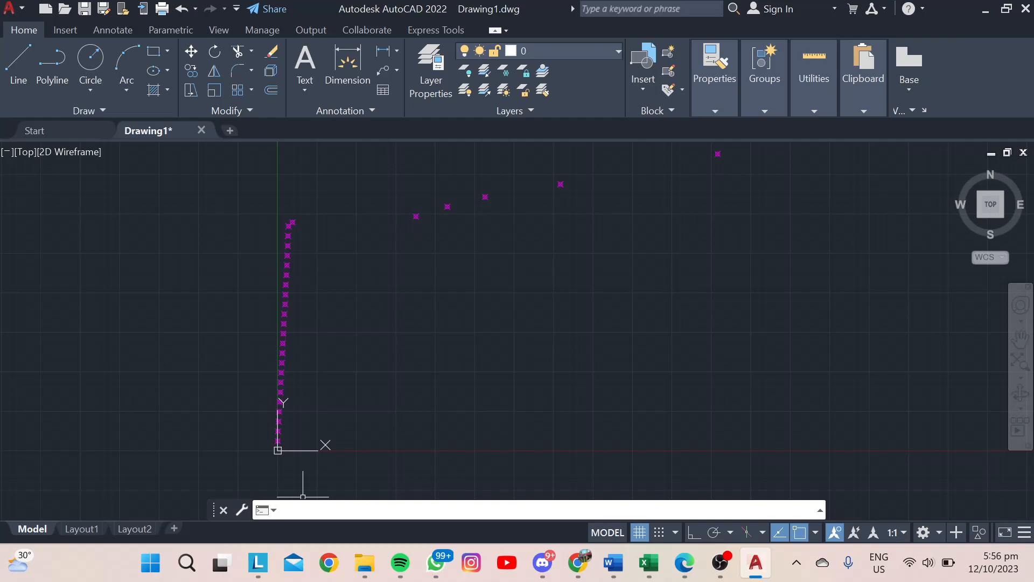
# Draw a horizontal axis line about 1680 units long from 0,0 past the last plotted point, with Ortho on.
pyautogui.press('Return')
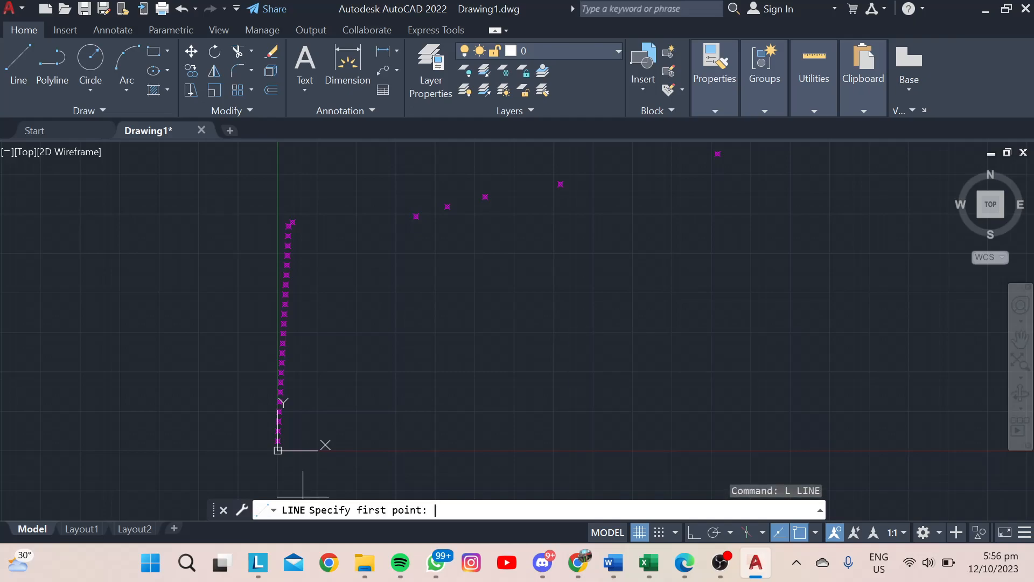
pyautogui.write('0,0')
pyautogui.press('Return')
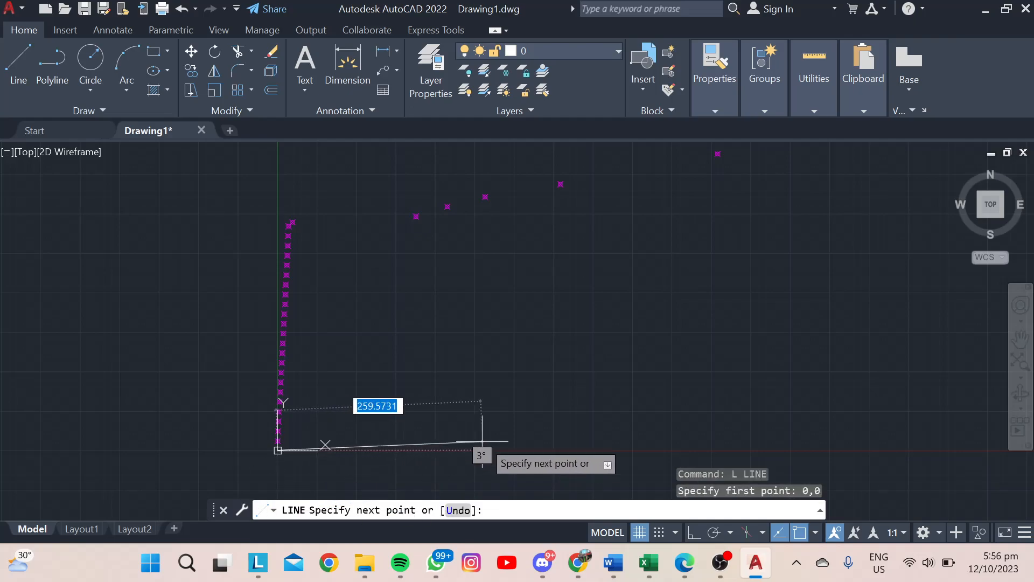
pyautogui.moveTo(599, 443); pyautogui.dragTo(420, 438, button='middle')
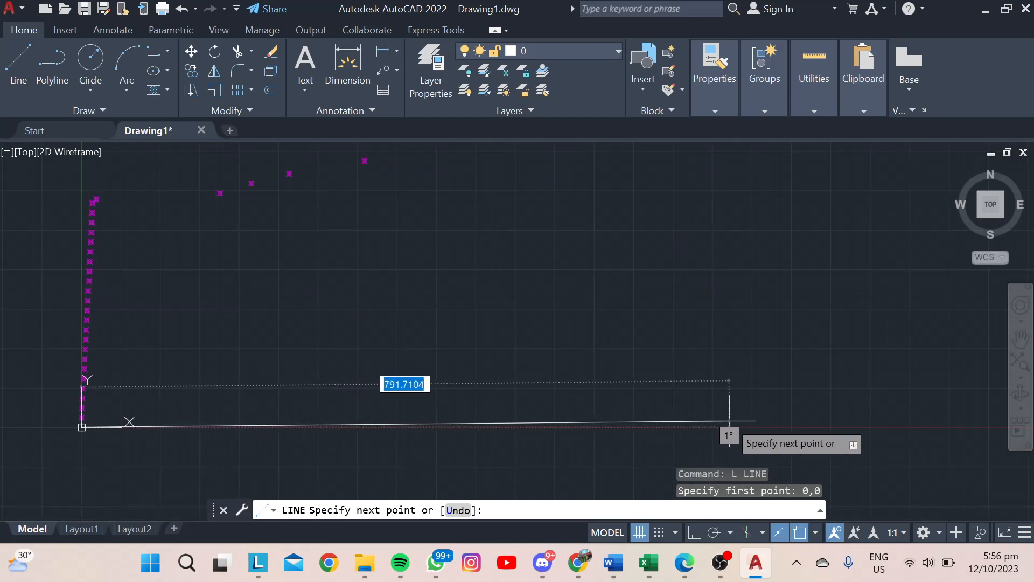
pyautogui.moveTo(906, 424); pyautogui.dragTo(794, 457, button='middle')
pyautogui.moveTo(707, 419); pyautogui.dragTo(661, 344, button='middle')
pyautogui.scroll(-1, 662, 357)
pyautogui.moveTo(805, 386)
pyautogui.mouseDown(button='middle')
pyautogui.moveTo(780, 377)
pyautogui.moveTo(618, 385)
pyautogui.mouseUp(button='middle')
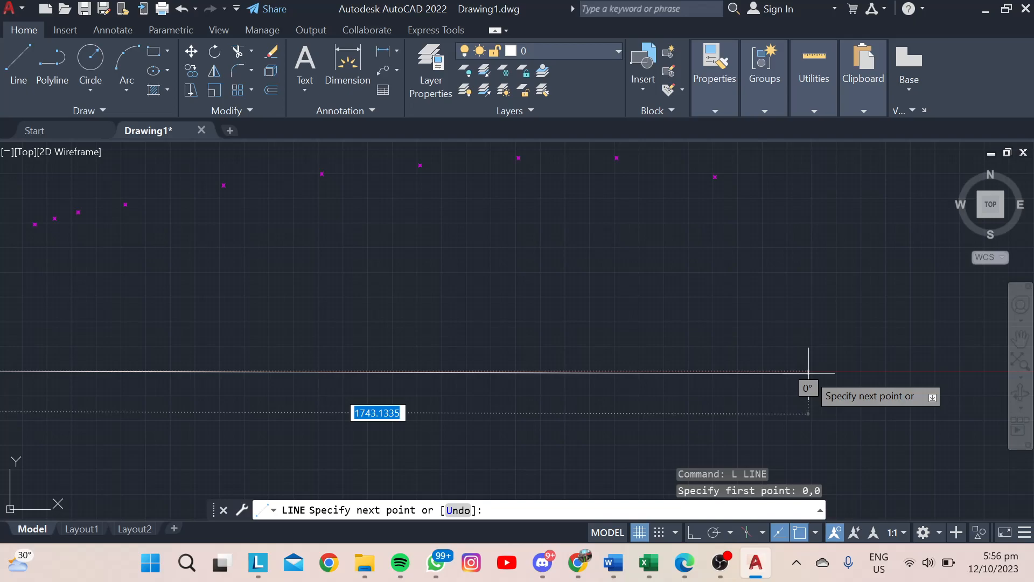
pyautogui.press('F8')
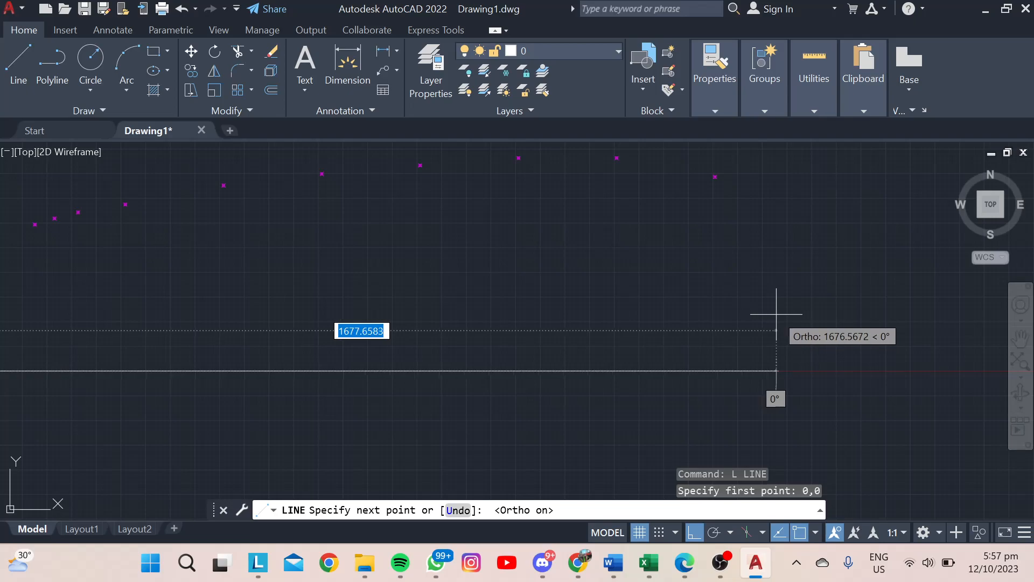
pyautogui.click(781, 311)
pyautogui.press('Return')
# Draw a vertical axis line from 0,0 upward to just above the highest plotted points.
pyautogui.scroll(-4, 683, 219)
pyautogui.scroll(3, 362, 269)
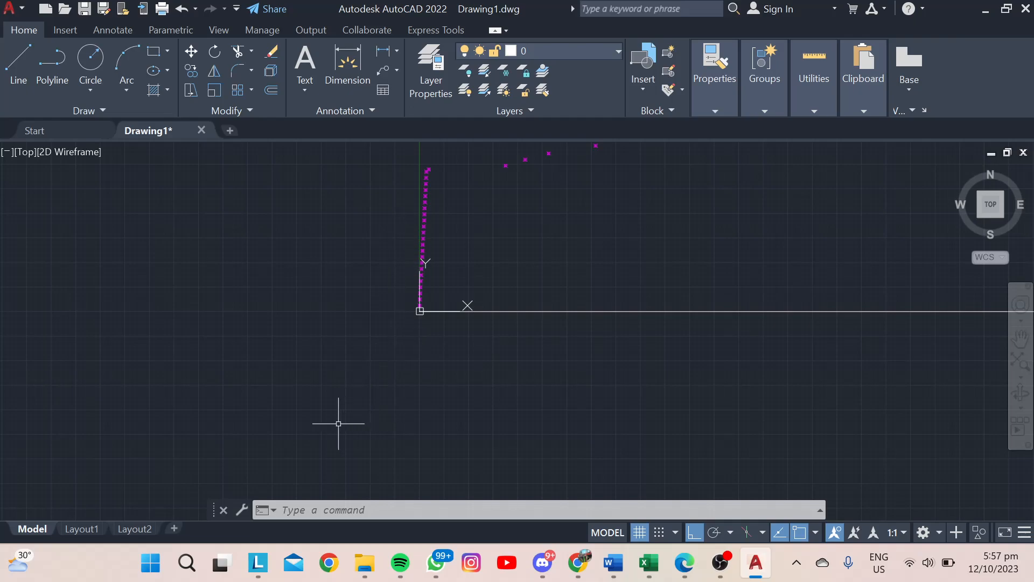
pyautogui.click(363, 509)
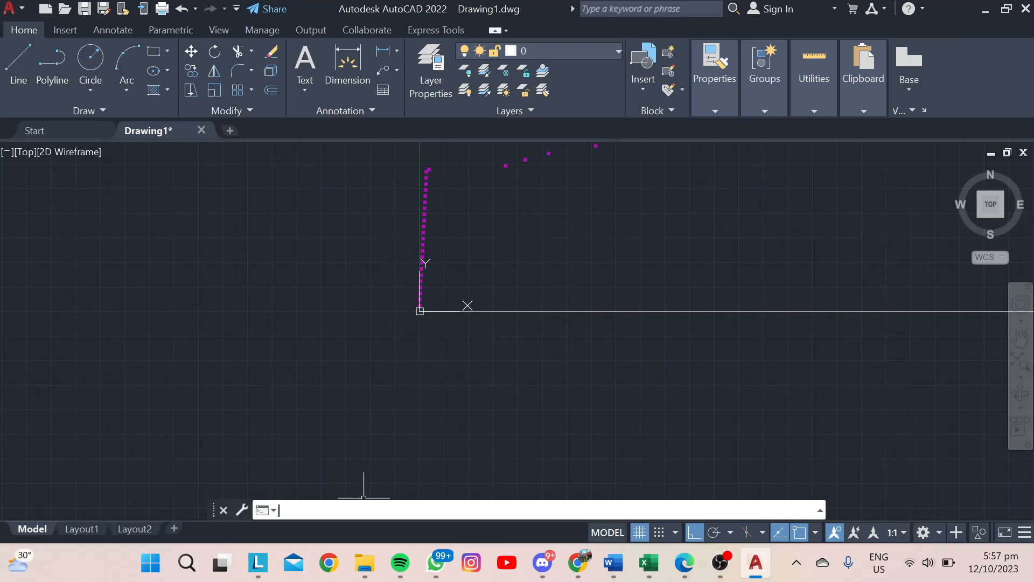
pyautogui.write('l')
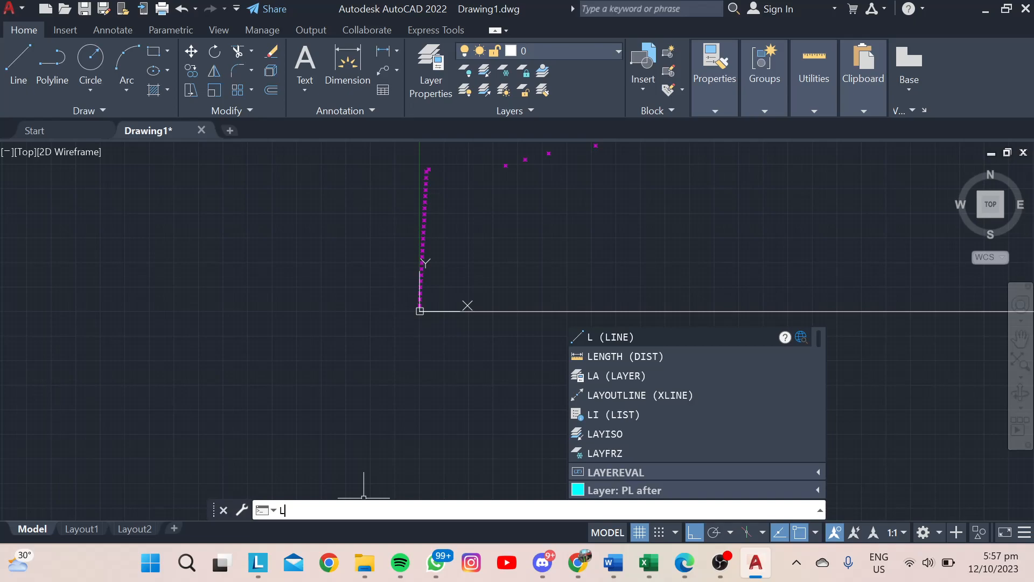
pyautogui.press('Return')
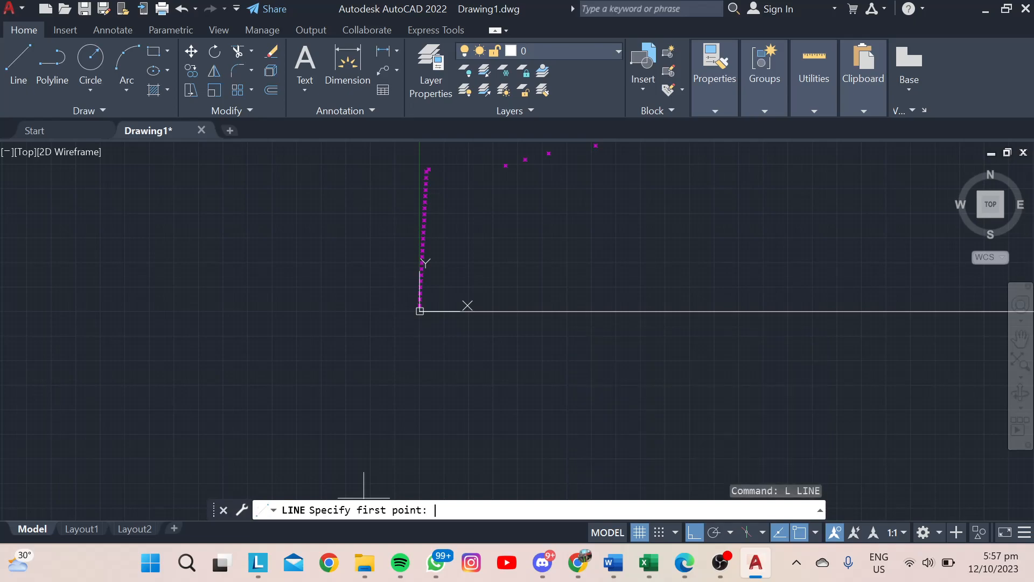
pyautogui.write('0,0')
pyautogui.press('Return')
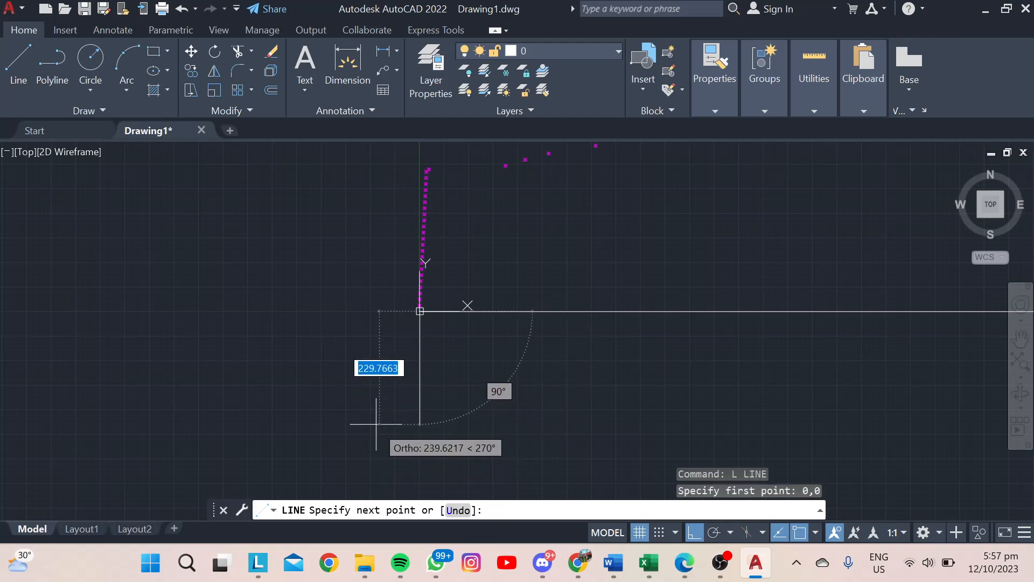
pyautogui.moveTo(376, 357); pyautogui.dragTo(354, 547, button='middle')
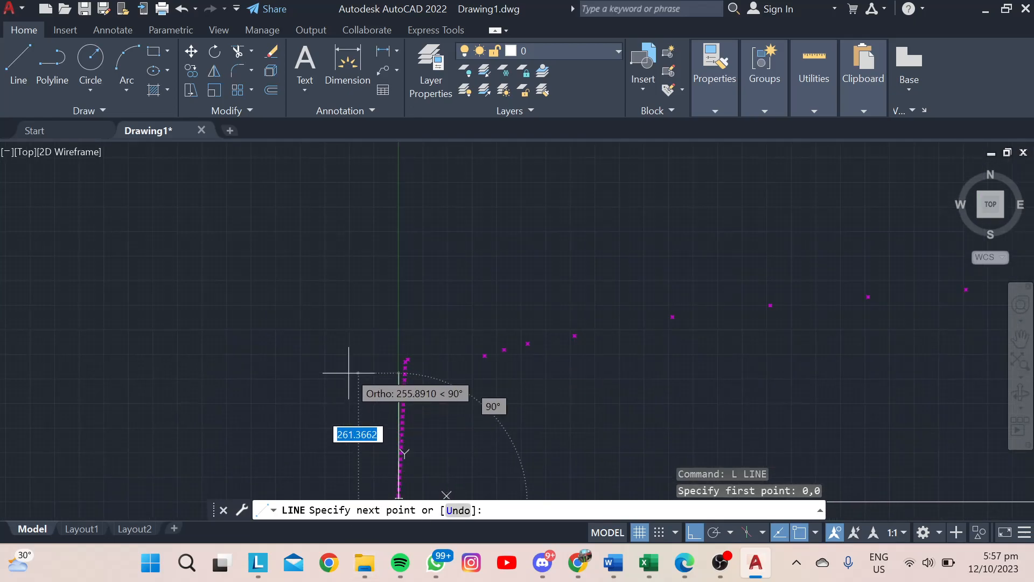
pyautogui.moveTo(485, 258); pyautogui.dragTo(425, 270, button='middle')
pyautogui.moveTo(951, 298); pyautogui.dragTo(765, 289, button='middle')
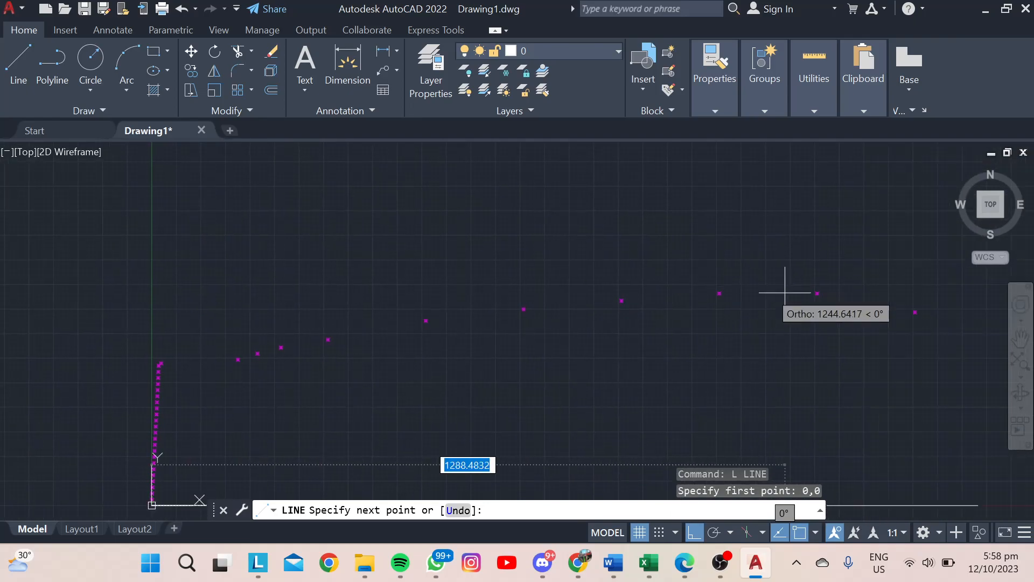
pyautogui.click(153, 276)
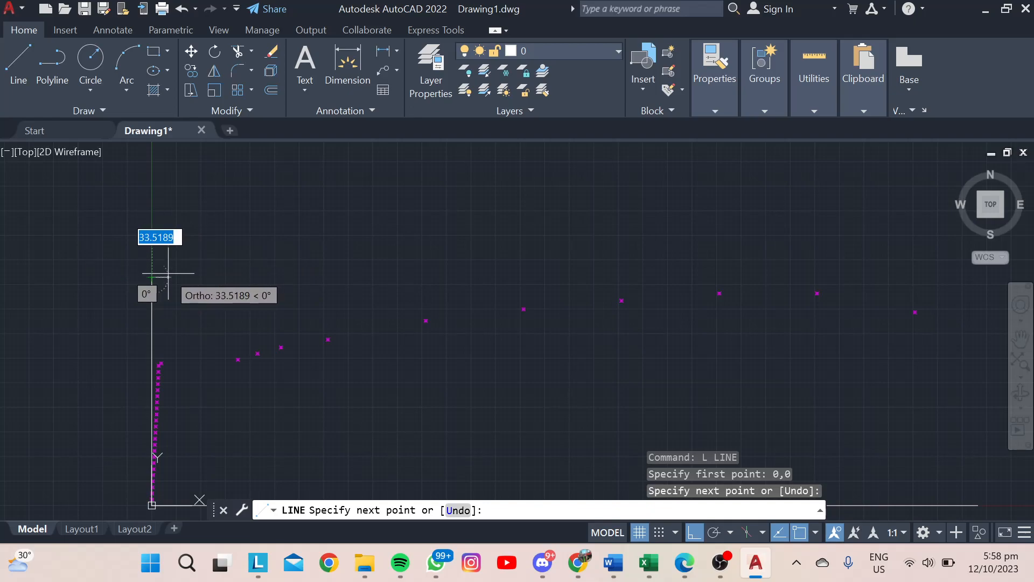
pyautogui.press('Return')
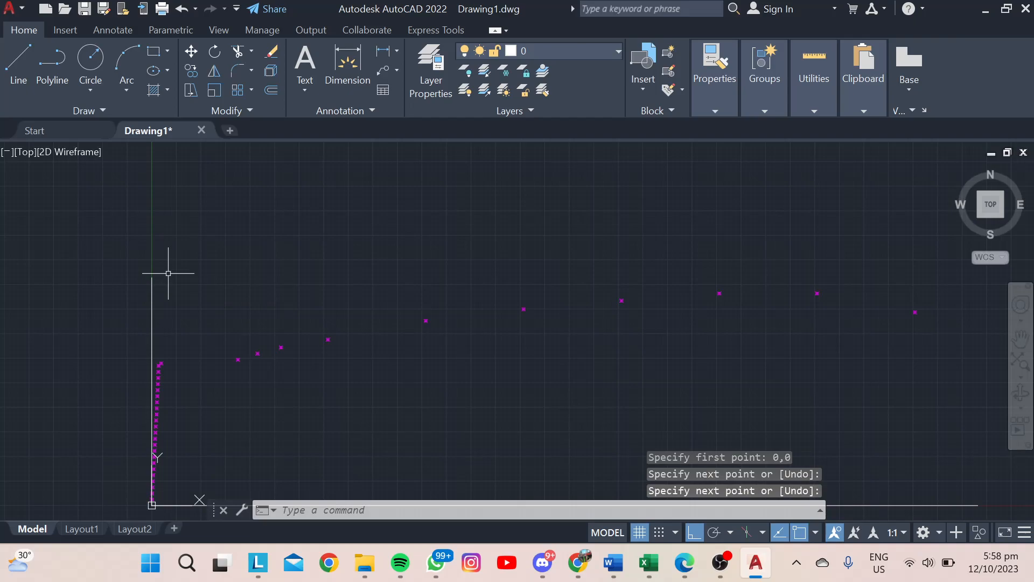
# Review the plotted points, then switch to Microsoft Whiteboard in Edge and examine the labelled stress-strain curve diagram.
pyautogui.scroll(-2, 156, 267)
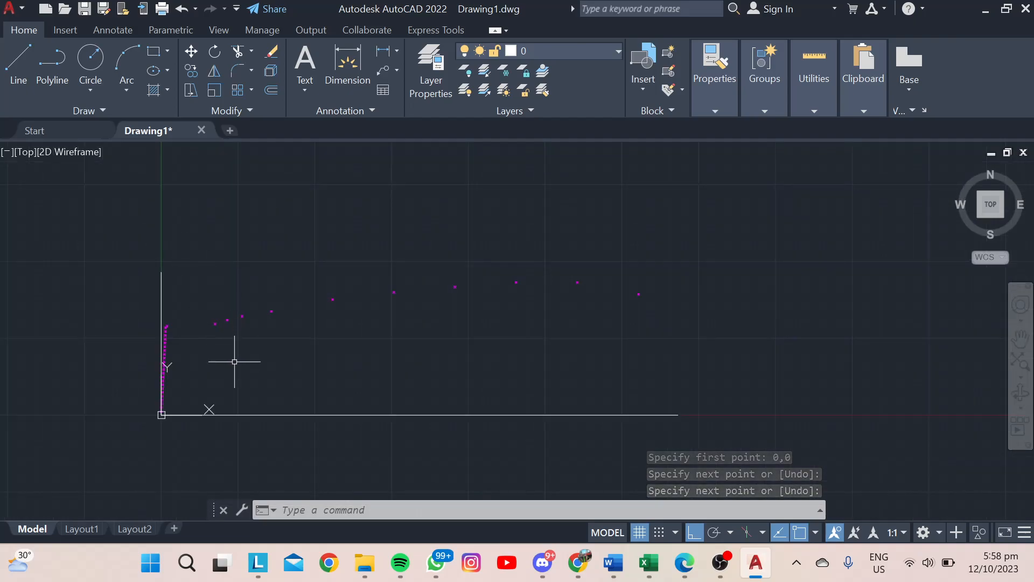
pyautogui.scroll(3, 154, 313)
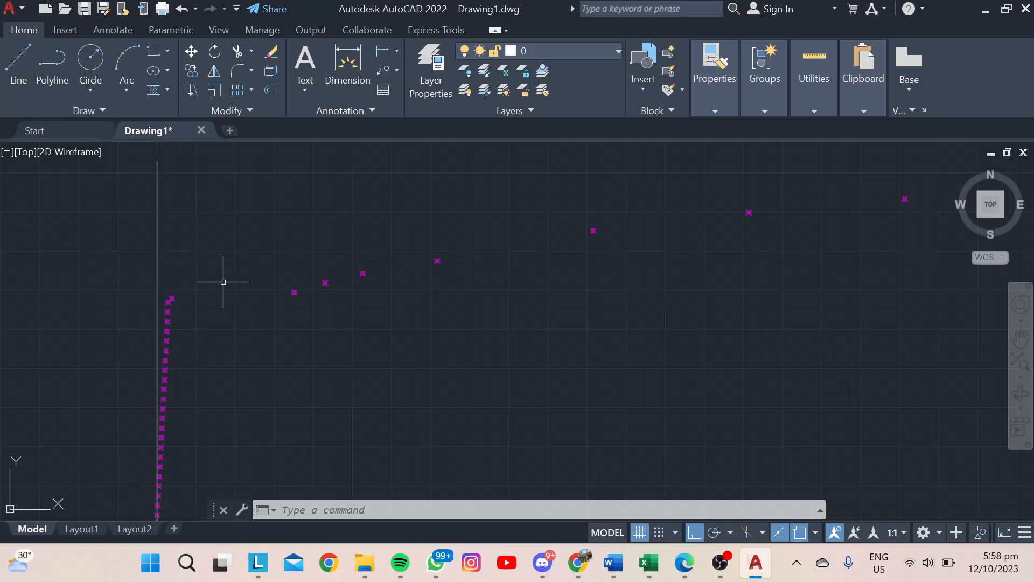
pyautogui.moveTo(211, 296); pyautogui.dragTo(217, 268, button='middle')
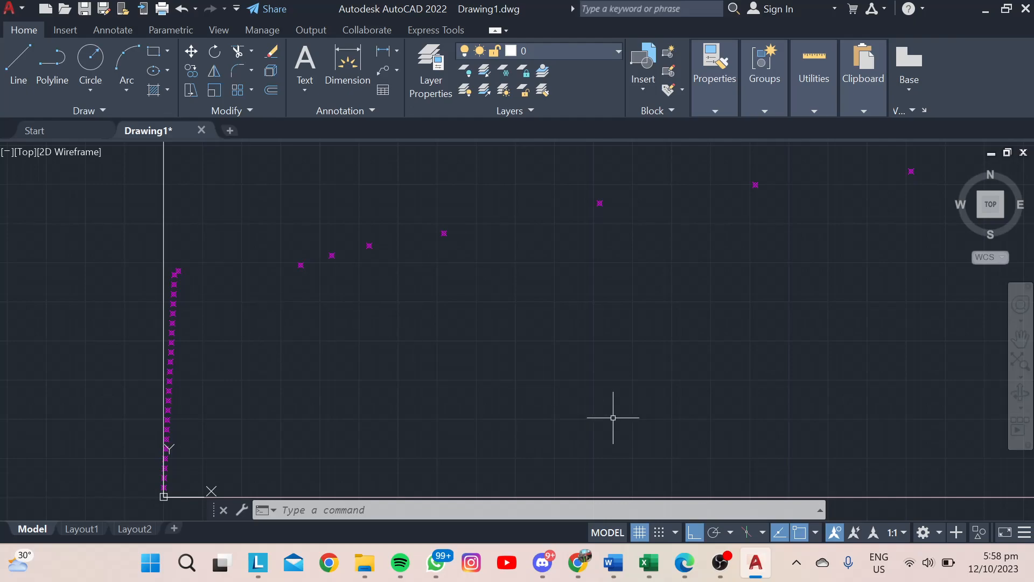
pyautogui.moveTo(694, 571)
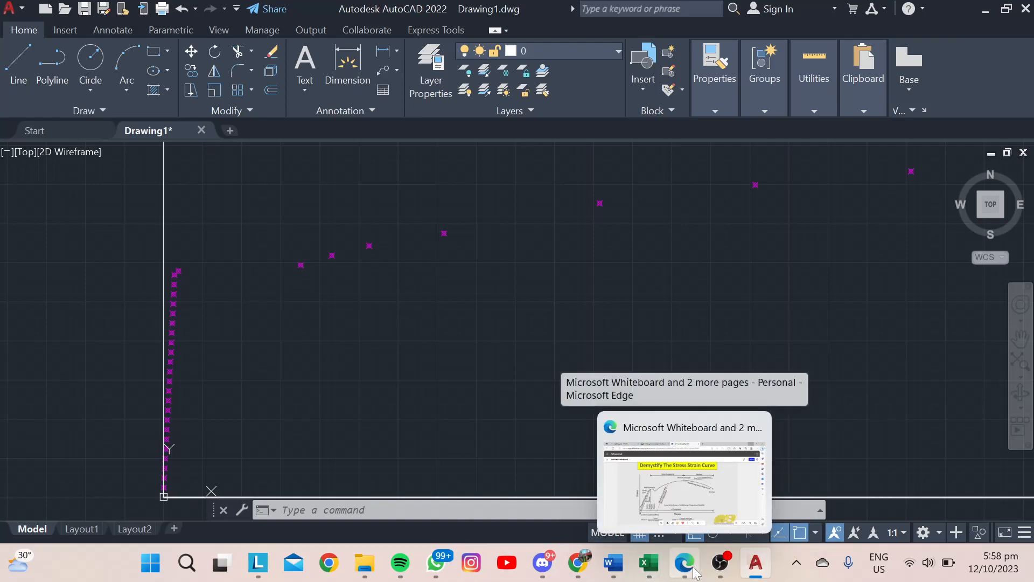
pyautogui.click(694, 572)
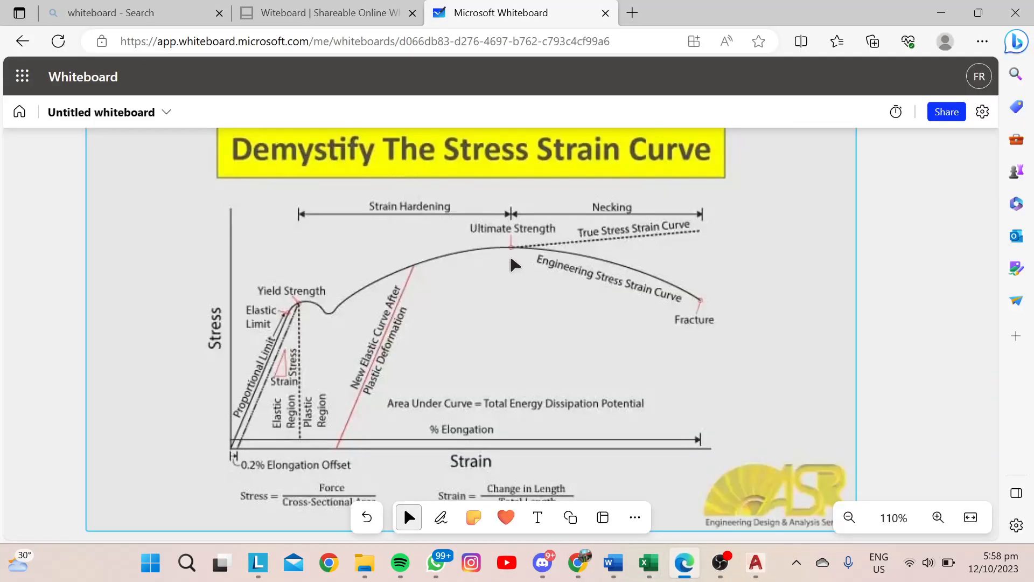
pyautogui.click(345, 350)
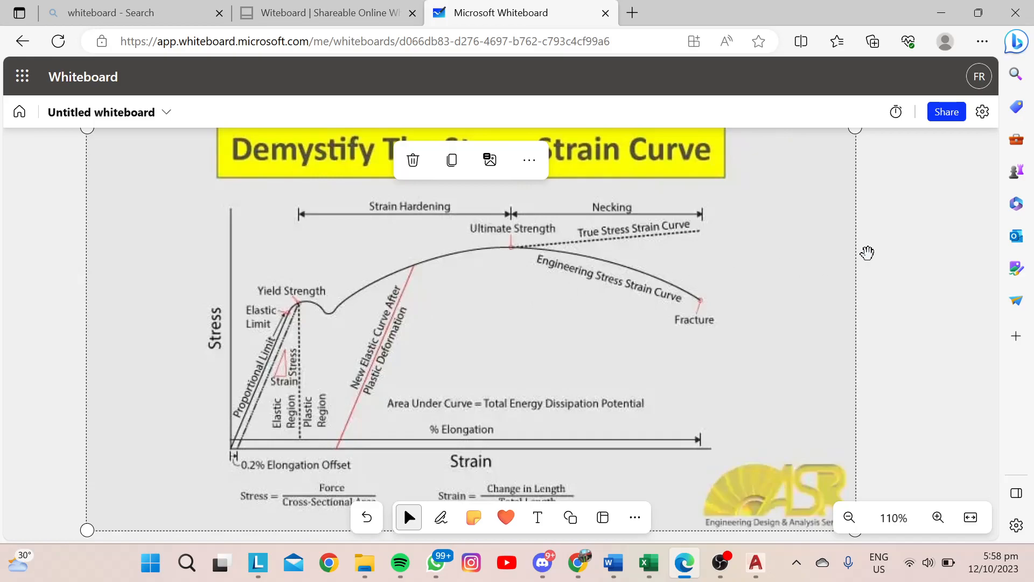
pyautogui.keyDown('ctrl'); pyautogui.scroll(-1, 894, 258); pyautogui.keyUp('ctrl')
pyautogui.click(910, 250)
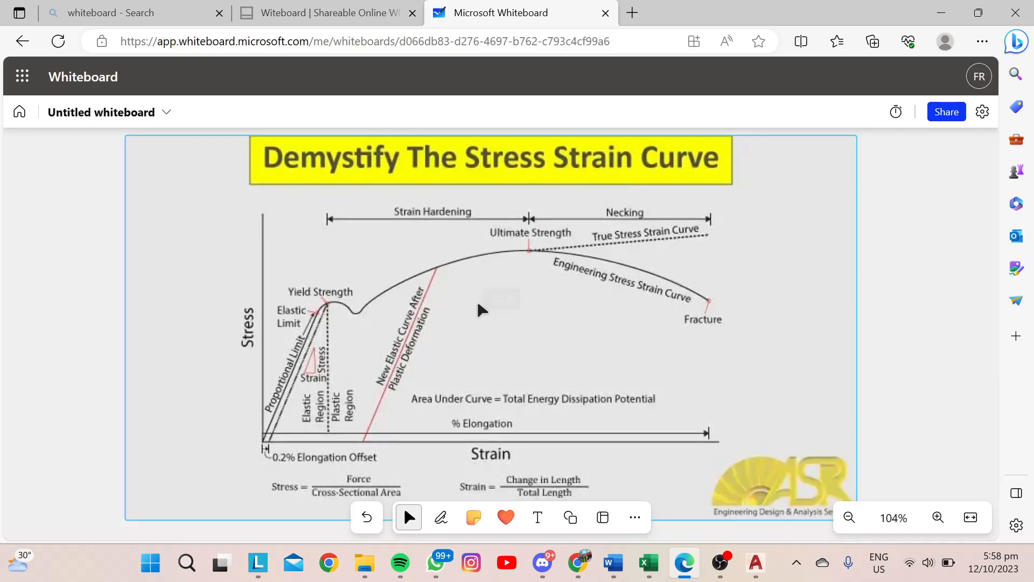
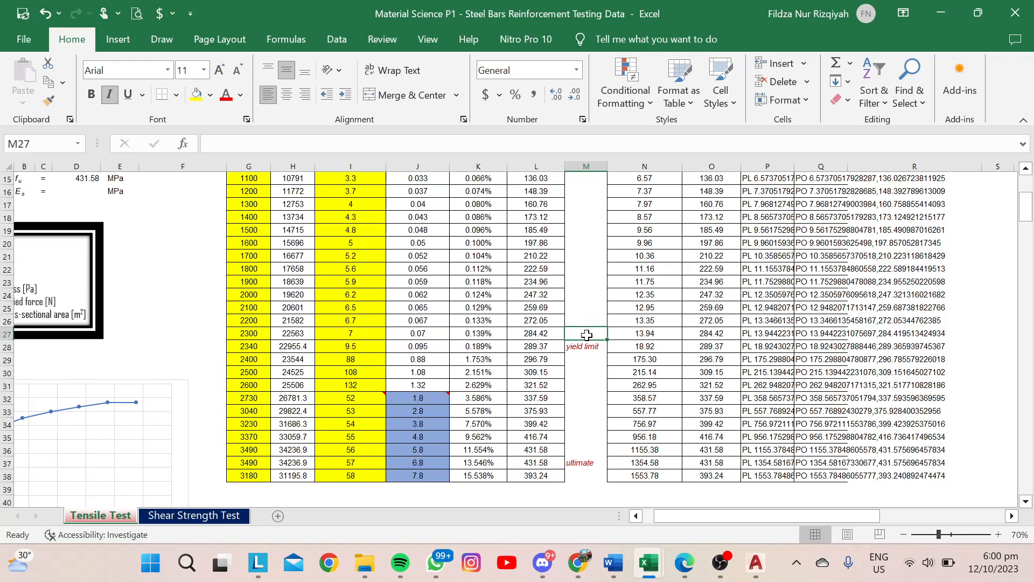
# Enter the marker *2 in cell M27 of the Excel tensile test sheet and colour column M's text red.
pyautogui.write('*')
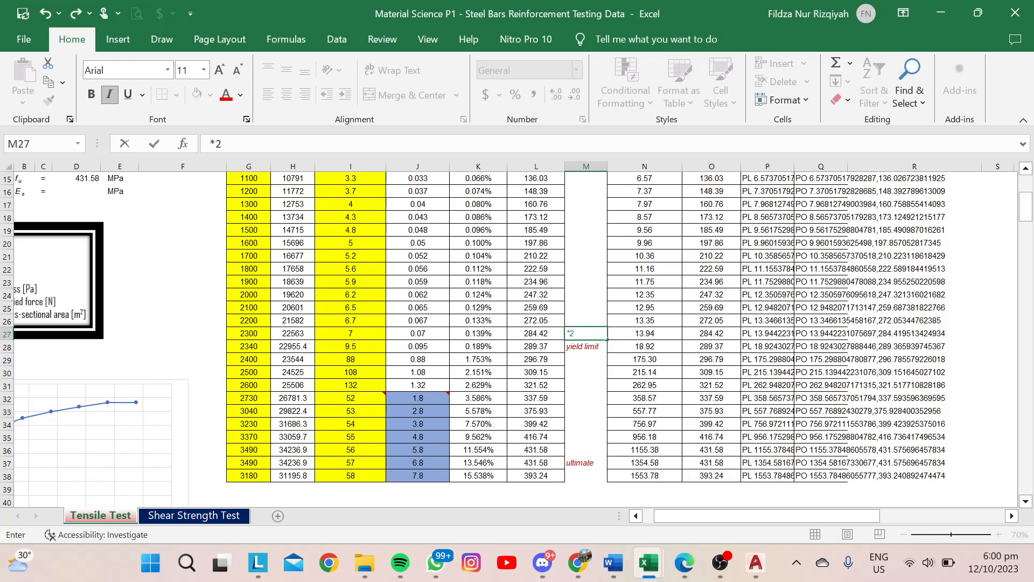
pyautogui.press('Return')
pyautogui.click(590, 166)
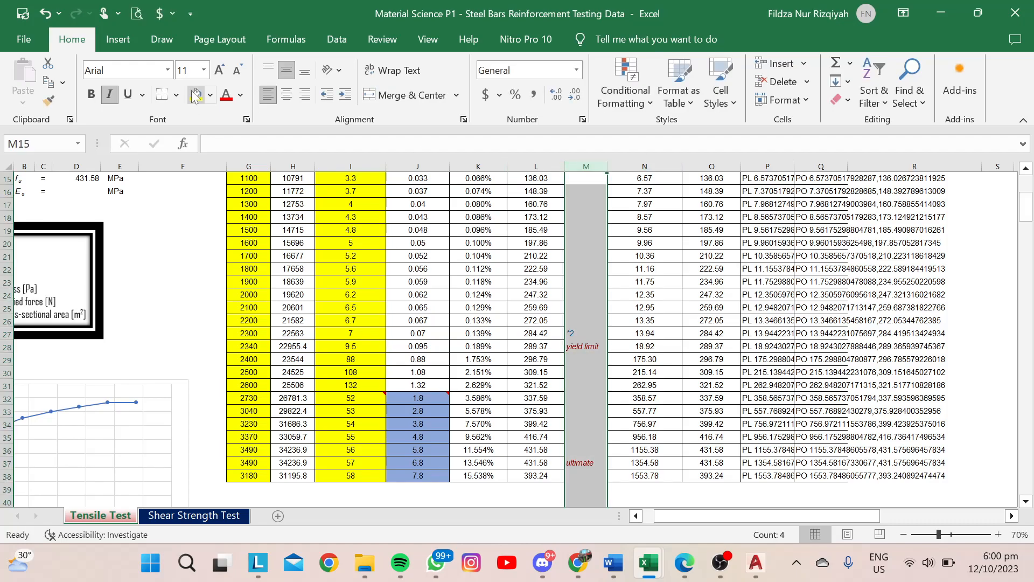
pyautogui.click(637, 284)
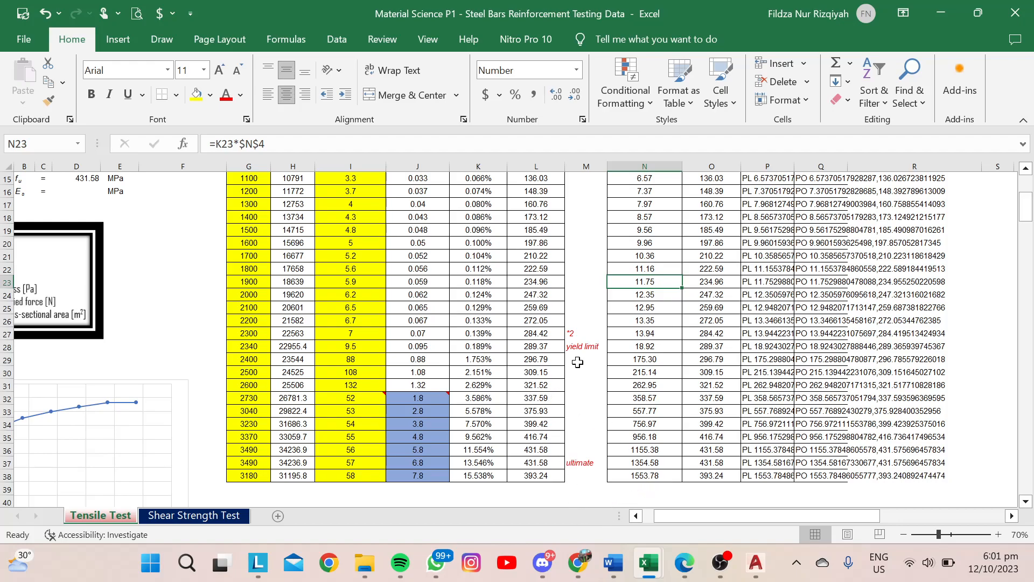
# Examine the strain and stress values in row 27, including the stress coordinate in cell O27.
pyautogui.moveTo(584, 334); pyautogui.dragTo(472, 334)
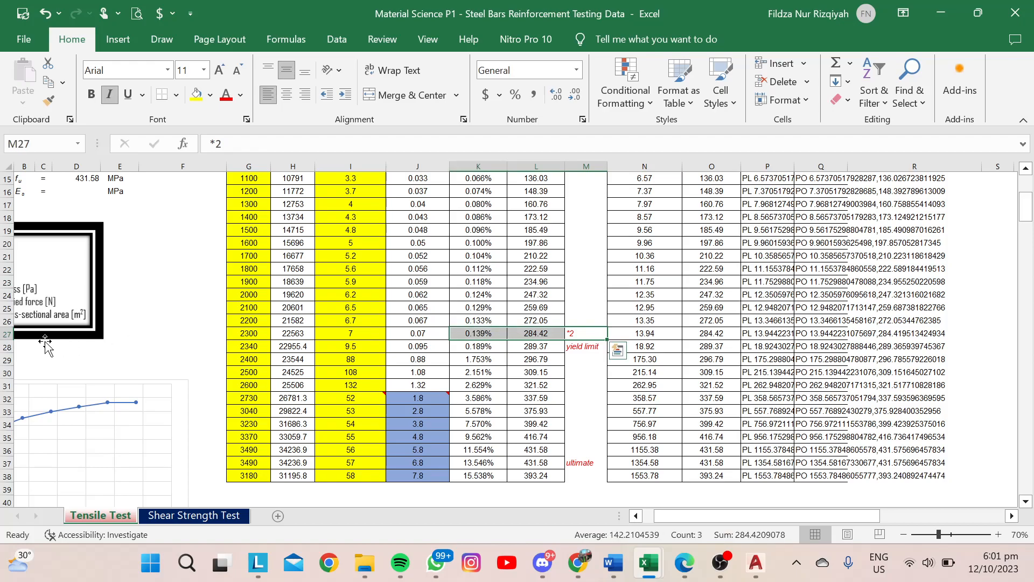
pyautogui.click(6, 335)
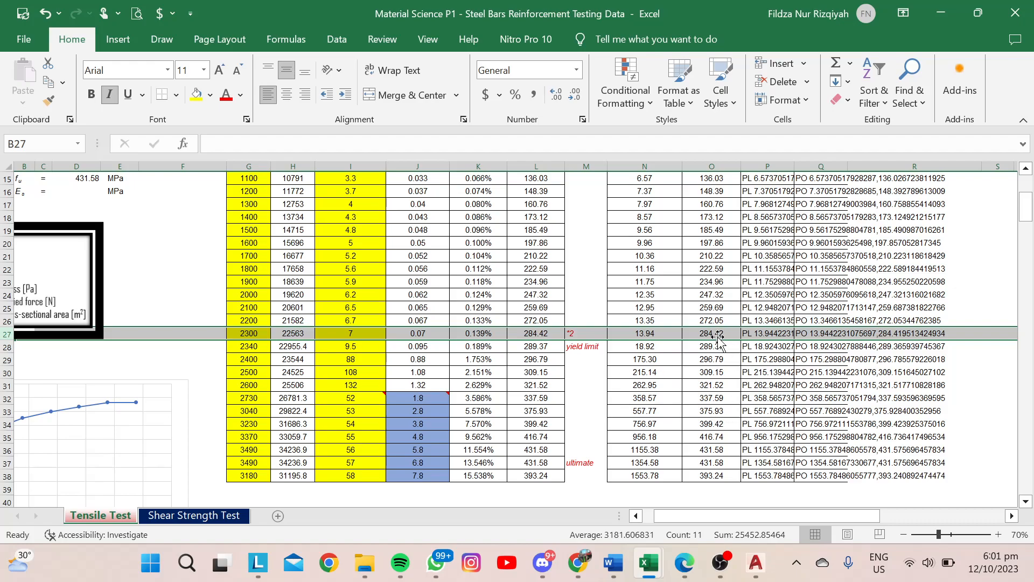
pyautogui.scroll(1, 718, 338)
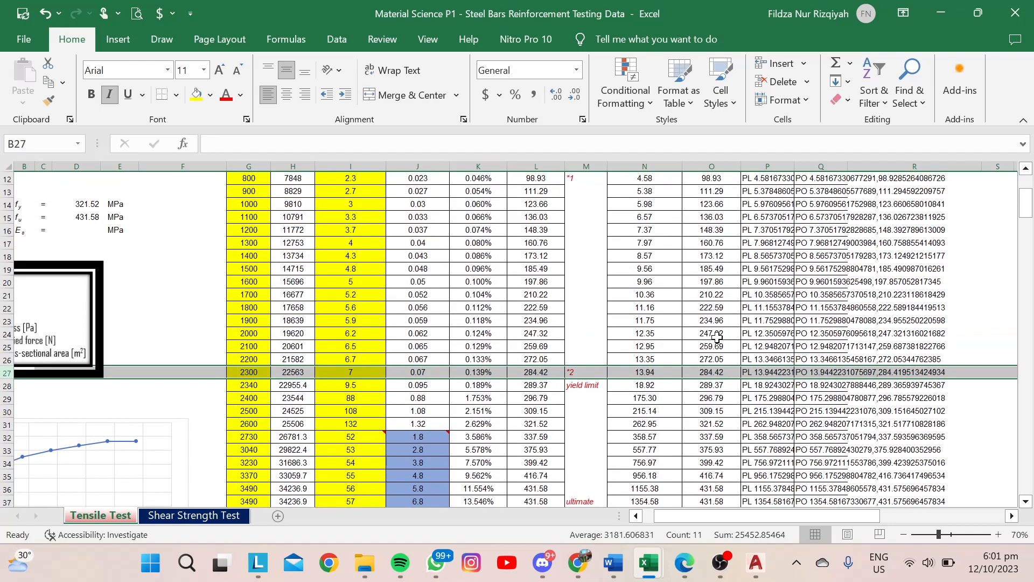
pyautogui.click(702, 370)
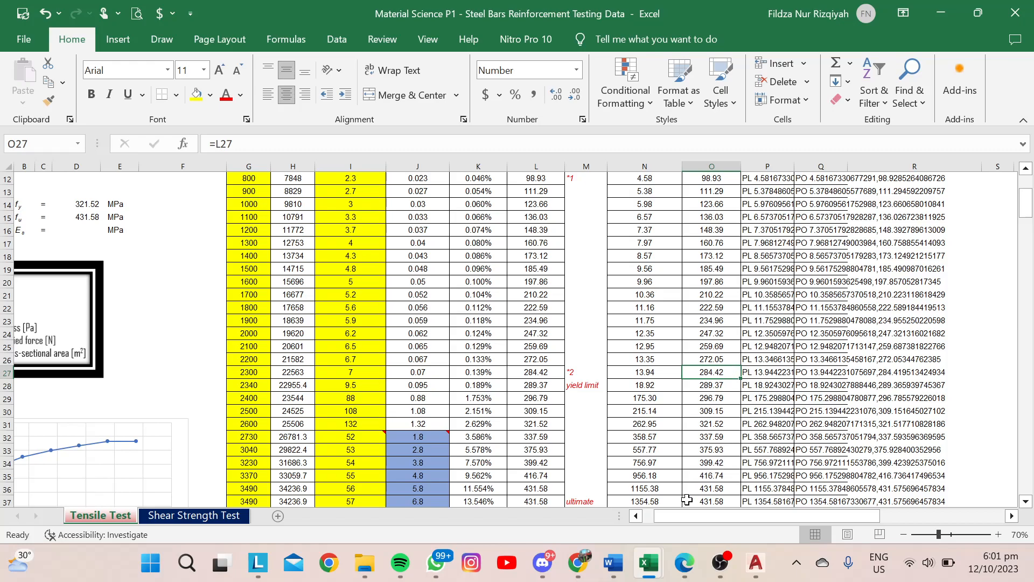
# Switch to AutoCAD and offset the horizontal axis line upward by 284.42 units.
pyautogui.click(756, 563)
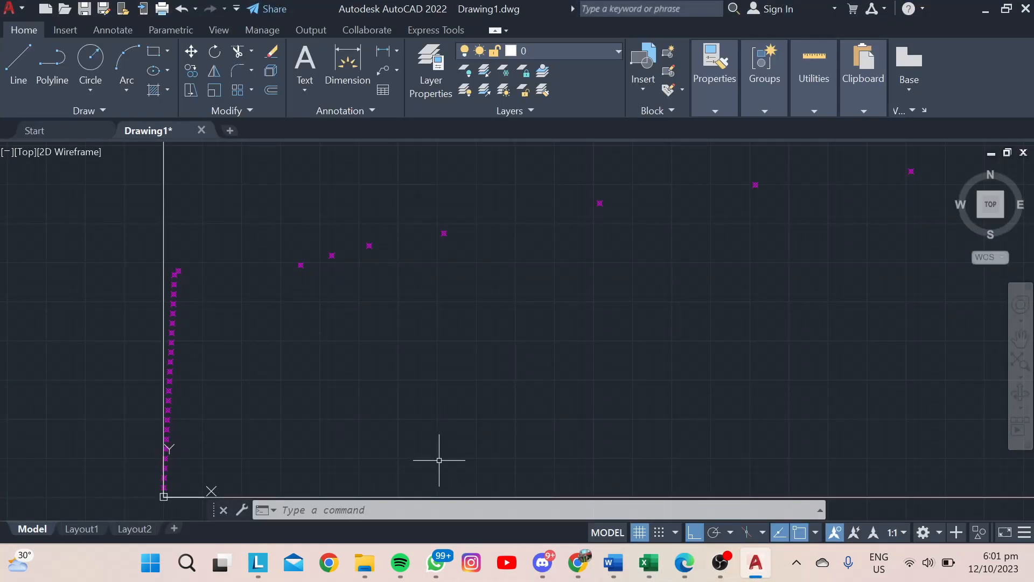
pyautogui.write('o')
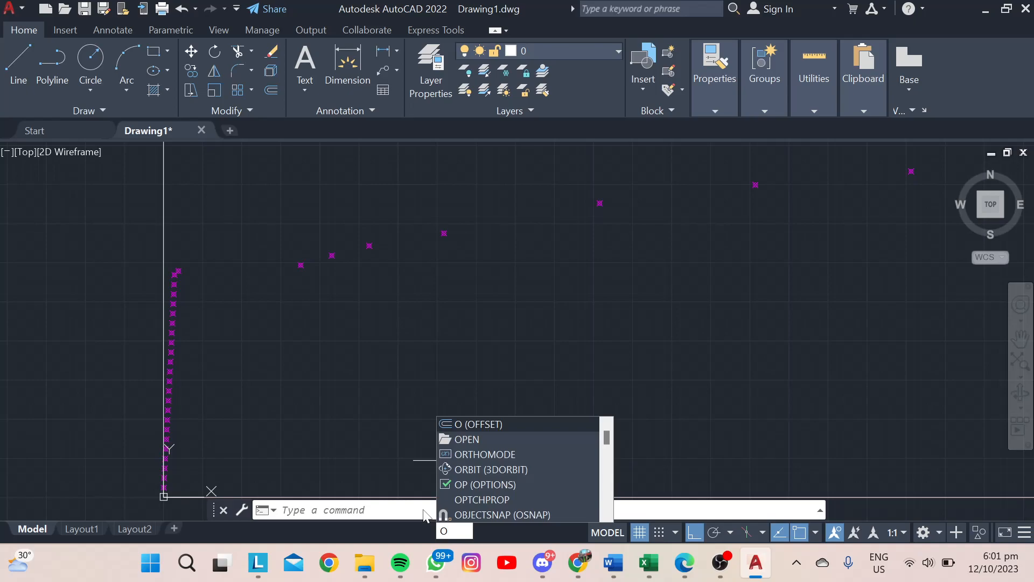
pyautogui.press('Escape')
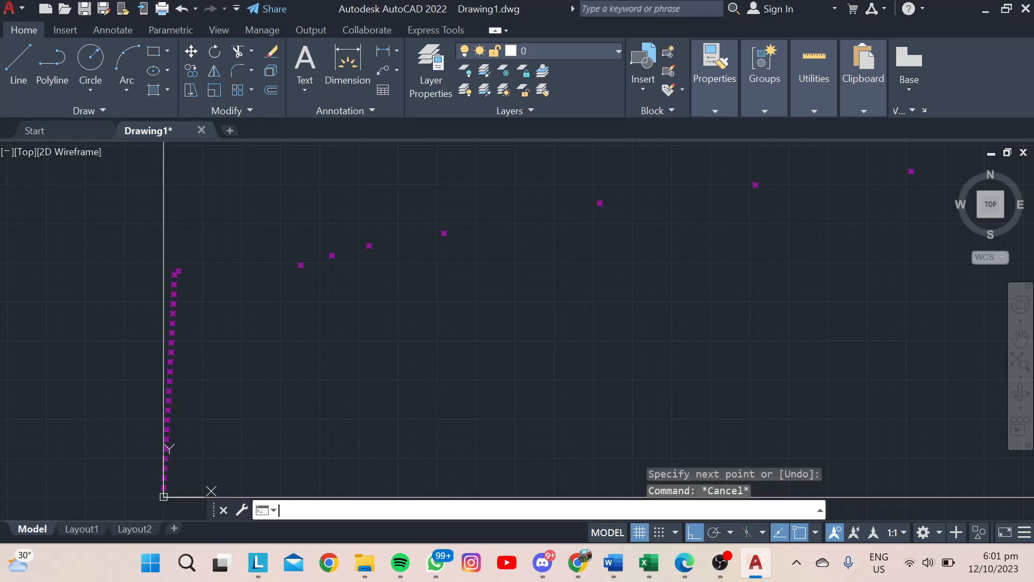
pyautogui.write('o')
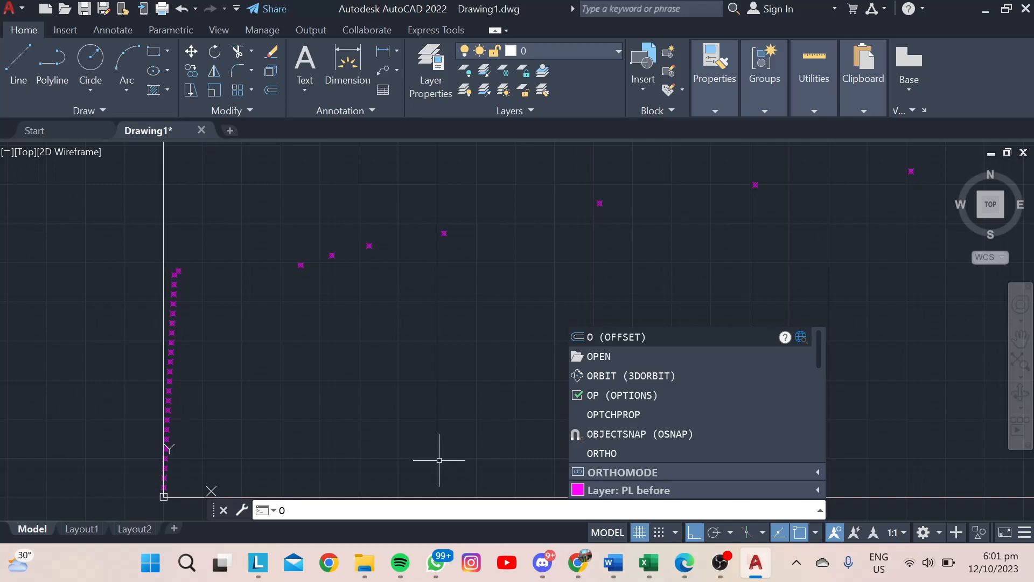
pyautogui.press('Return')
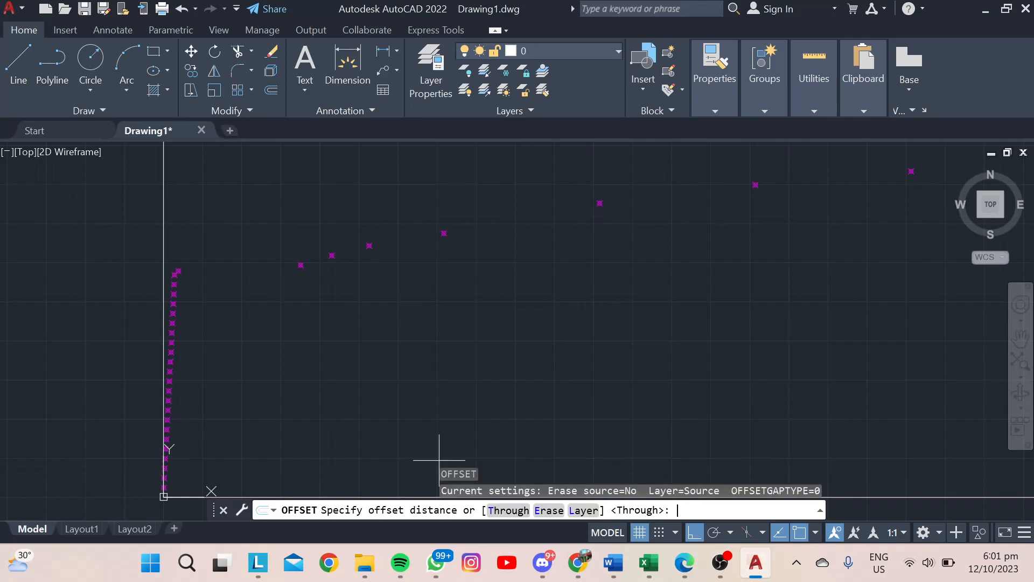
pyautogui.scroll(-1, 410, 346)
pyautogui.scroll(1, 417, 367)
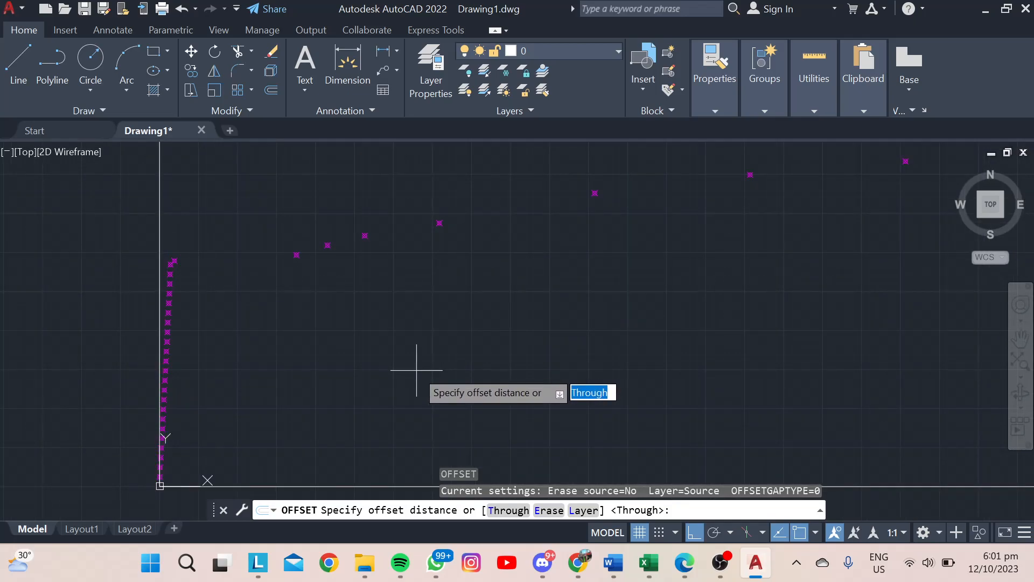
pyautogui.write('284.42')
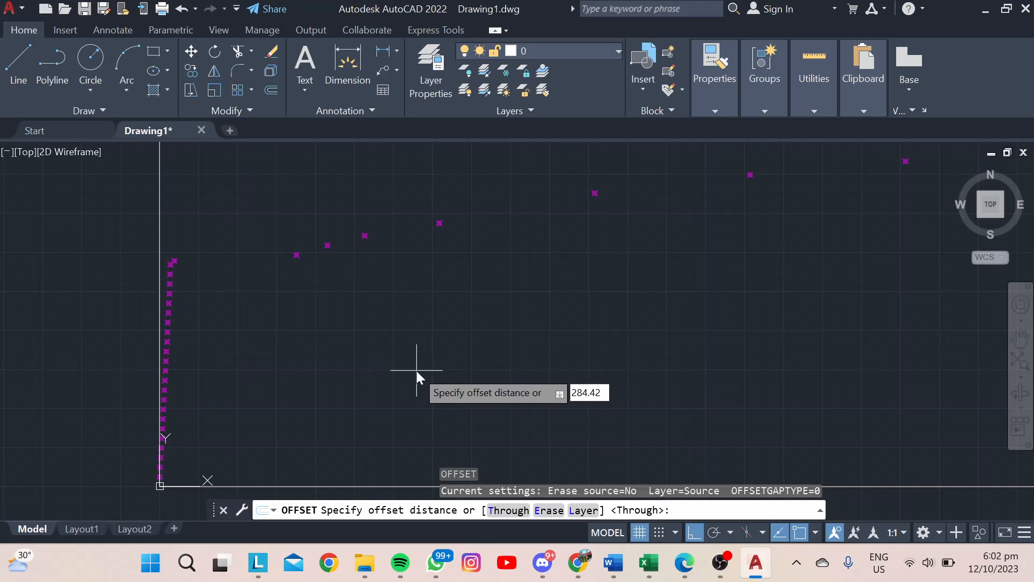
pyautogui.press('Return')
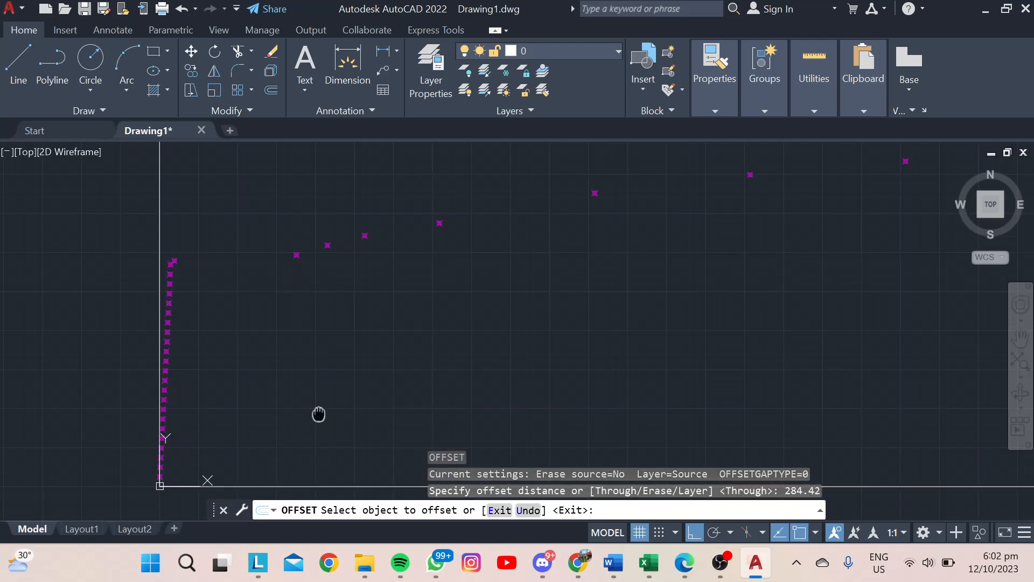
pyautogui.moveTo(318, 415); pyautogui.dragTo(312, 379, button='middle')
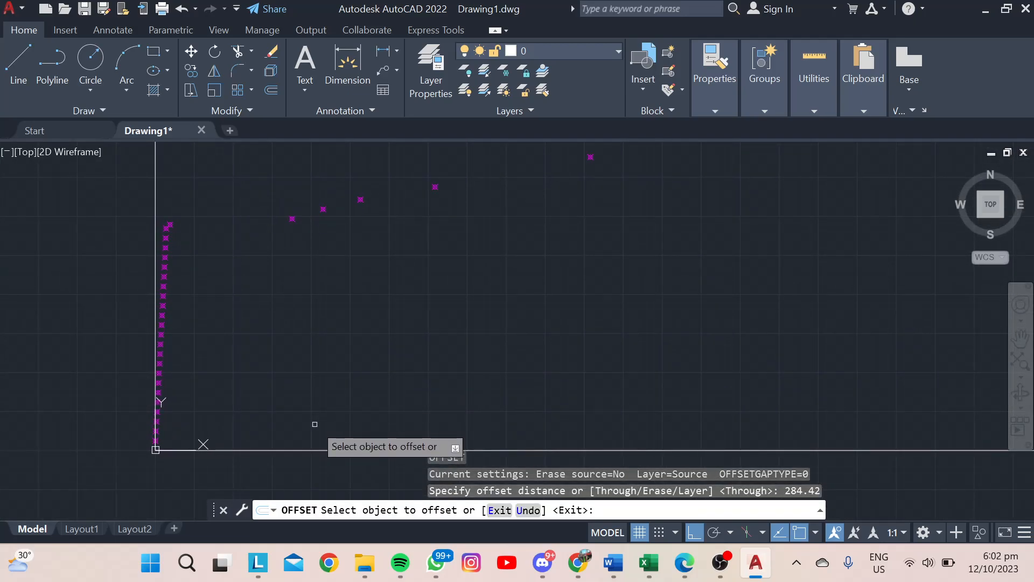
pyautogui.click(326, 449)
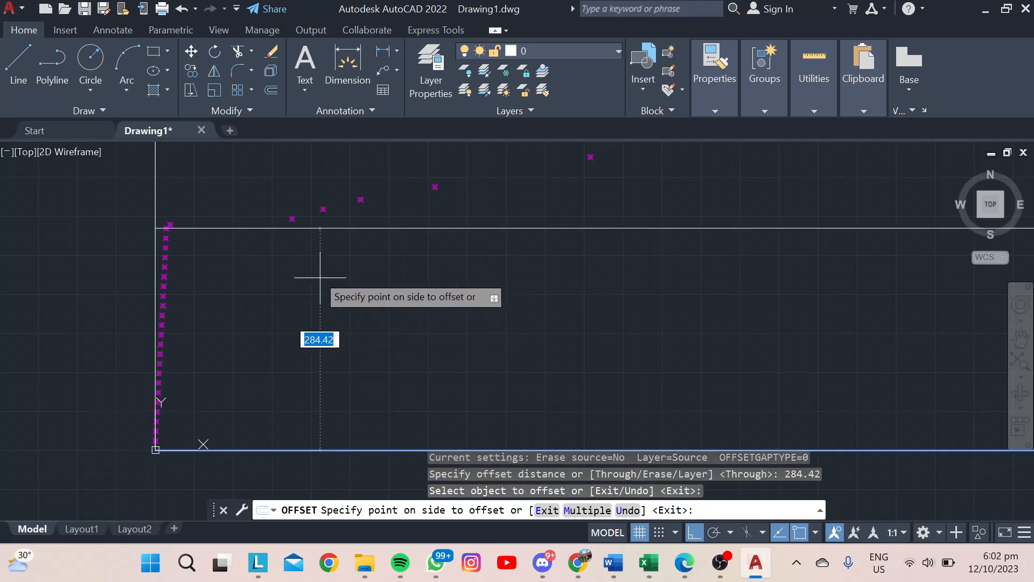
pyautogui.scroll(6, 177, 227)
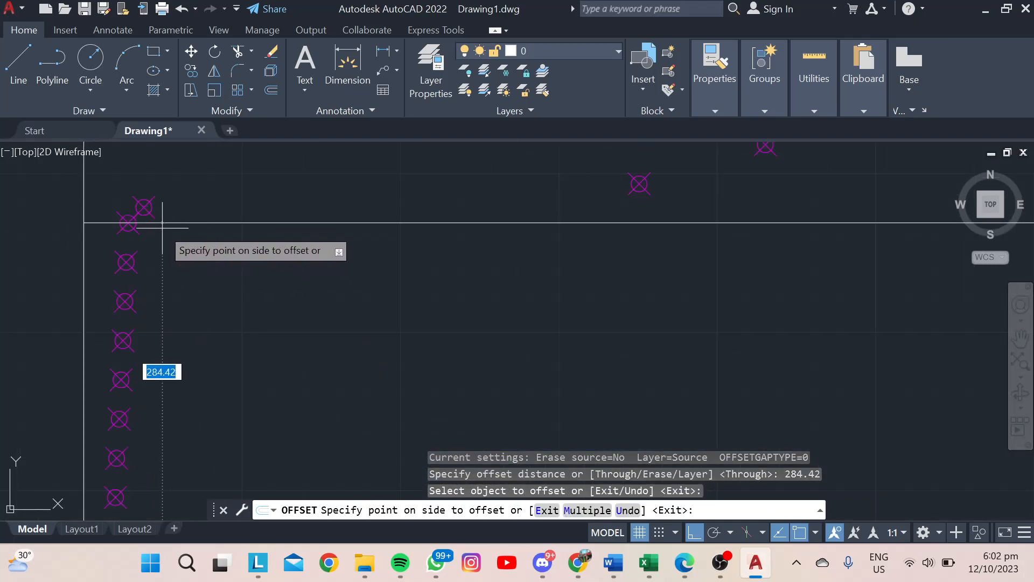
pyautogui.click(199, 228)
pyautogui.scroll(-2, 538, 318)
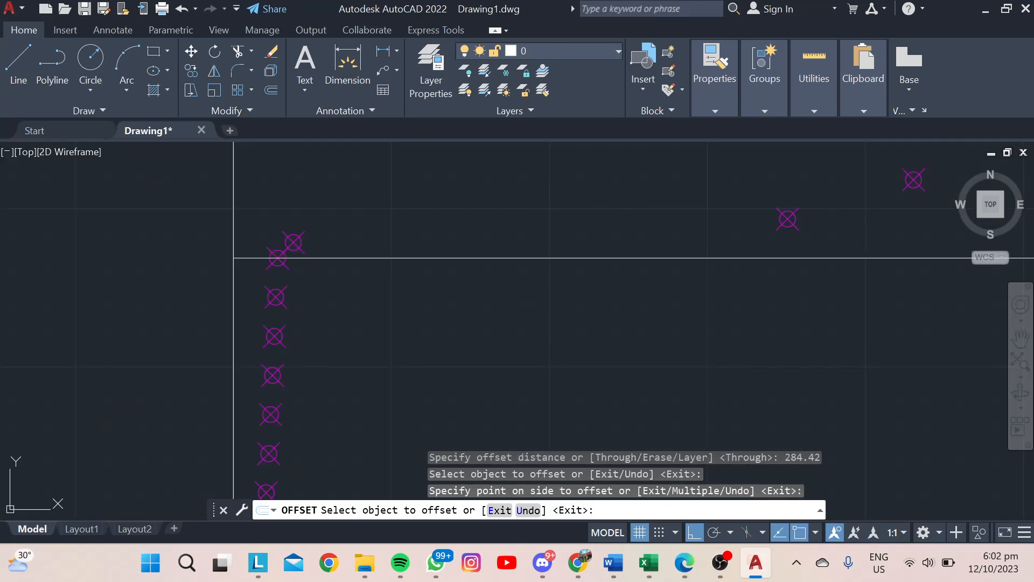
pyautogui.press('Escape')
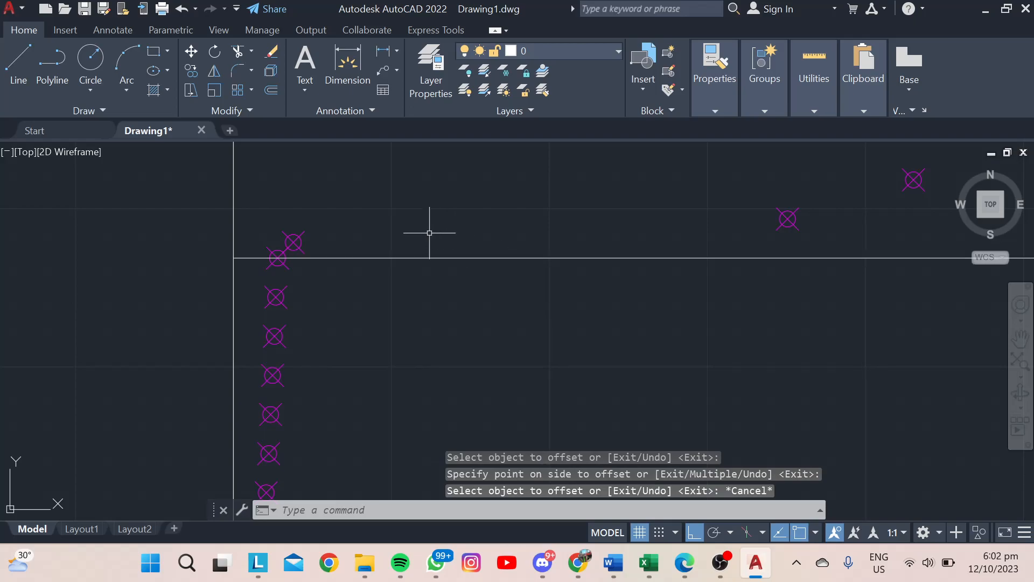
# Inspect the two topmost points of the steep initial series against the offset line.
pyautogui.scroll(2, 337, 187)
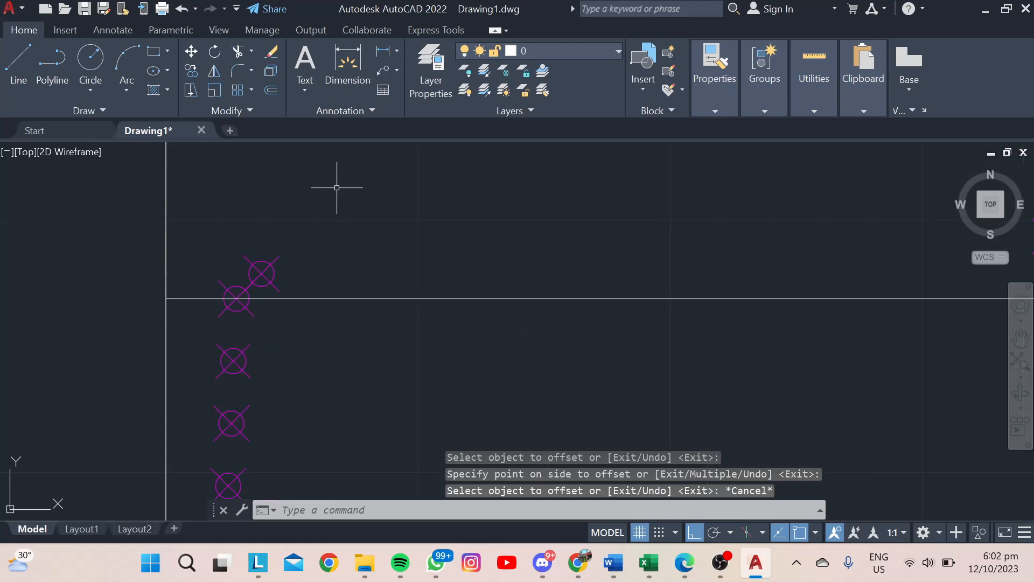
pyautogui.click(235, 297)
pyautogui.scroll(3, 227, 306)
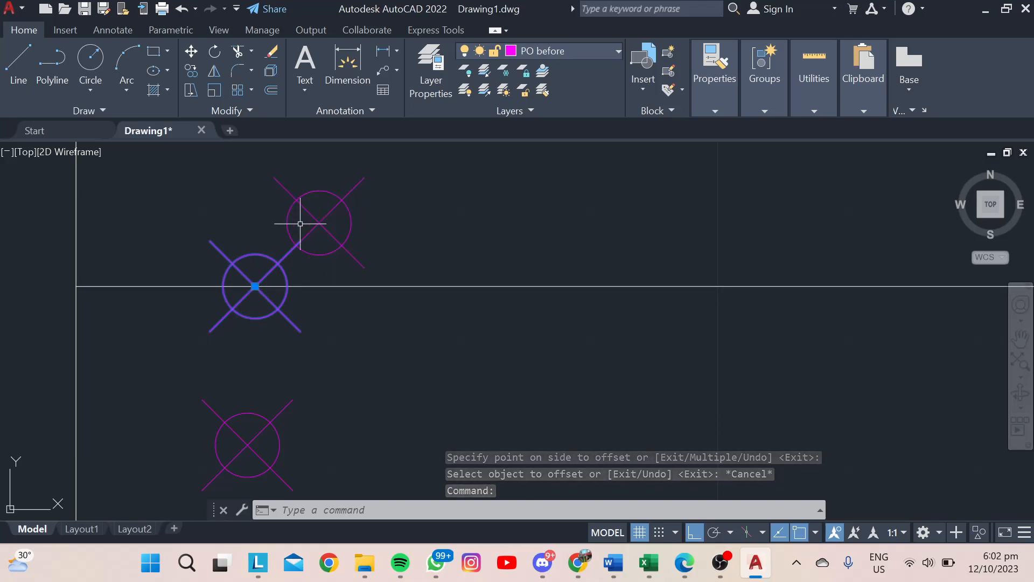
pyautogui.click(320, 212)
pyautogui.press('Escape')
pyautogui.press('Escape')
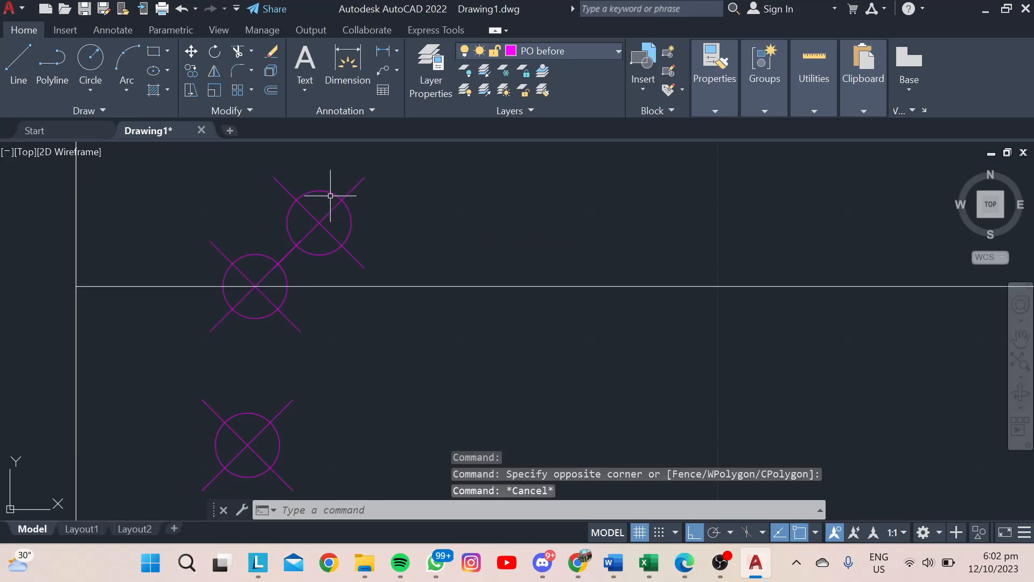
pyautogui.click(334, 205)
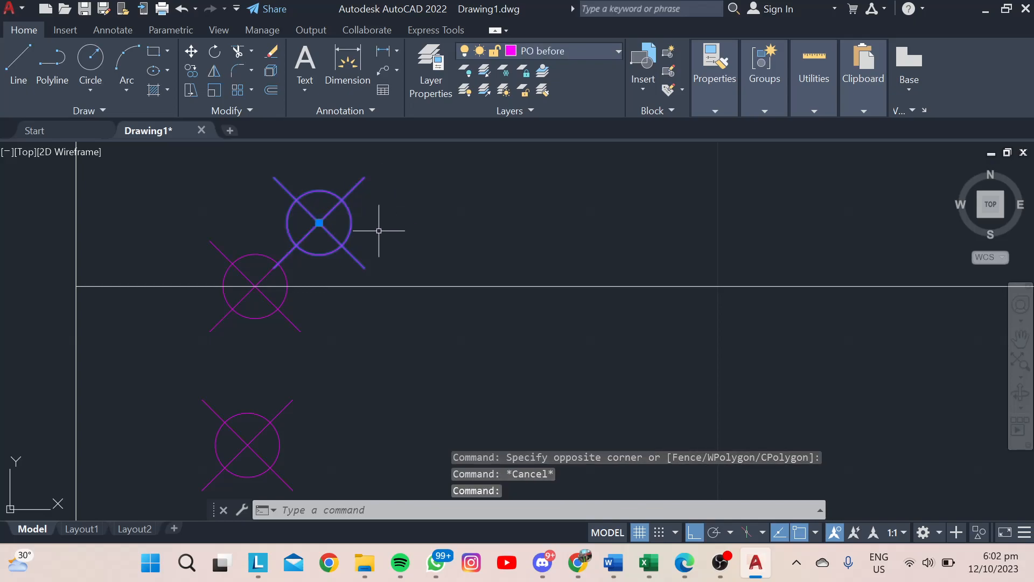
pyautogui.scroll(-2, 356, 210)
pyautogui.scroll(6, 345, 234)
pyautogui.scroll(-4, 436, 224)
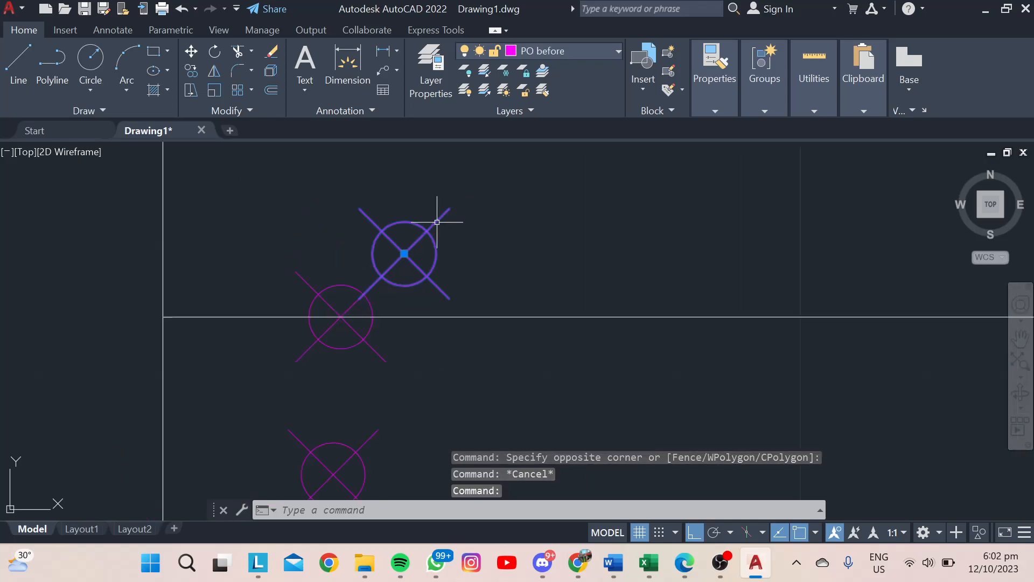
pyautogui.press('Escape')
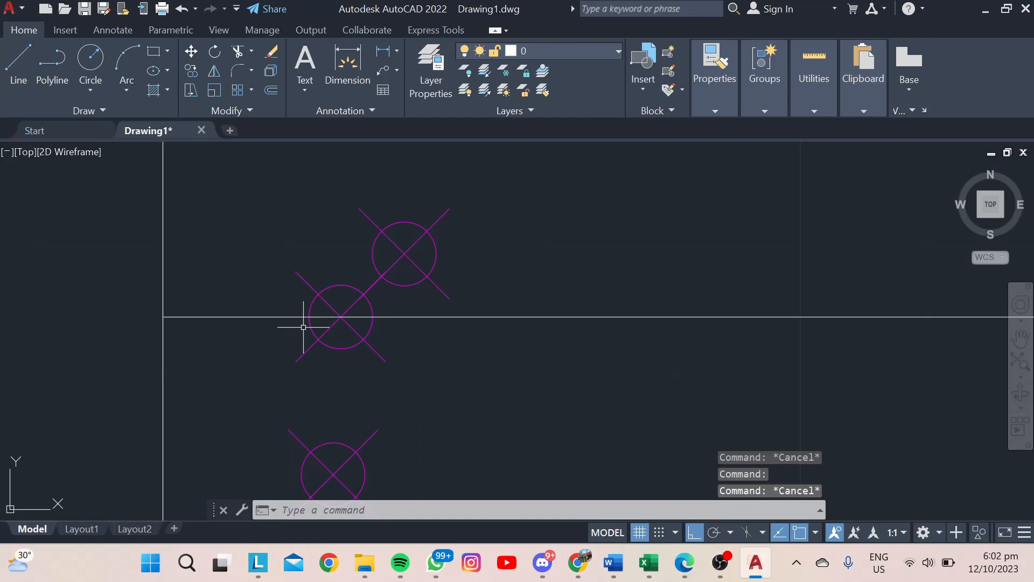
# Change the colour of the data point lying on the offset horizontal line to yellow, then clear the selection.
pyautogui.click(349, 301)
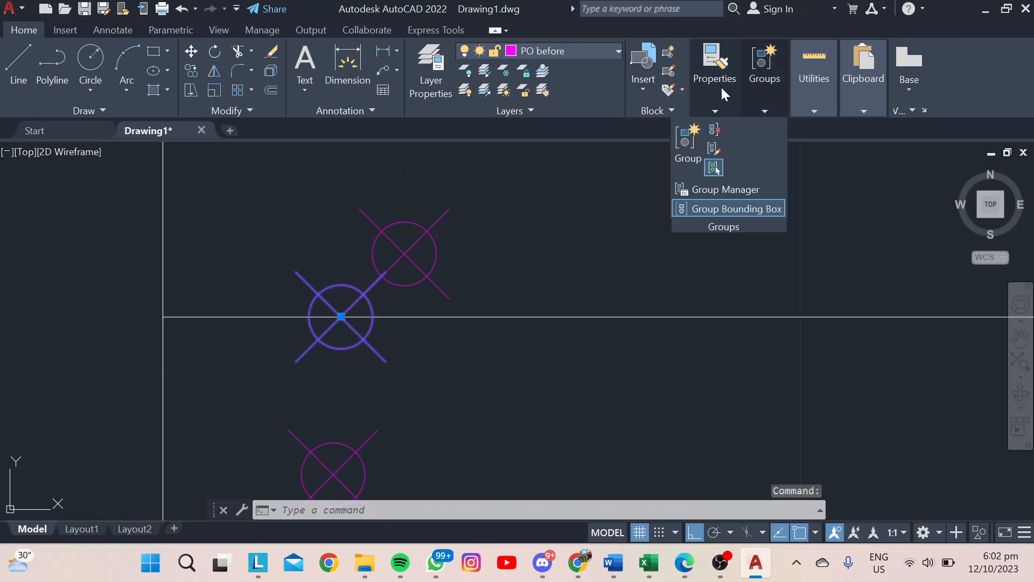
pyautogui.moveTo(722, 91)
pyautogui.click(672, 131)
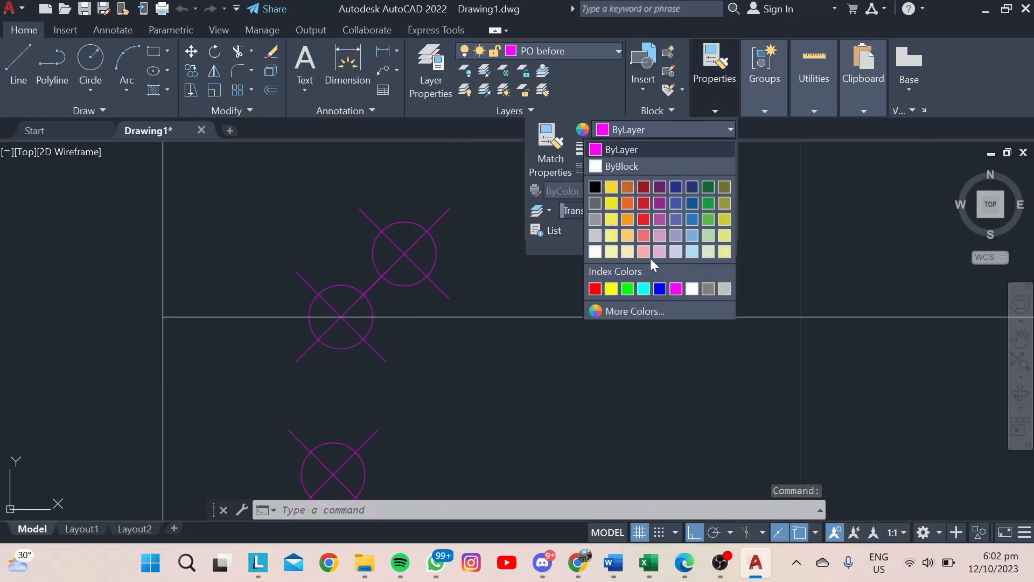
pyautogui.click(611, 289)
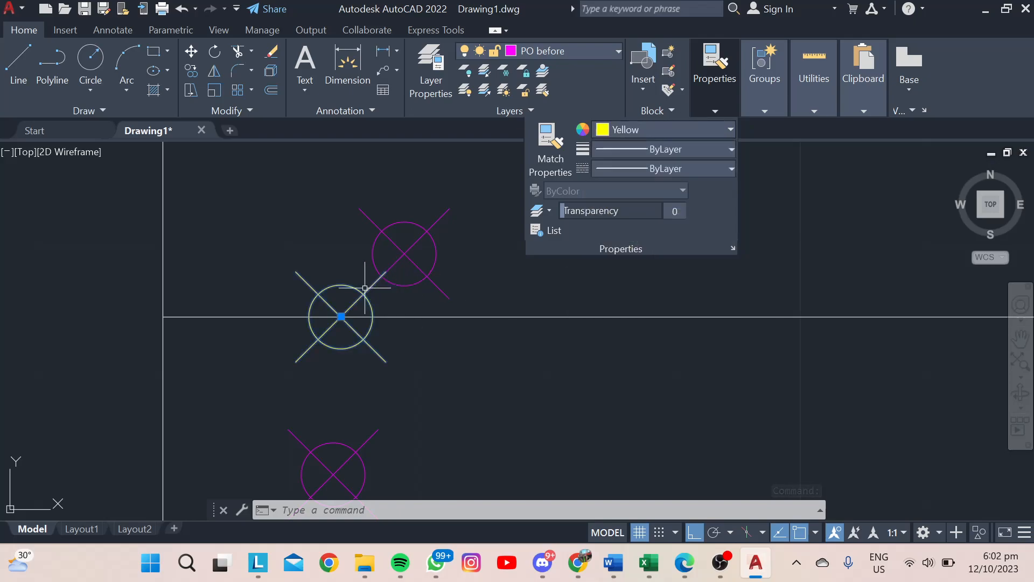
pyautogui.click(291, 237)
pyautogui.click(275, 223)
pyautogui.press('Escape')
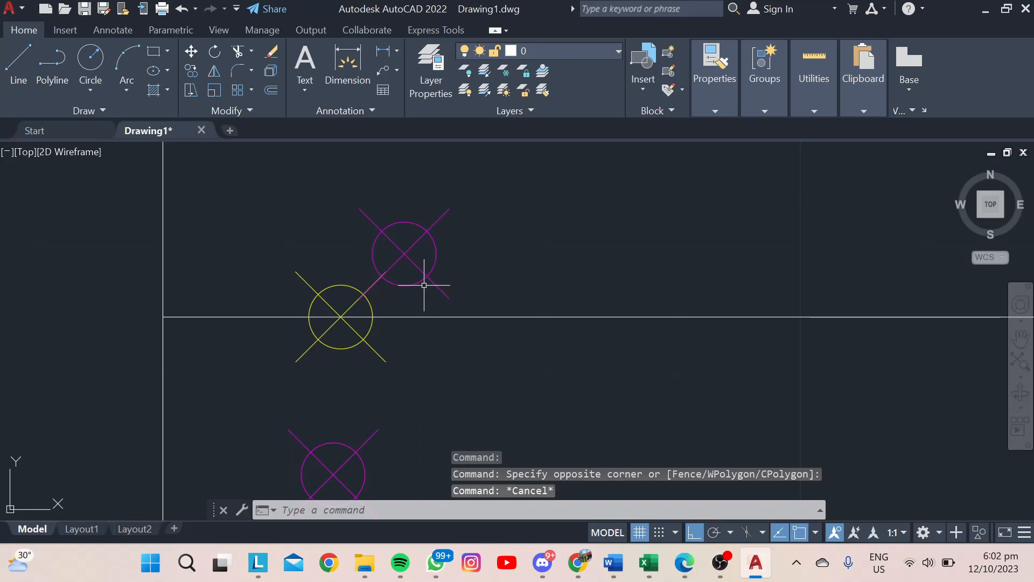
# With Ortho off, draw a line from the yellow point's centre down along the steep initial series, ending slightly below the origin.
pyautogui.scroll(-5, 445, 291)
pyautogui.moveTo(475, 347); pyautogui.dragTo(452, 277, button='middle')
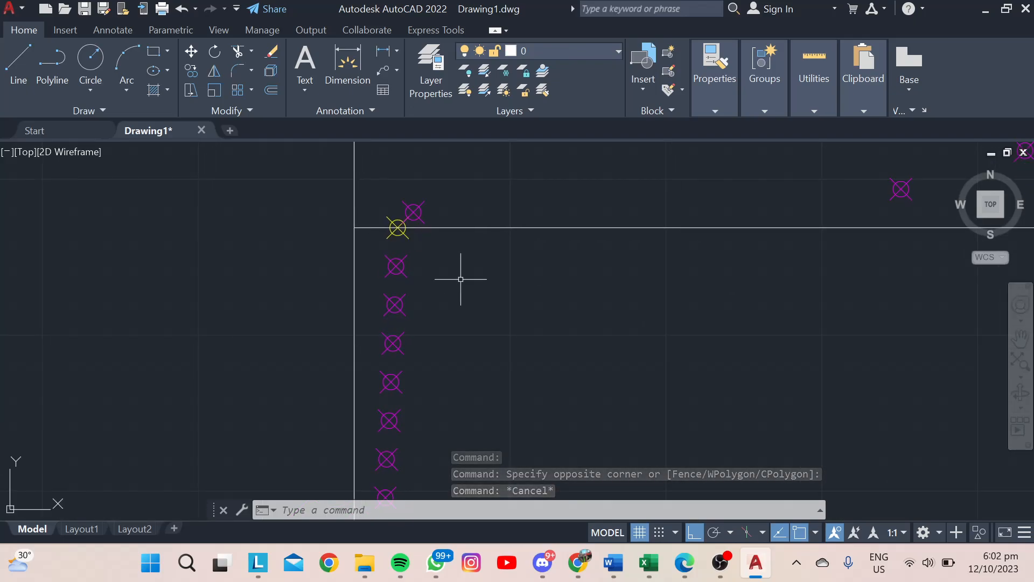
pyautogui.moveTo(545, 328); pyautogui.dragTo(569, 312, button='middle')
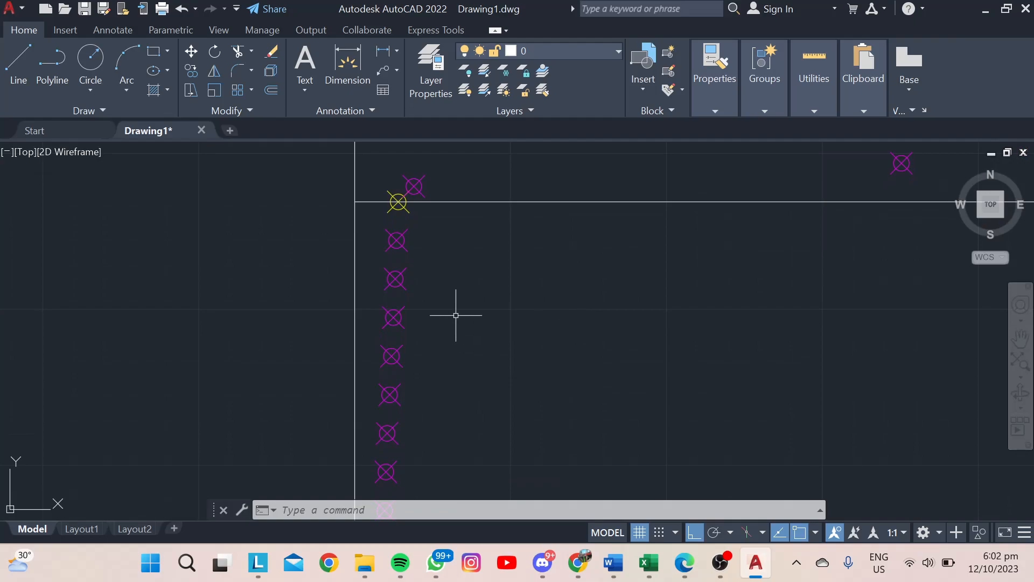
pyautogui.click(412, 513)
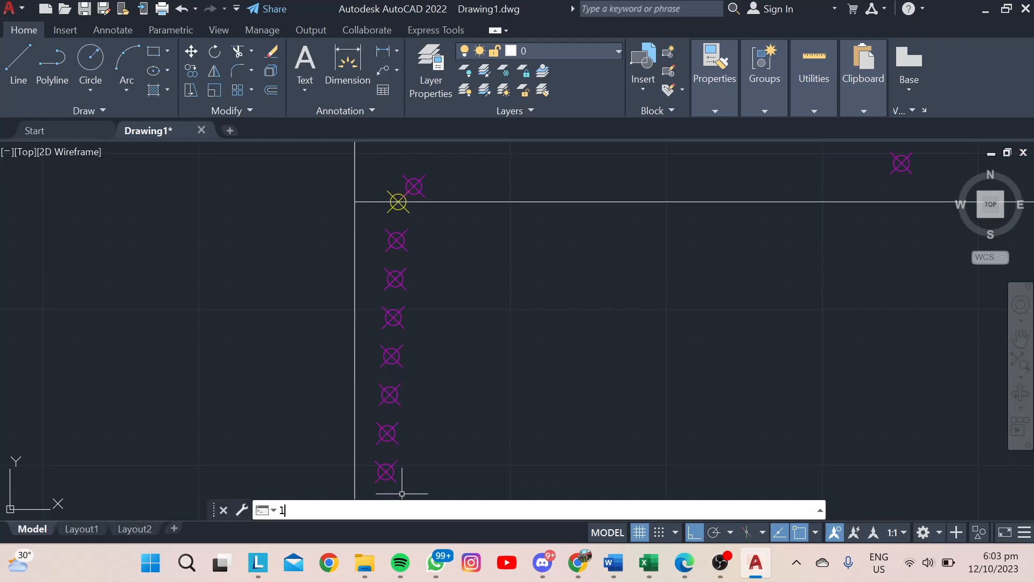
pyautogui.write('l')
pyautogui.press('Return')
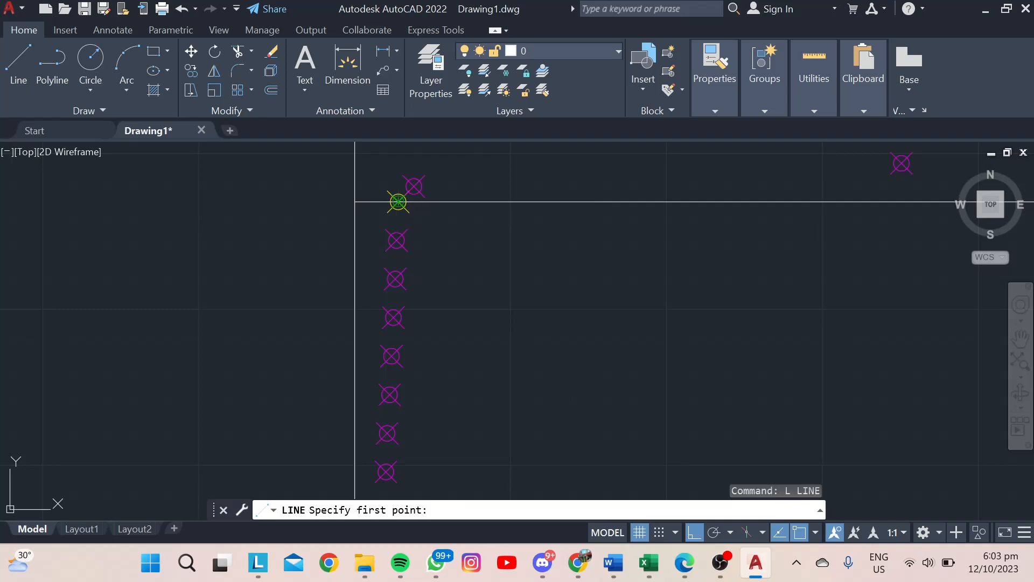
pyautogui.click(398, 202)
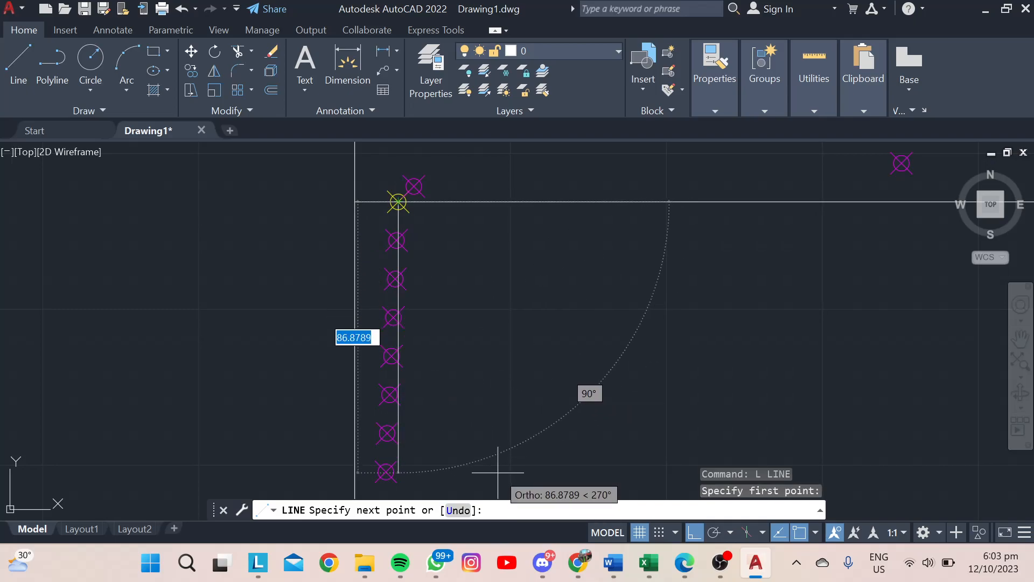
pyautogui.press('F8')
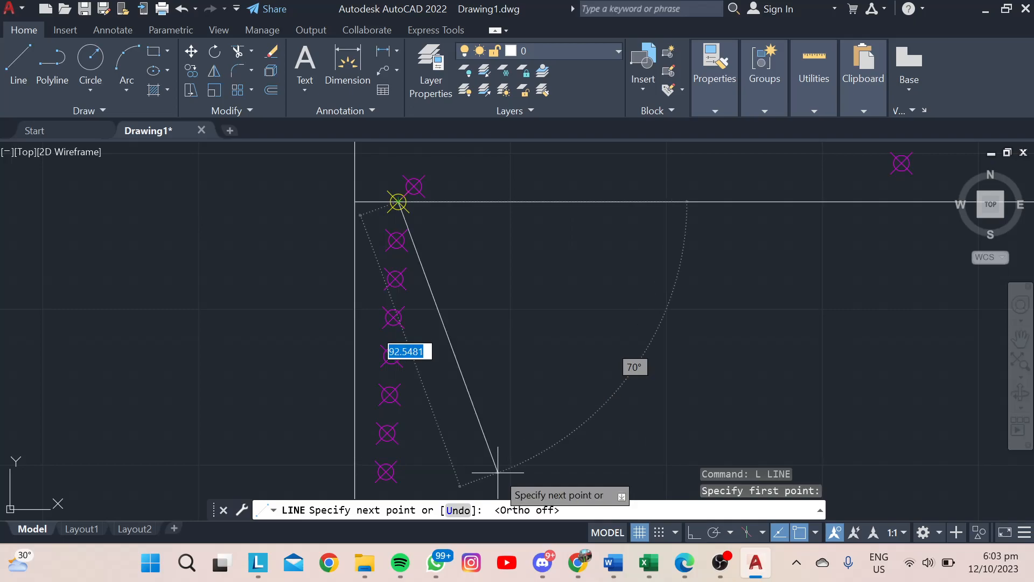
pyautogui.moveTo(512, 362); pyautogui.dragTo(536, 312, button='middle')
pyautogui.moveTo(452, 397); pyautogui.dragTo(470, 349, button='middle')
pyautogui.moveTo(423, 386); pyautogui.dragTo(465, 325, button='middle')
pyautogui.moveTo(443, 455)
pyautogui.mouseDown(button='middle')
pyautogui.moveTo(462, 300)
pyautogui.moveTo(466, 420)
pyautogui.moveTo(487, 286)
pyautogui.mouseUp(button='middle')
pyautogui.moveTo(497, 455); pyautogui.dragTo(522, 250, button='middle')
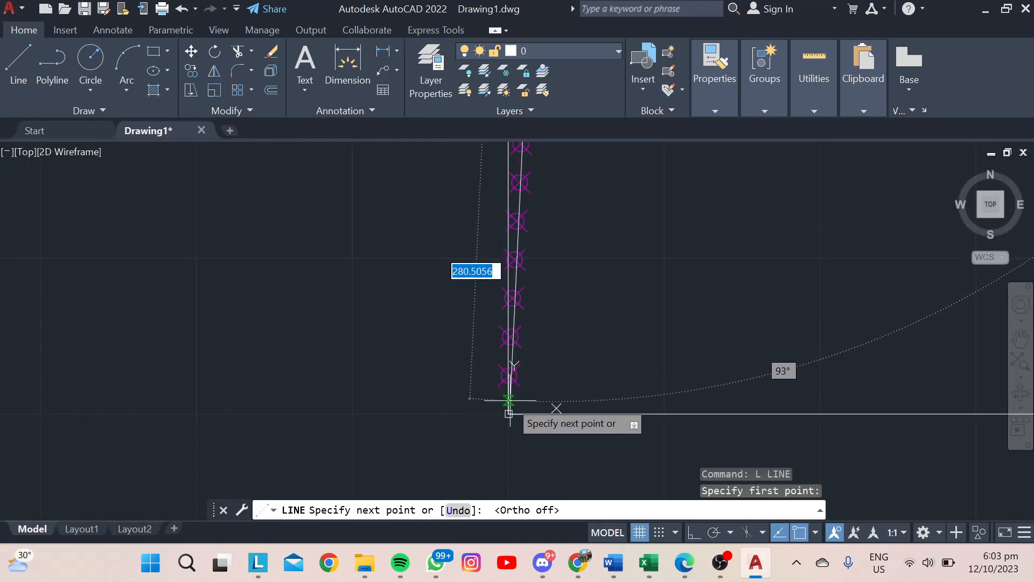
pyautogui.scroll(2, 513, 434)
pyautogui.scroll(2, 497, 414)
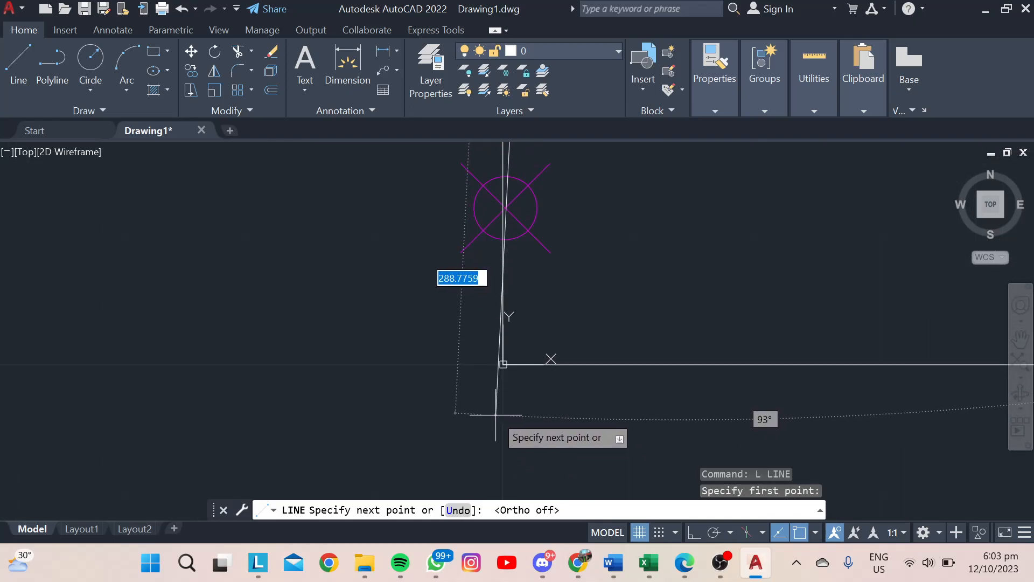
pyautogui.scroll(-2, 496, 413)
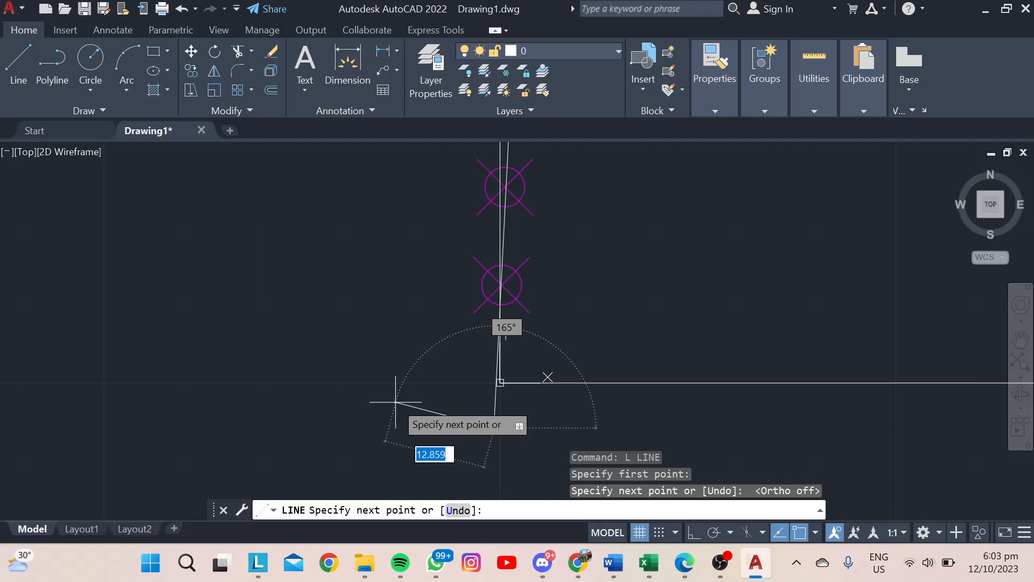
pyautogui.press('Return')
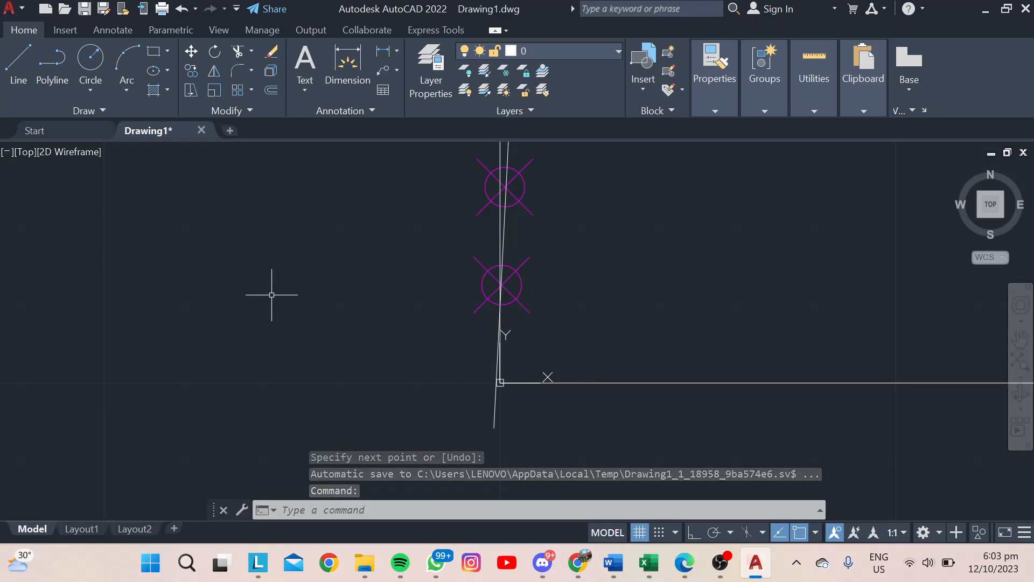
# Examine how the new sloped line passes through the centres of the uppermost points just below the yellow point.
pyautogui.scroll(-5, 250, 286)
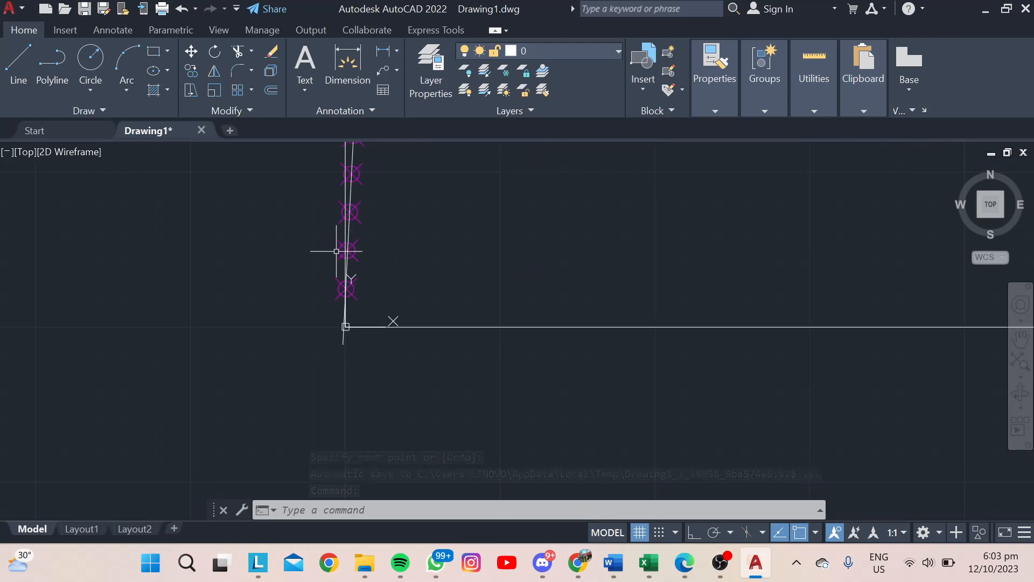
pyautogui.moveTo(344, 250); pyautogui.dragTo(300, 451, button='middle')
pyautogui.moveTo(291, 219); pyautogui.dragTo(268, 372, button='middle')
pyautogui.scroll(3, 267, 212)
pyautogui.scroll(-5, 267, 274)
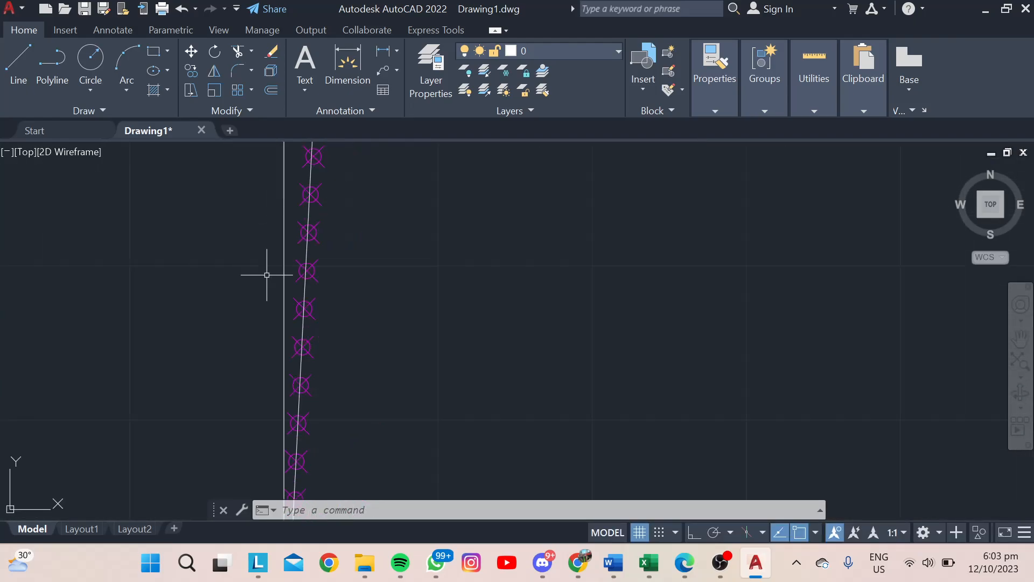
pyautogui.moveTo(287, 223); pyautogui.dragTo(278, 376, button='middle')
pyautogui.scroll(5, 277, 307)
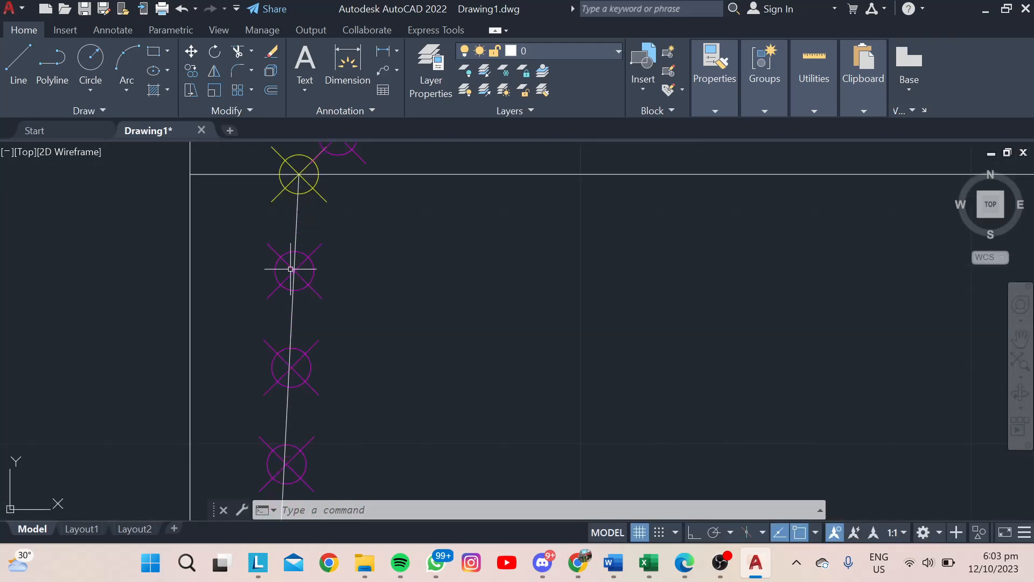
pyautogui.scroll(6, 330, 248)
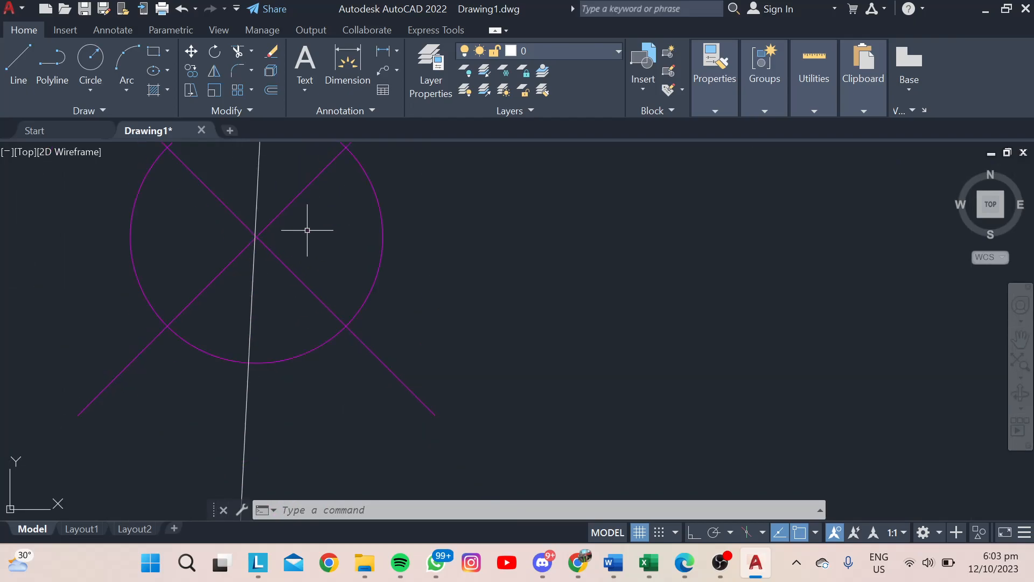
pyautogui.scroll(1, 271, 237)
pyautogui.moveTo(271, 237); pyautogui.dragTo(306, 181, button='middle')
pyautogui.scroll(-2, 341, 218)
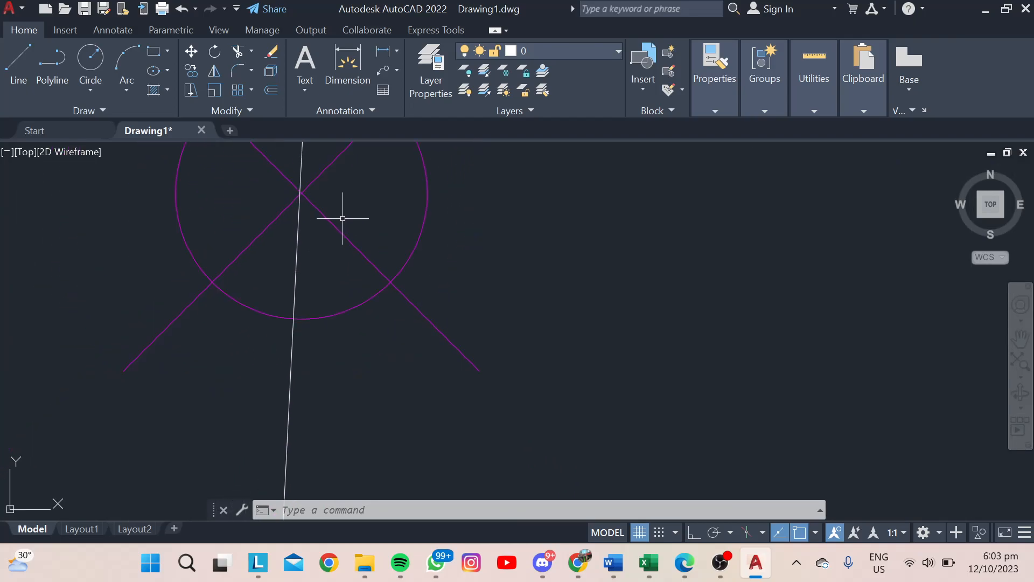
pyautogui.scroll(2, 323, 227)
pyautogui.scroll(-2, 374, 212)
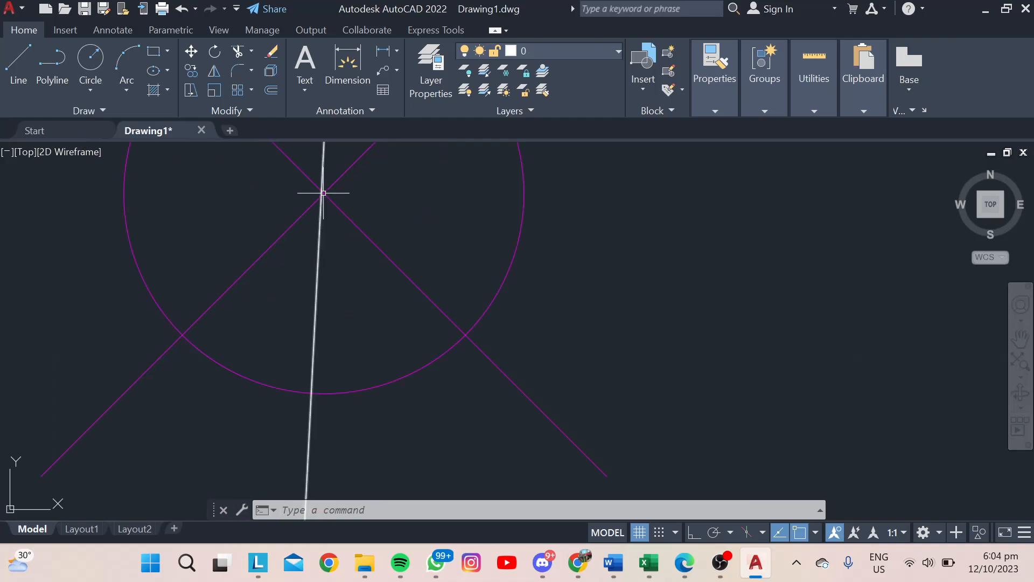
# Follow the sloped line down the initial series, comparing it with each data point's centre.
pyautogui.scroll(-5, 323, 193)
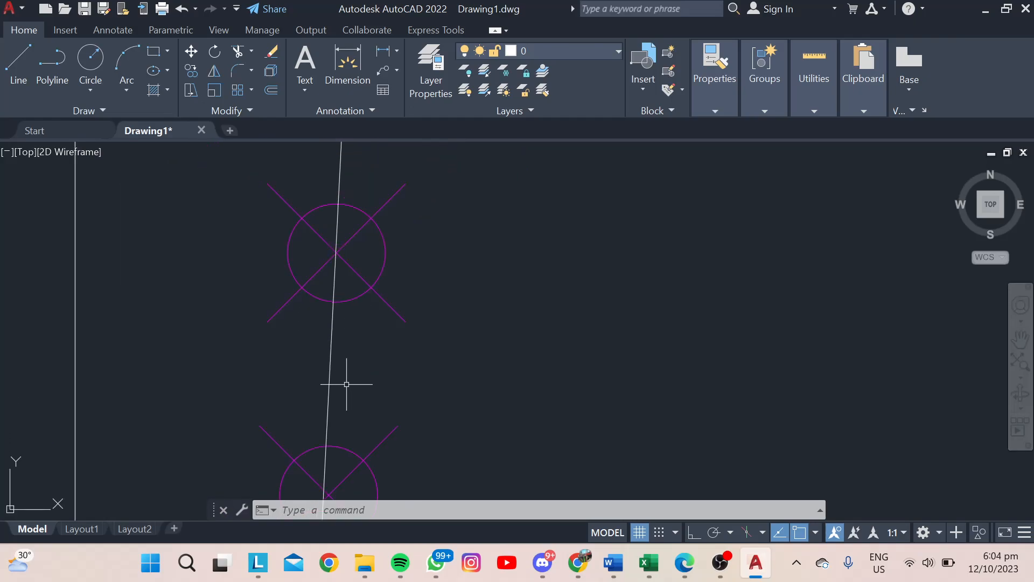
pyautogui.scroll(-1, 346, 384)
pyautogui.scroll(2, 352, 297)
pyautogui.moveTo(341, 394); pyautogui.dragTo(341, 291, button='middle')
pyautogui.moveTo(341, 467); pyautogui.dragTo(341, 290, button='middle')
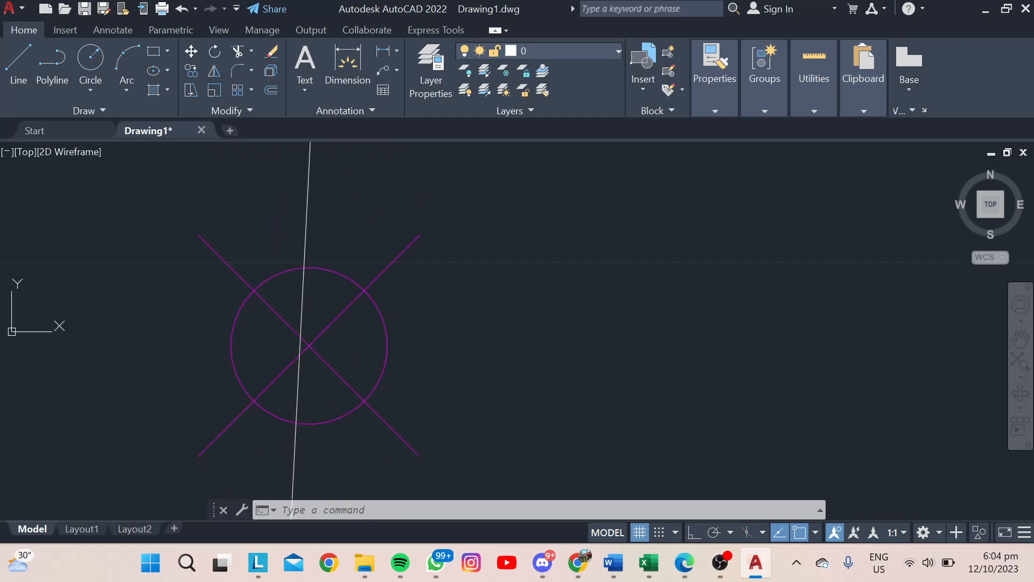
pyautogui.moveTo(323, 392); pyautogui.dragTo(321, 218, button='middle')
pyautogui.moveTo(316, 409); pyautogui.dragTo(314, 182, button='middle')
pyautogui.moveTo(348, 454); pyautogui.dragTo(351, 268, button='middle')
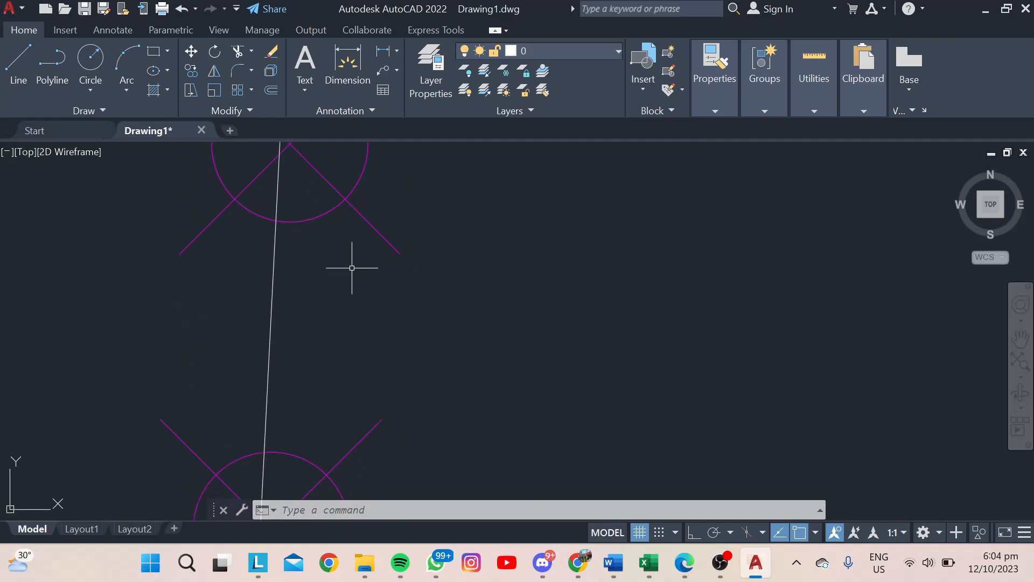
pyautogui.moveTo(344, 401); pyautogui.dragTo(338, 176, button='middle')
pyautogui.scroll(1, 319, 347)
pyautogui.moveTo(318, 347); pyautogui.dragTo(301, 190, button='middle')
pyautogui.scroll(-1, 299, 186)
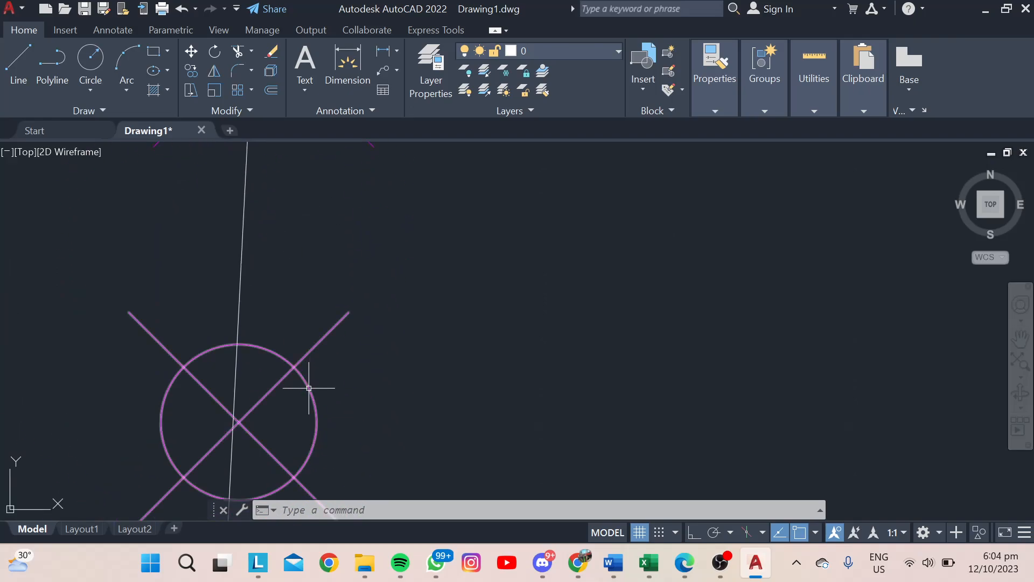
pyautogui.moveTo(302, 428); pyautogui.dragTo(298, 188, button='middle')
pyautogui.moveTo(290, 368); pyautogui.dragTo(299, 140, button='middle')
pyautogui.scroll(-1, 282, 374)
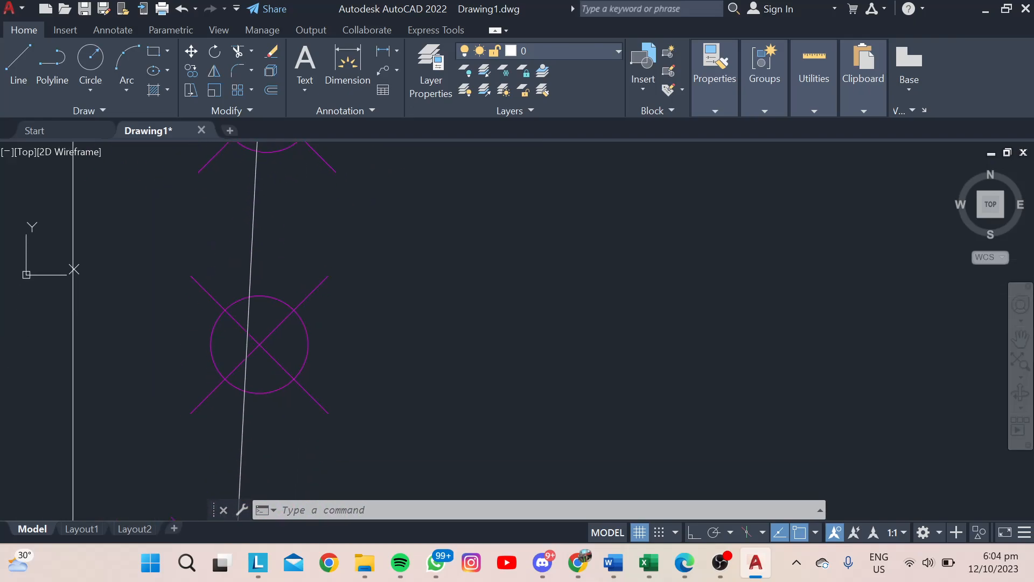
pyautogui.moveTo(279, 410); pyautogui.dragTo(277, 273, button='middle')
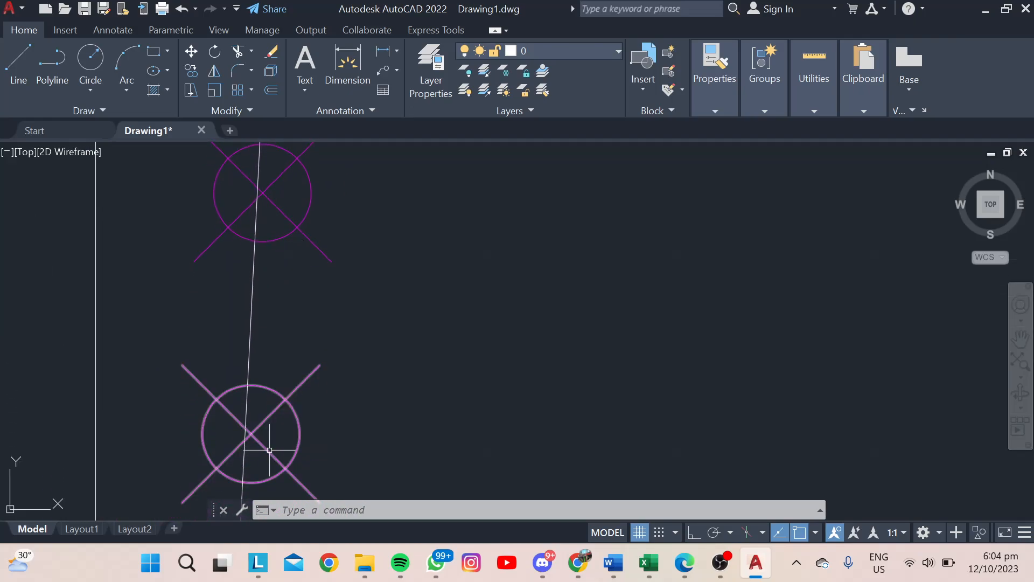
pyautogui.moveTo(269, 450); pyautogui.dragTo(273, 208, button='middle')
pyautogui.moveTo(242, 461); pyautogui.dragTo(245, 241, button='middle')
pyautogui.moveTo(231, 439); pyautogui.dragTo(222, 277, button='middle')
# Change the colour of the lower data point whose centre lies on the sloped line to yellow, then clear the selection.
pyautogui.scroll(1, 208, 378)
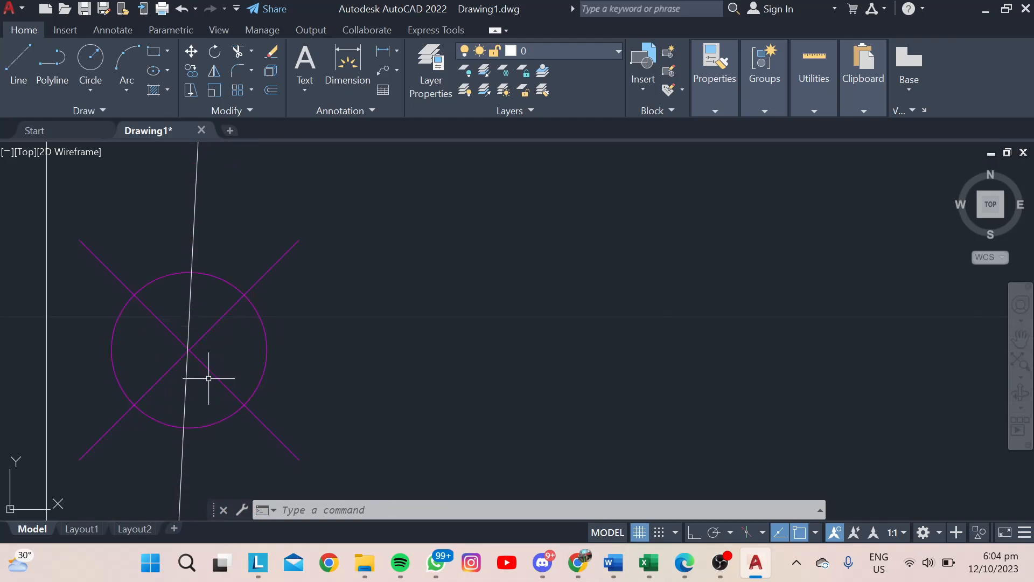
pyautogui.scroll(4, 209, 378)
pyautogui.scroll(-2, 185, 324)
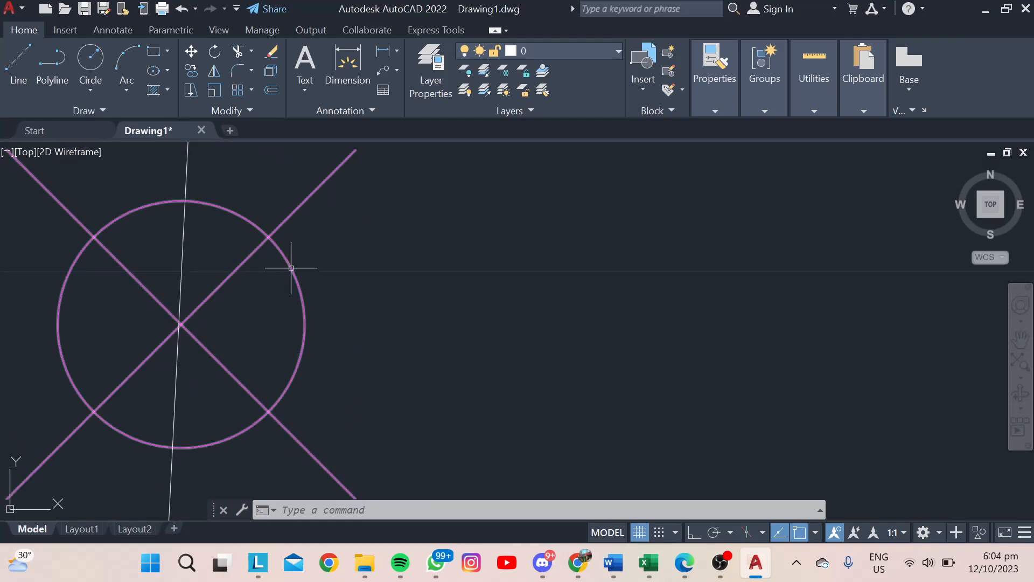
pyautogui.scroll(-3, 340, 289)
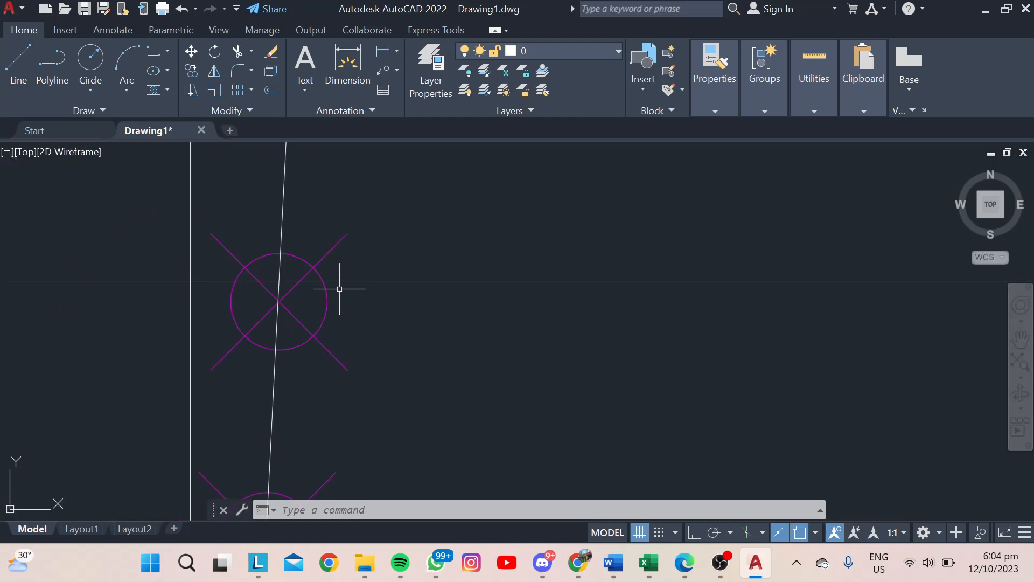
pyautogui.scroll(-2, 329, 291)
pyautogui.click(320, 290)
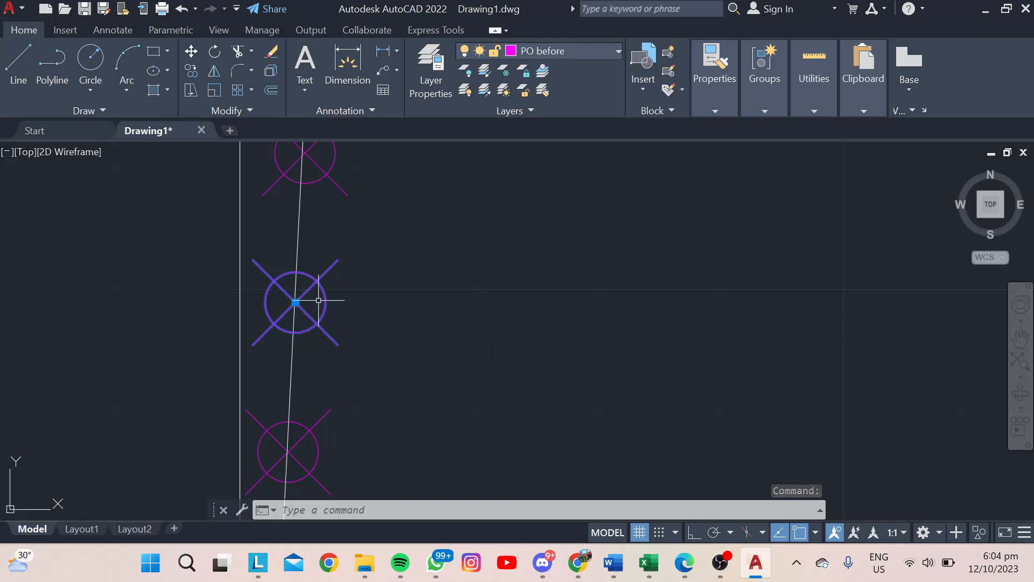
pyautogui.moveTo(704, 70)
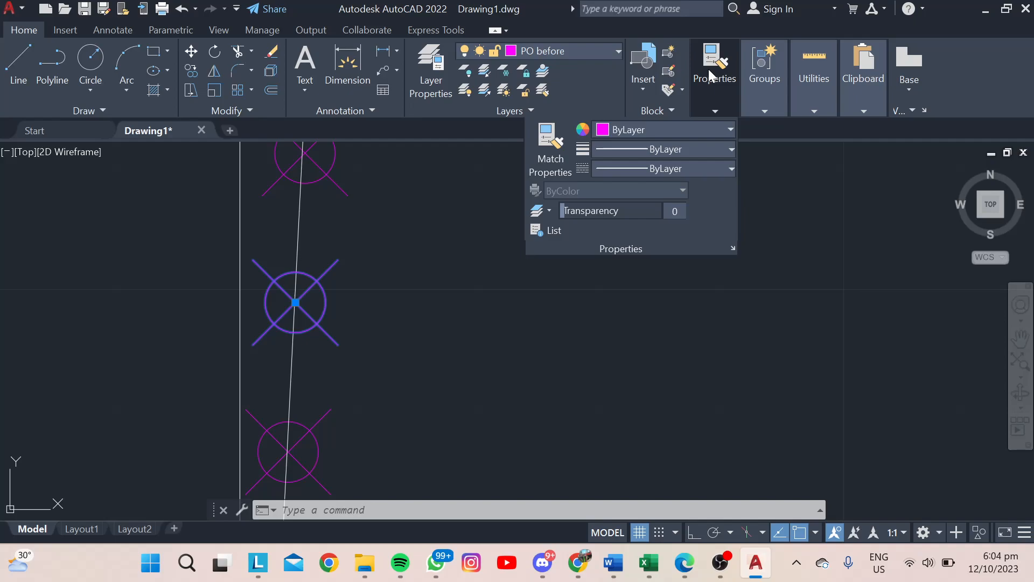
pyautogui.click(694, 128)
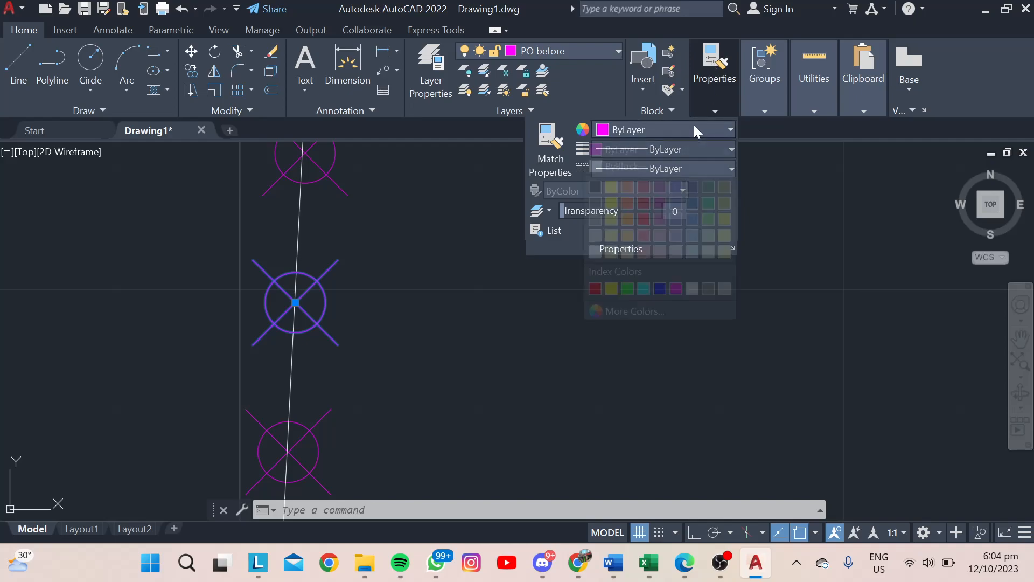
pyautogui.click(611, 291)
pyautogui.scroll(-4, 320, 362)
pyautogui.scroll(5, 319, 363)
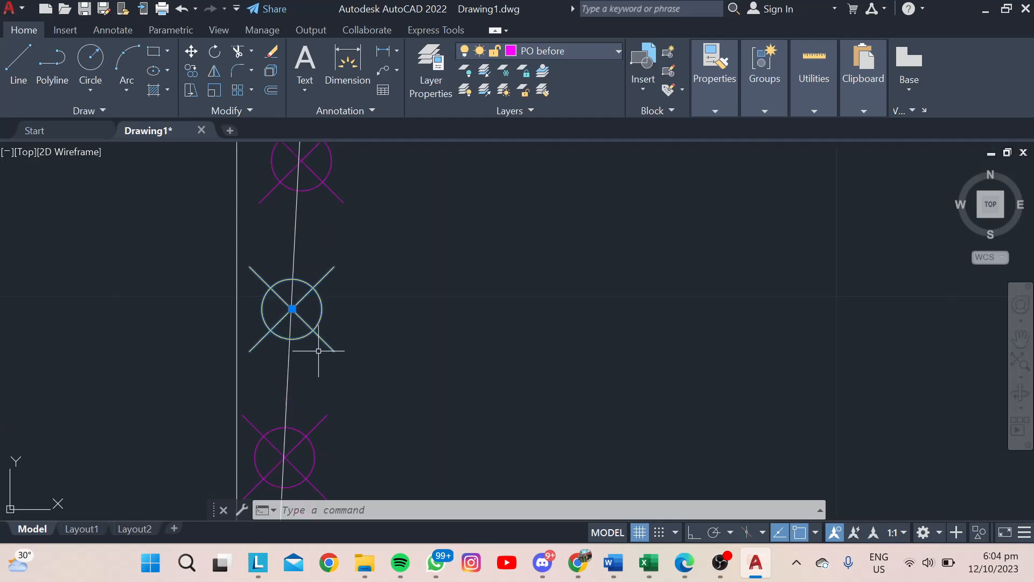
pyautogui.click(372, 263)
pyautogui.press('Escape')
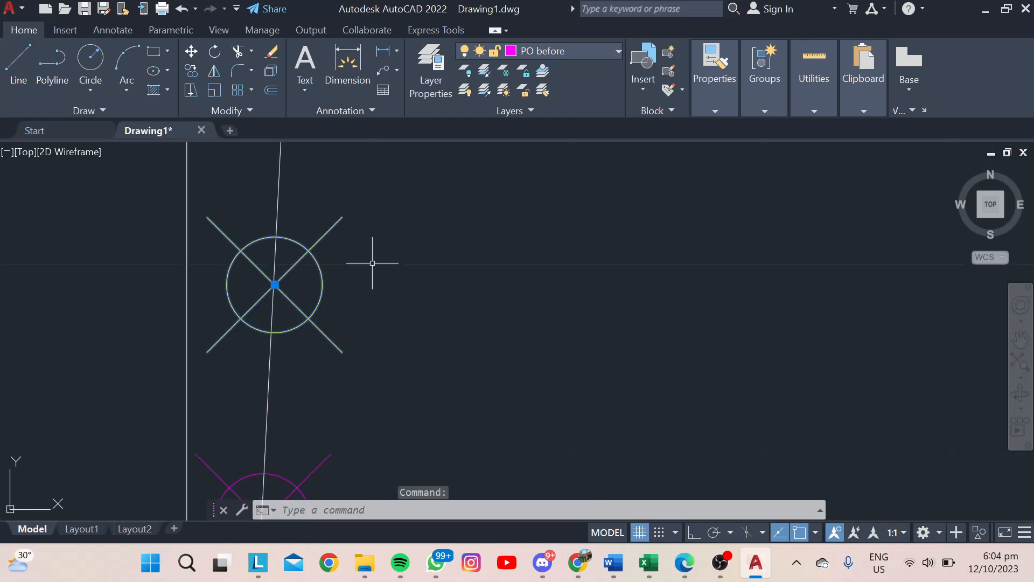
pyautogui.press('Escape')
pyautogui.scroll(-6, 404, 253)
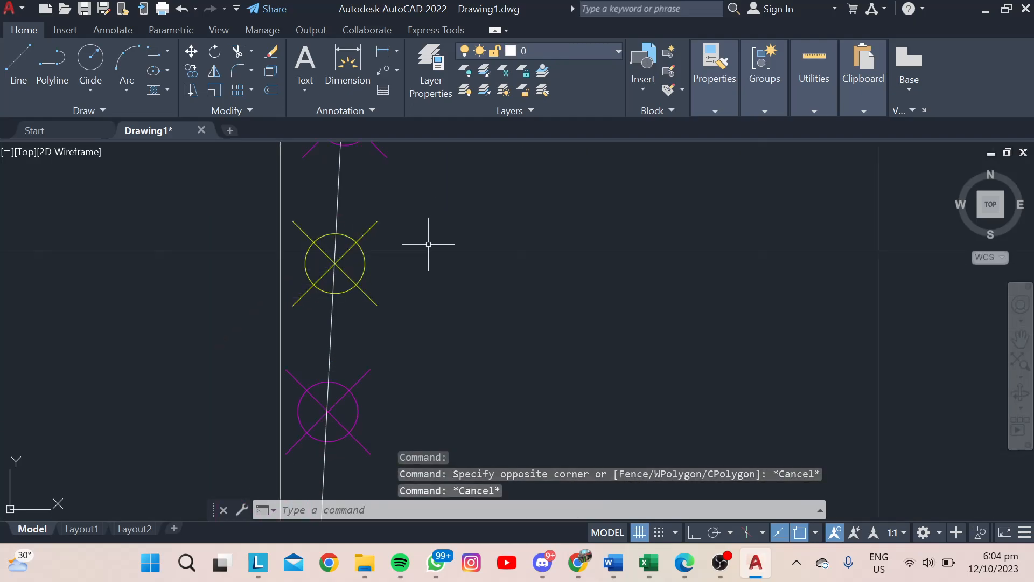
# Compare the sloped line with each data point's centre from the upper yellow point down to the points below the lower yellow one.
pyautogui.scroll(-2, 379, 358)
pyautogui.moveTo(377, 248); pyautogui.dragTo(369, 357, button='middle')
pyautogui.scroll(4, 367, 225)
pyautogui.moveTo(367, 225); pyautogui.dragTo(408, 207, button='middle')
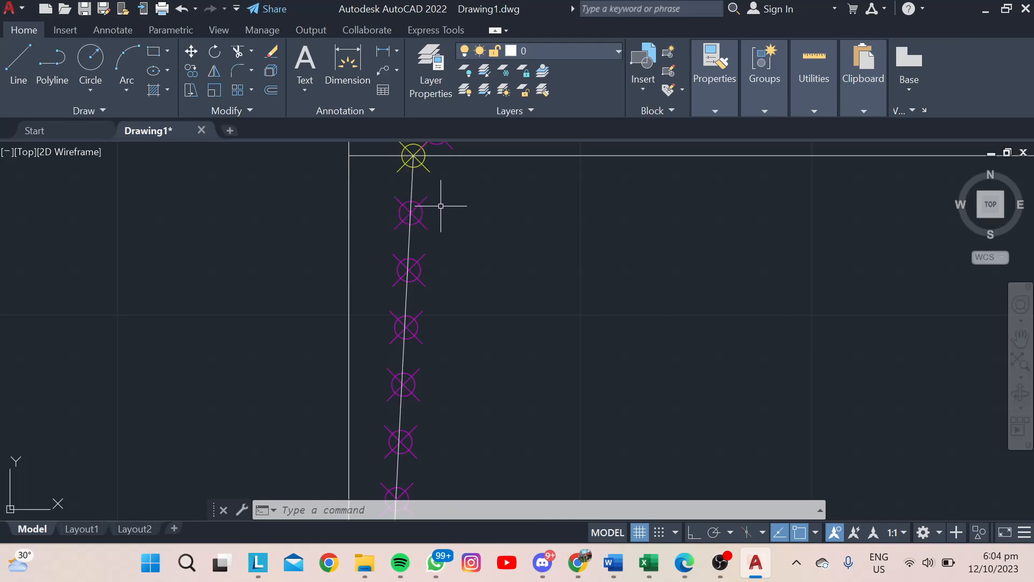
pyautogui.moveTo(430, 219); pyautogui.dragTo(437, 280, button='middle')
pyautogui.scroll(1, 438, 279)
pyautogui.moveTo(416, 409); pyautogui.dragTo(416, 270, button='middle')
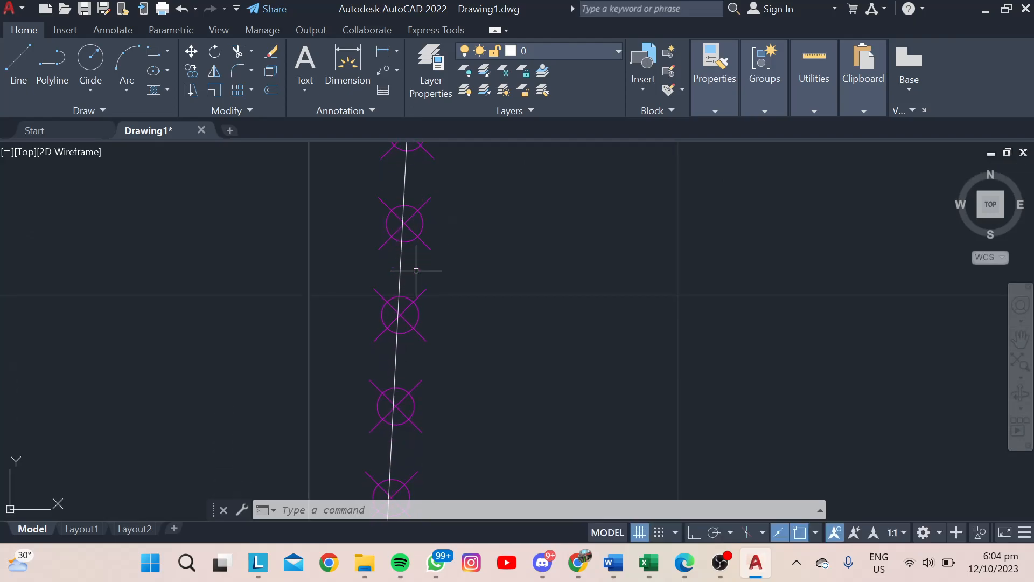
pyautogui.moveTo(413, 324); pyautogui.dragTo(410, 226, button='middle')
pyautogui.moveTo(409, 341); pyautogui.dragTo(404, 241, button='middle')
pyautogui.moveTo(404, 312)
pyautogui.mouseDown(button='middle')
pyautogui.moveTo(404, 206)
pyautogui.moveTo(399, 284)
pyautogui.moveTo(386, 286)
pyautogui.moveTo(393, 311)
pyautogui.moveTo(395, 231)
pyautogui.moveTo(393, 321)
pyautogui.moveTo(397, 169)
pyautogui.moveTo(402, 182)
pyautogui.moveTo(416, 105)
pyautogui.mouseUp(button='middle')
pyautogui.scroll(2, 392, 269)
pyautogui.moveTo(396, 334); pyautogui.dragTo(394, 206, button='middle')
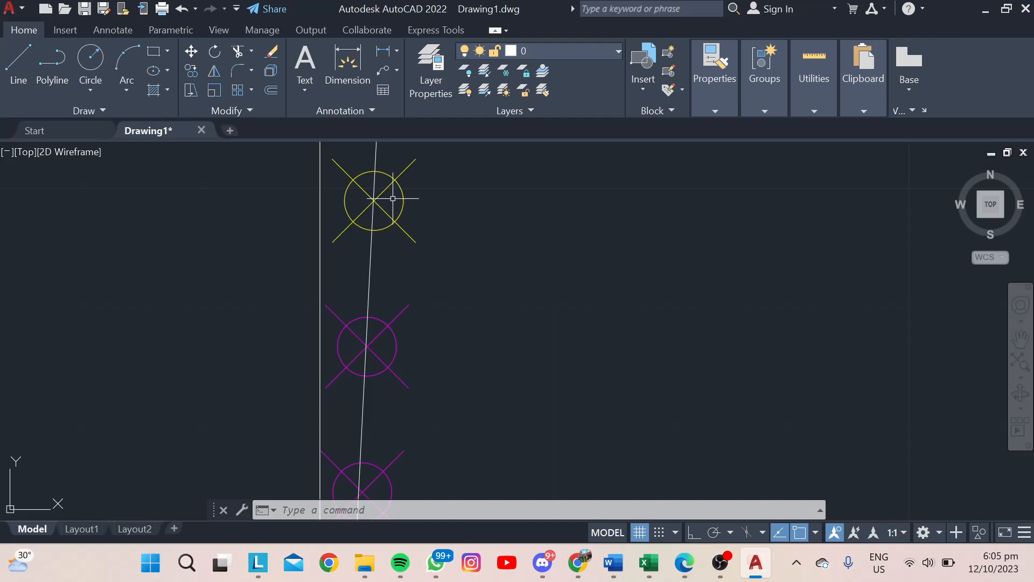
pyautogui.moveTo(393, 200); pyautogui.dragTo(392, 187, button='middle')
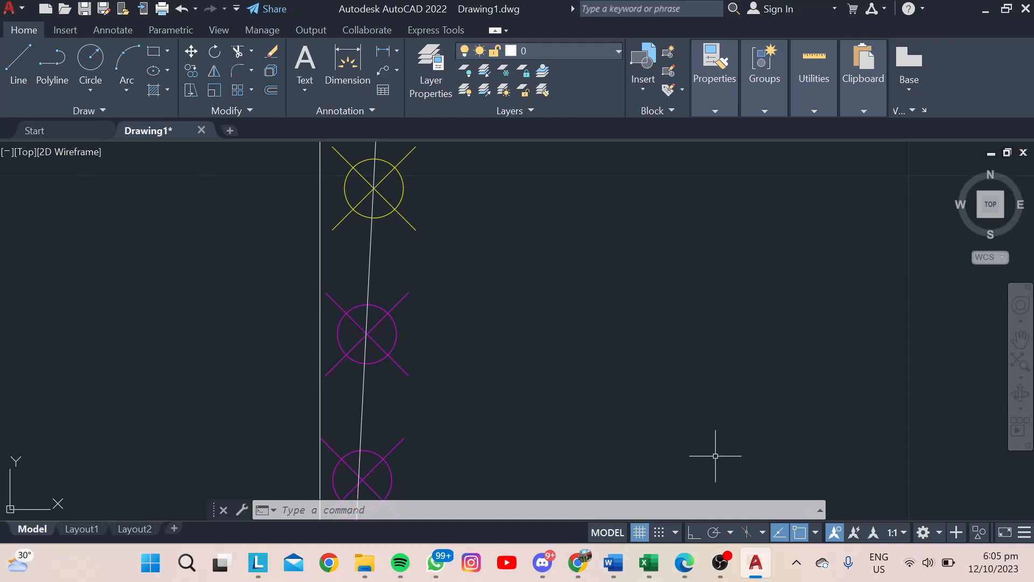
# Switch to the steel bar testing workbook in Excel and locate the *2 marker in column M of the Tensile Test sheet.
pyautogui.click(650, 564)
pyautogui.moveTo(577, 516)
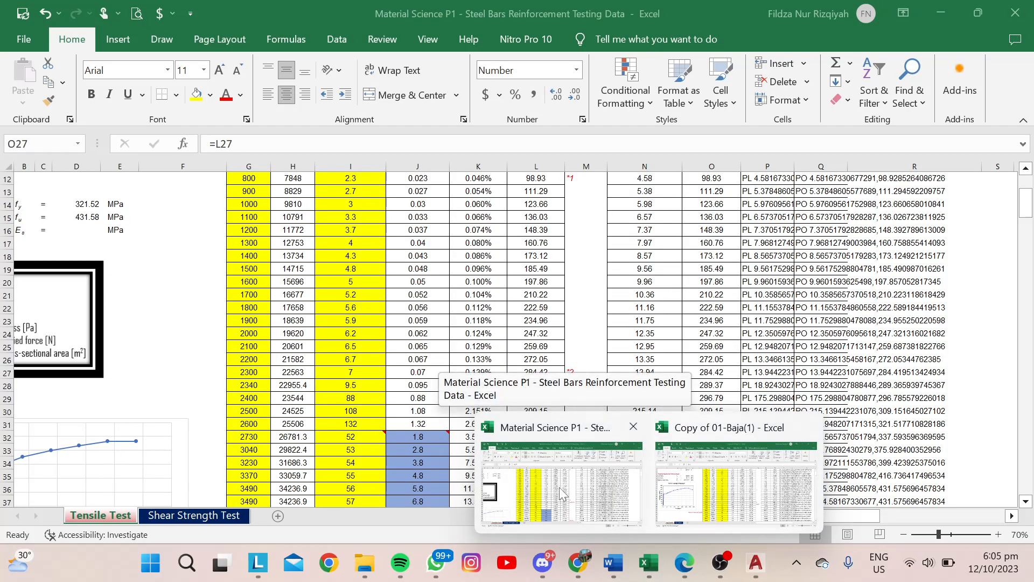
pyautogui.click(594, 497)
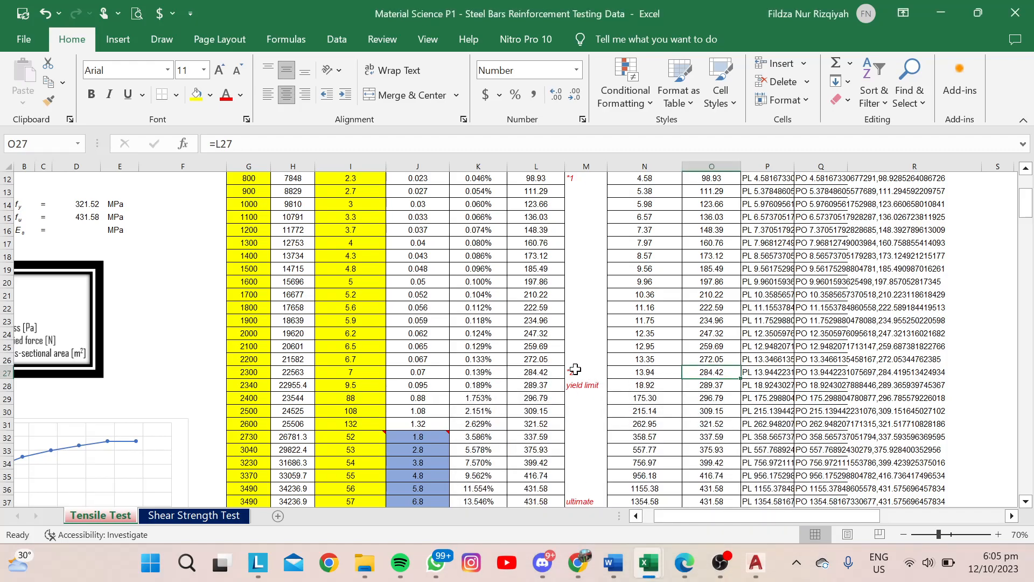
pyautogui.scroll(1, 580, 371)
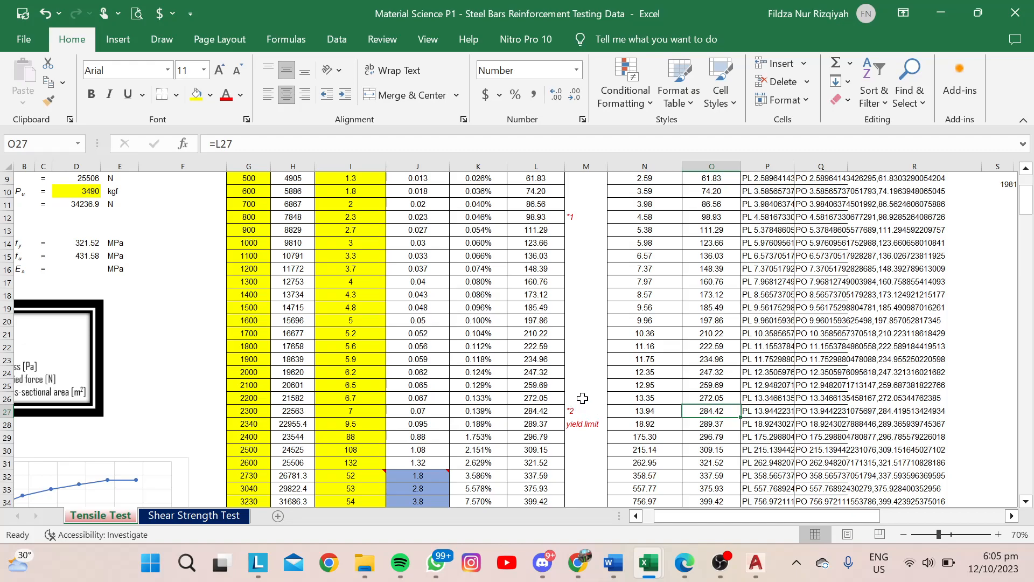
pyautogui.click(585, 399)
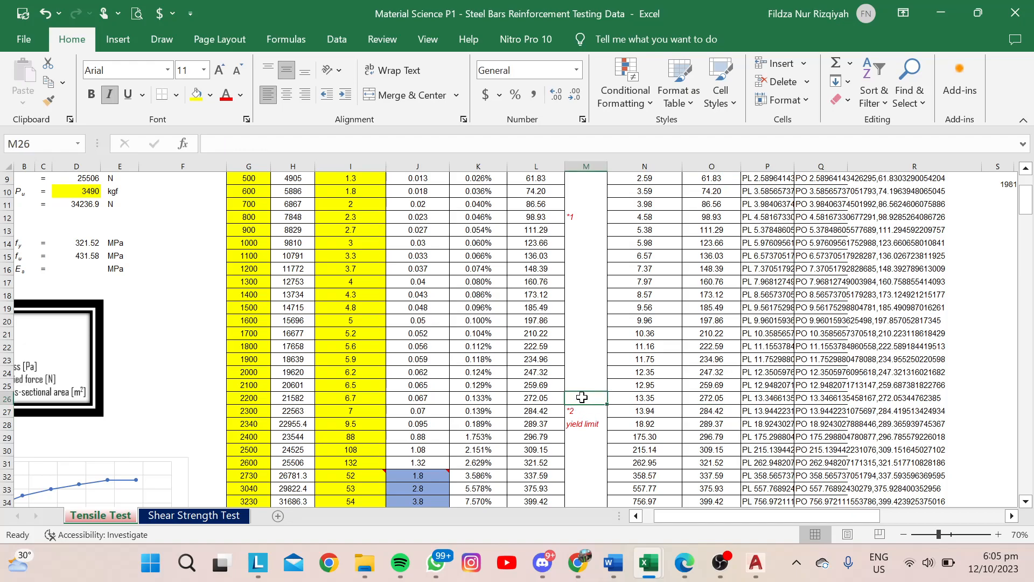
pyautogui.click(579, 411)
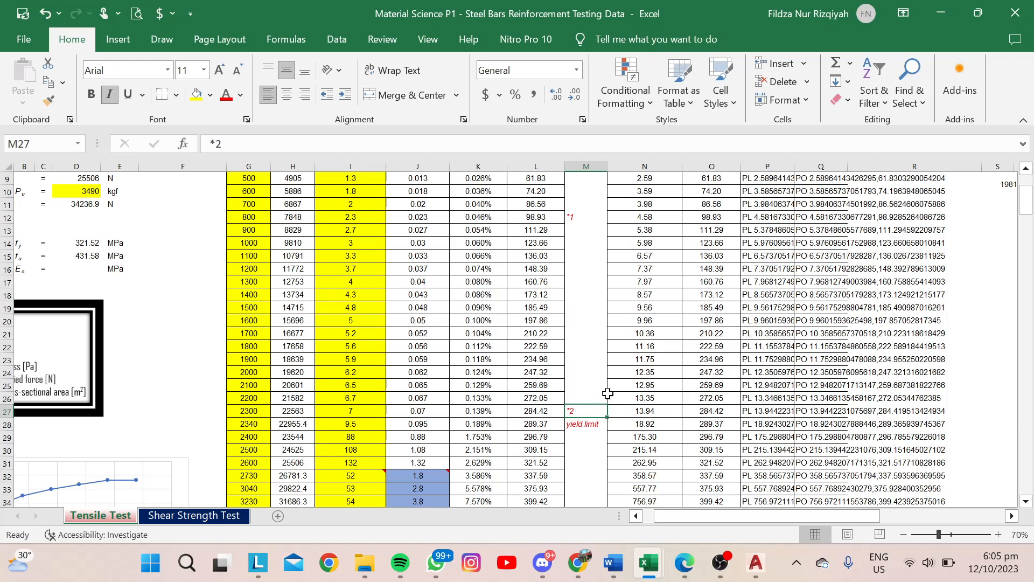
# Trace the readings row by row in column M, from just above the *2 marker up to the *1 marker.
pyautogui.click(581, 398)
pyautogui.click(578, 385)
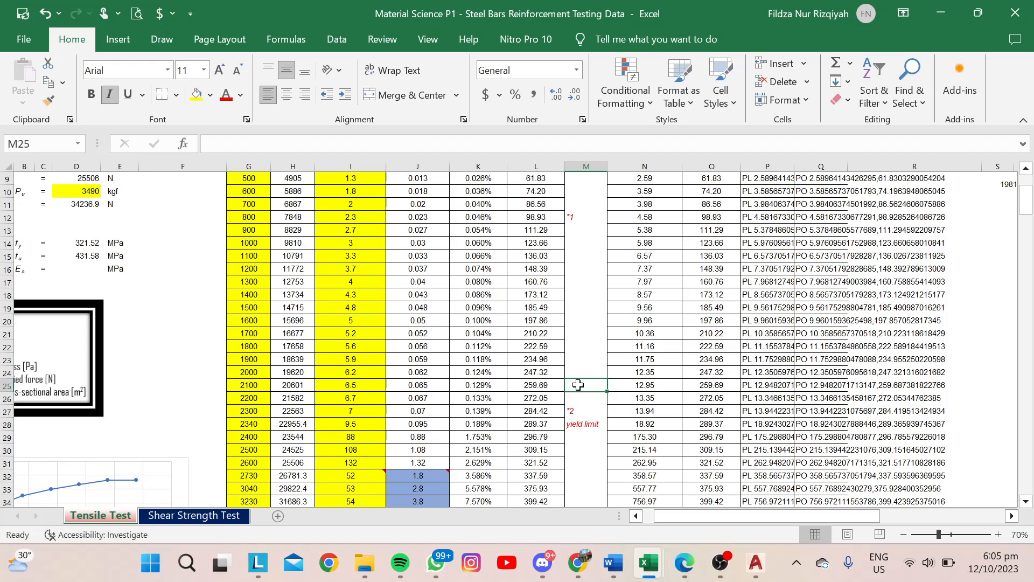
pyautogui.click(575, 374)
pyautogui.click(574, 359)
pyautogui.click(574, 346)
pyautogui.click(573, 334)
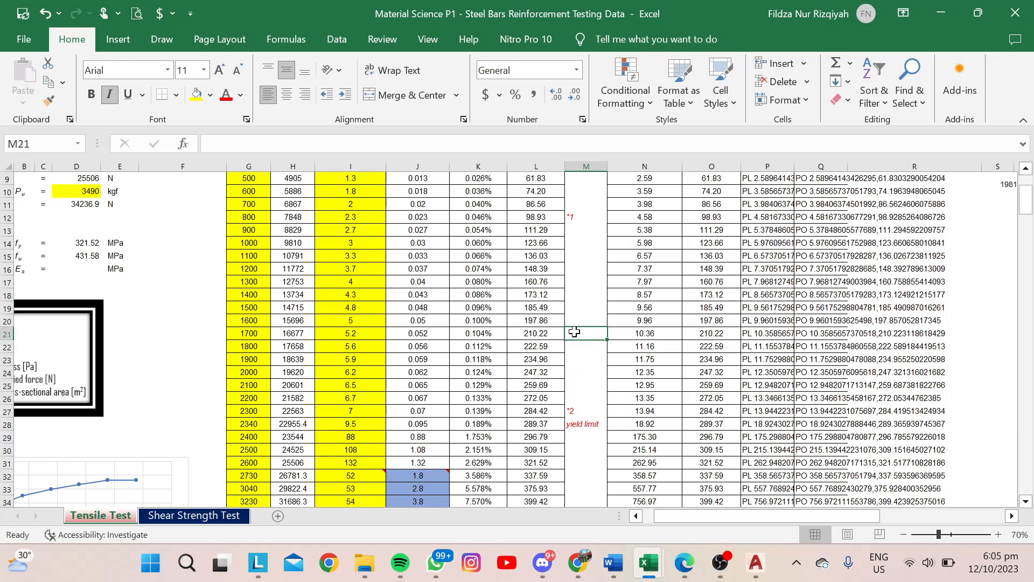
pyautogui.click(573, 319)
pyautogui.click(573, 307)
pyautogui.click(572, 293)
pyautogui.click(572, 280)
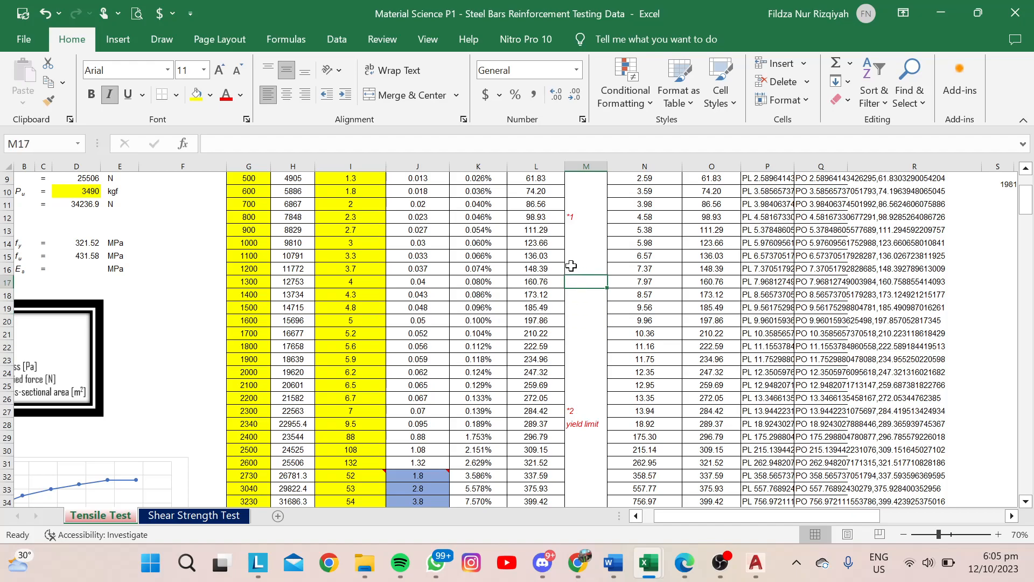
pyautogui.click(571, 268)
pyautogui.click(570, 252)
pyautogui.click(571, 243)
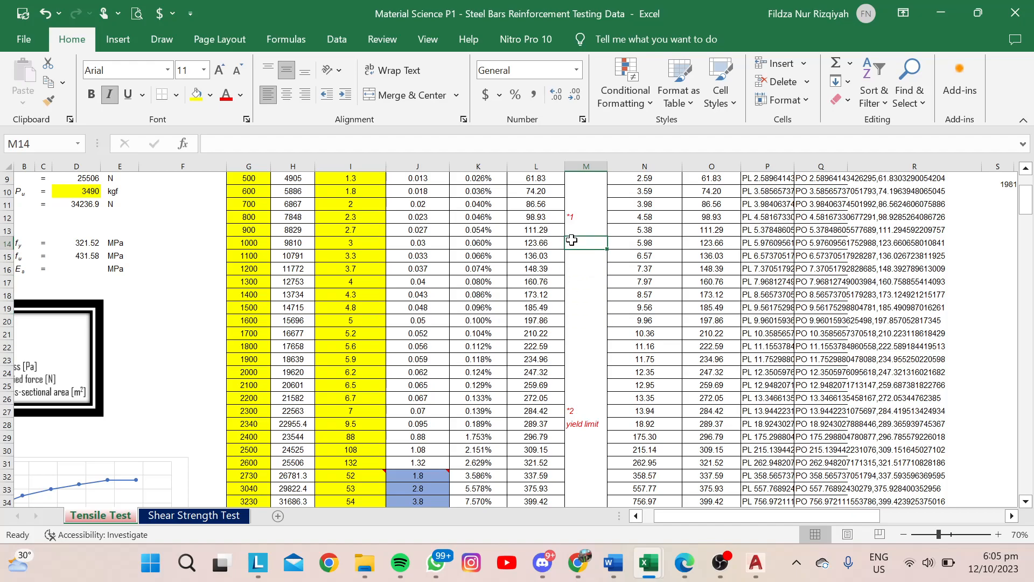
pyautogui.moveTo(581, 403); pyautogui.dragTo(577, 219)
# Re-enter the marker *1 in cell M12 beside the 98.93 stress value and select that cell.
pyautogui.click(577, 218)
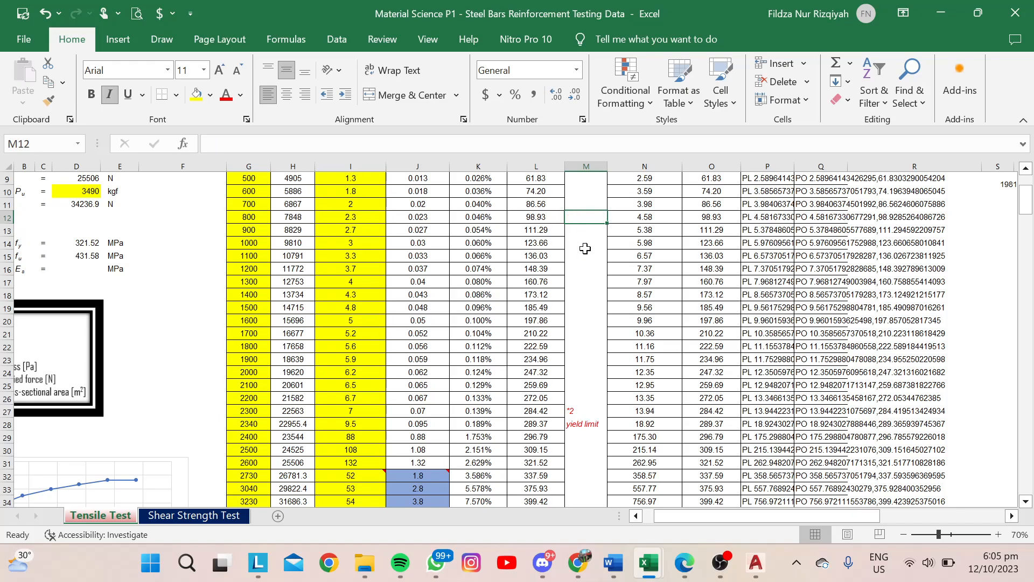
pyautogui.write('*')
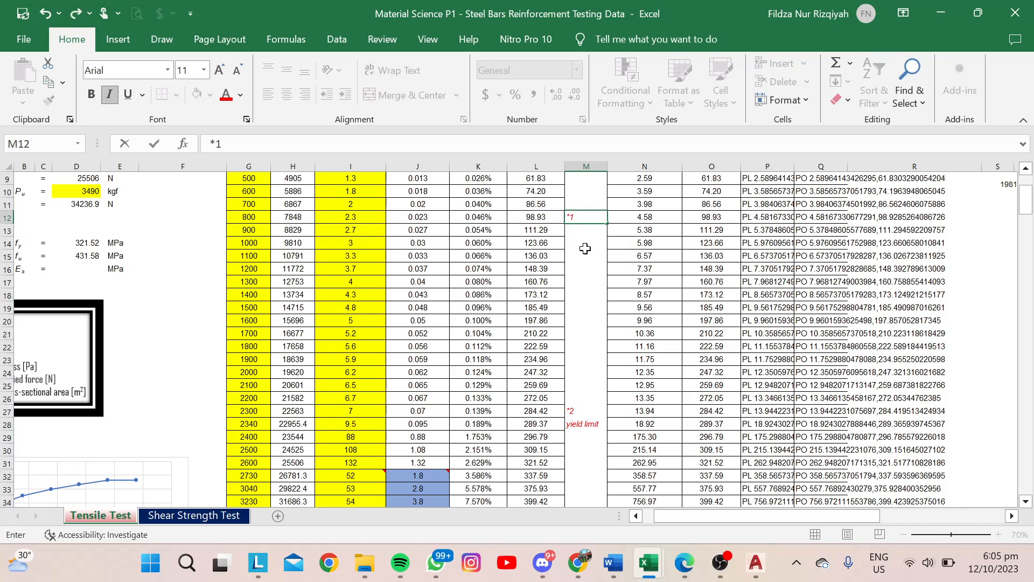
pyautogui.press('Return')
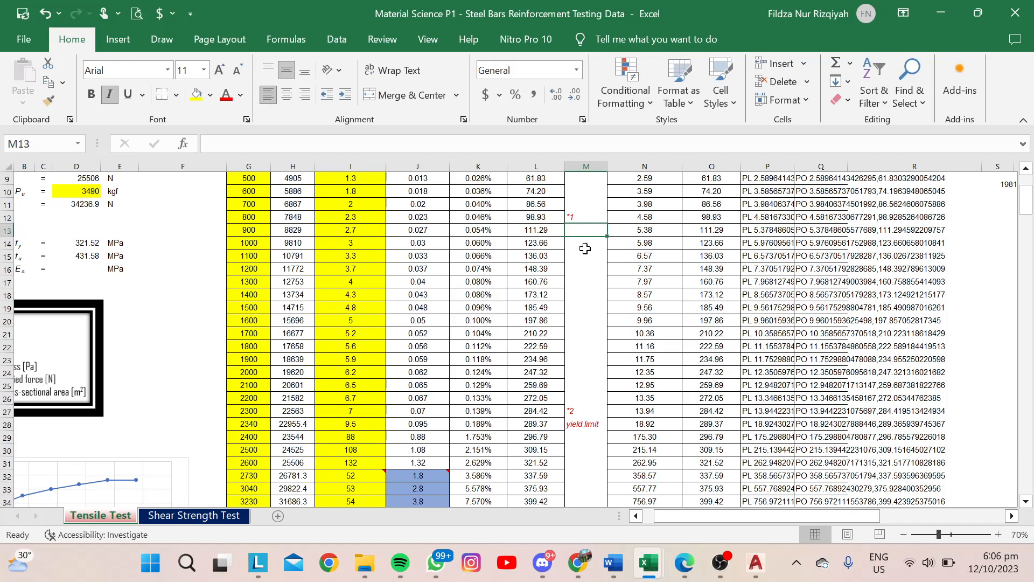
pyautogui.click(584, 218)
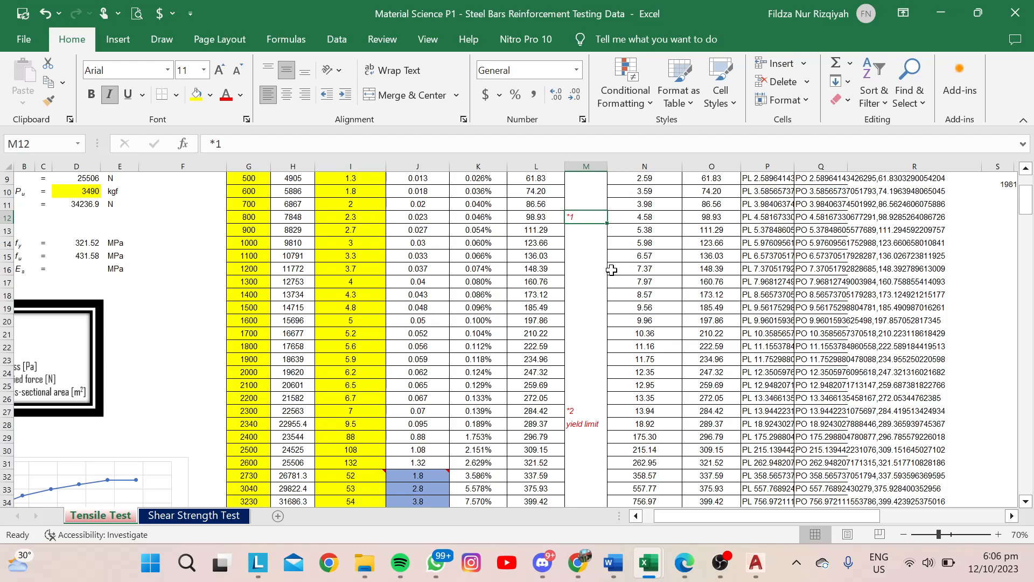
# Switch to AutoCAD and delete the horizontal line through the upper yellow point together with the sloped line along the initial series.
pyautogui.click(756, 563)
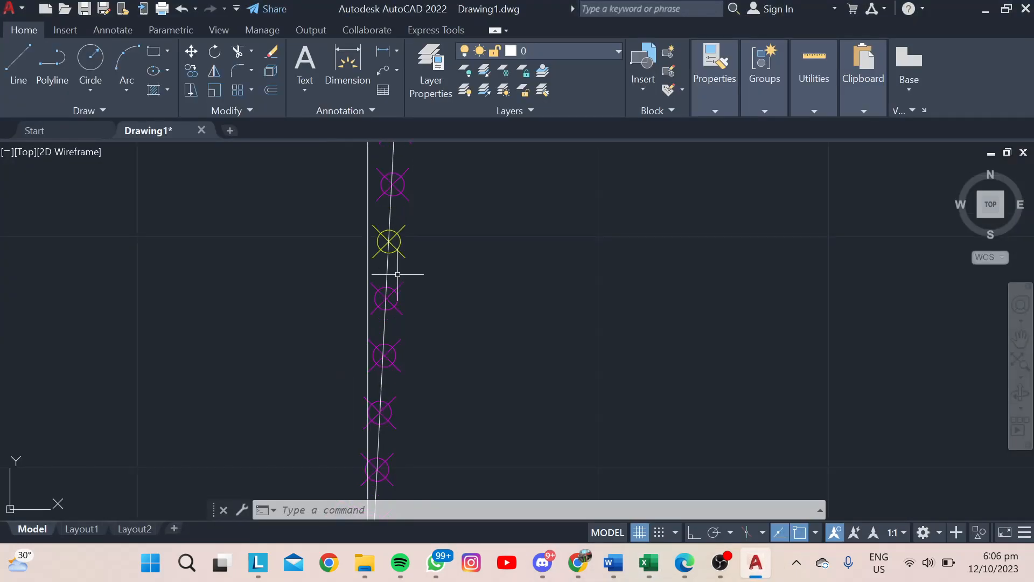
pyautogui.scroll(-5, 398, 274)
pyautogui.moveTo(448, 243); pyautogui.dragTo(408, 372, button='middle')
pyautogui.scroll(1, 409, 266)
pyautogui.click(436, 289)
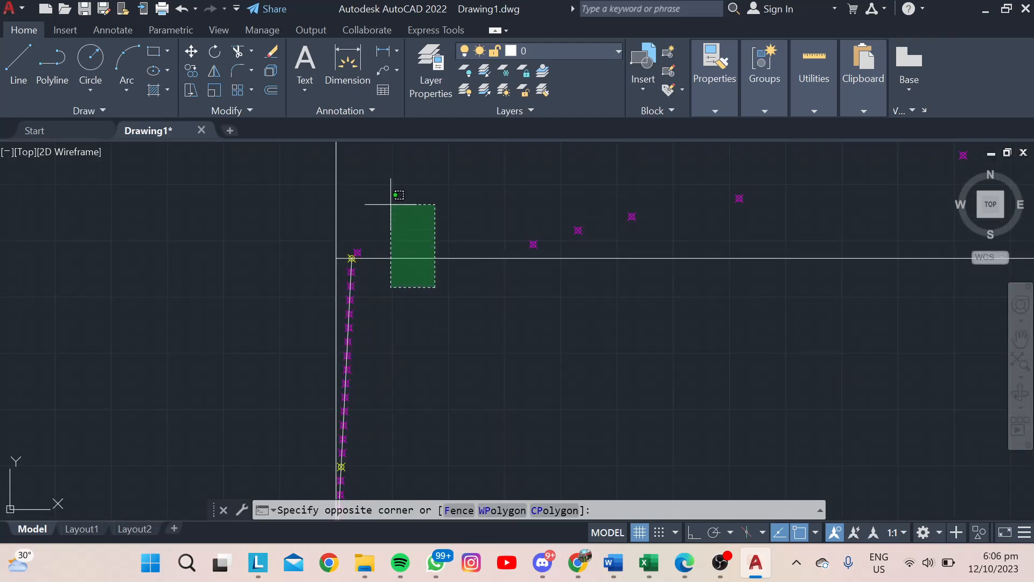
pyautogui.click(395, 204)
pyautogui.scroll(5, 377, 307)
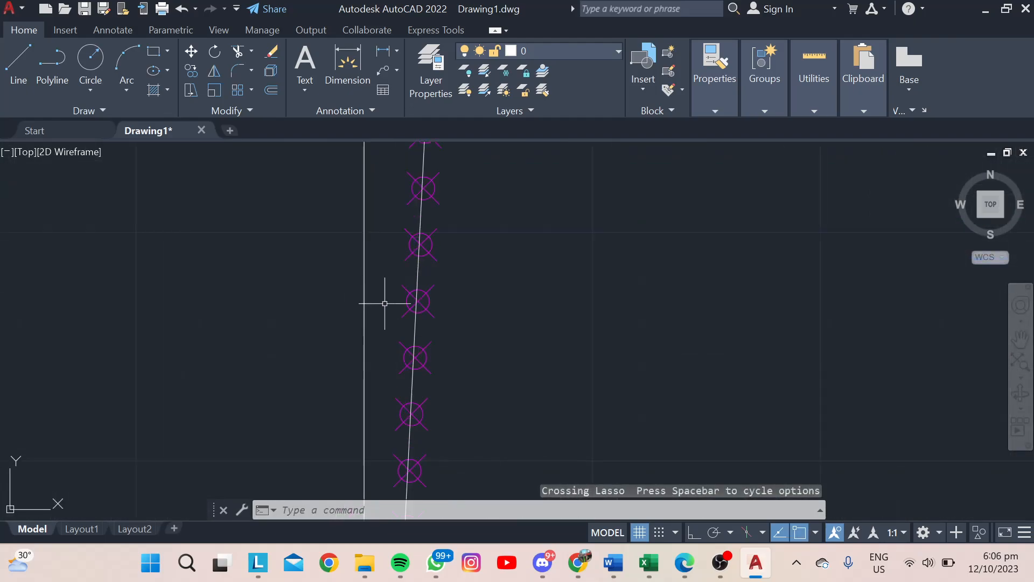
pyautogui.click(421, 276)
pyautogui.press('Delete')
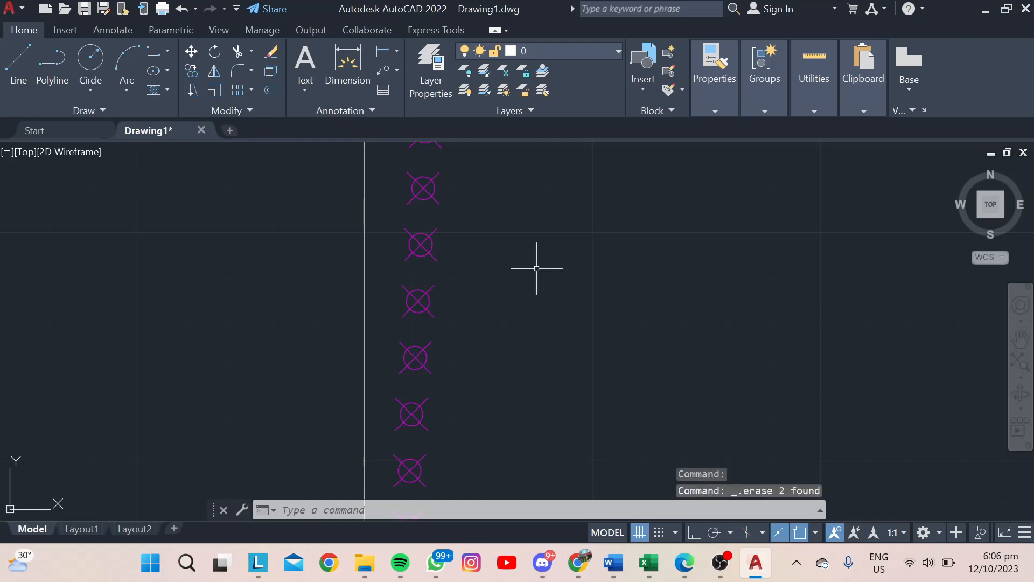
# Examine the two yellow points on the initial series and their position relative to the origin.
pyautogui.scroll(-5, 534, 267)
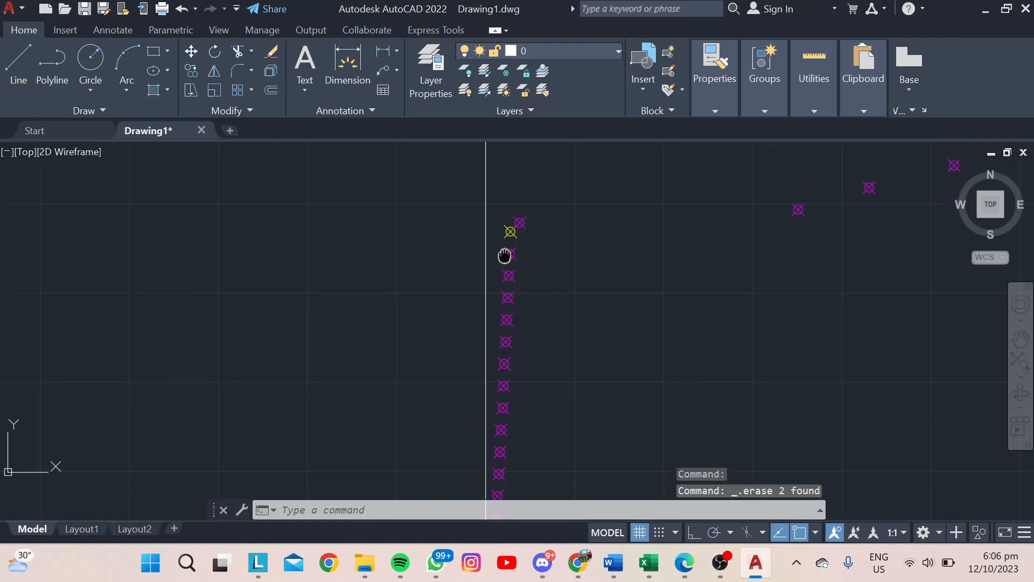
pyautogui.moveTo(484, 271)
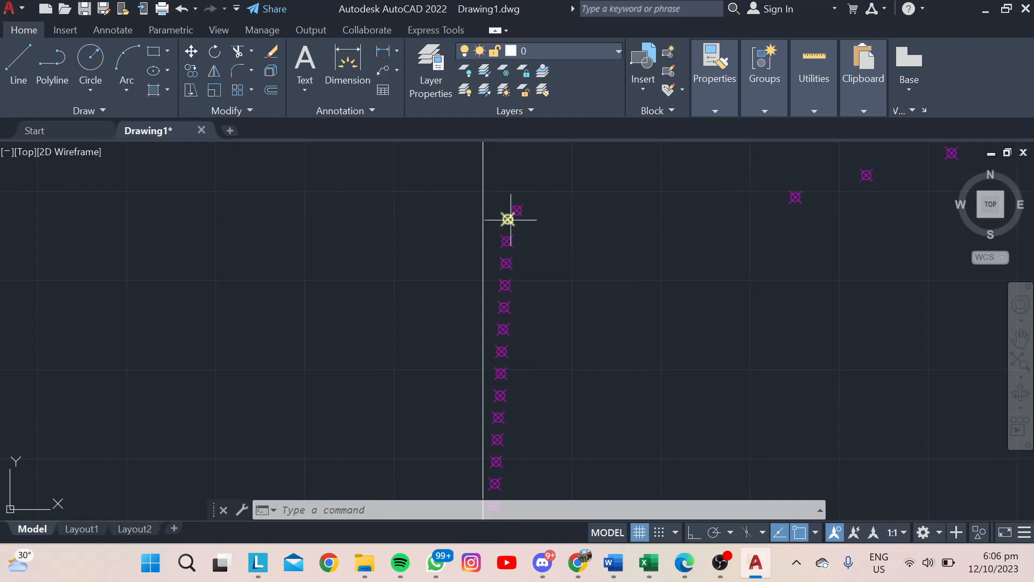
pyautogui.scroll(-2, 500, 317)
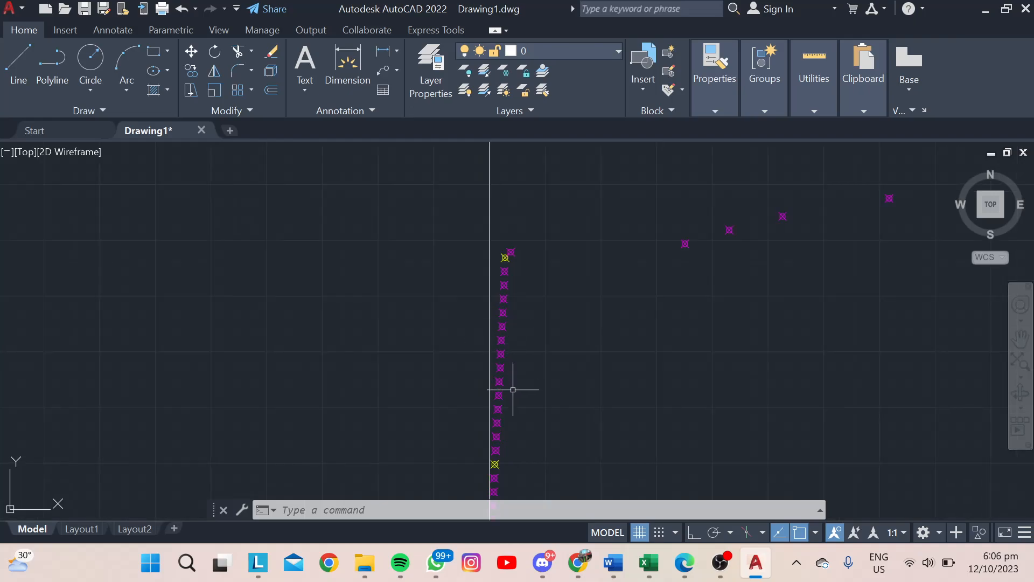
pyautogui.scroll(2, 508, 394)
pyautogui.scroll(2, 479, 402)
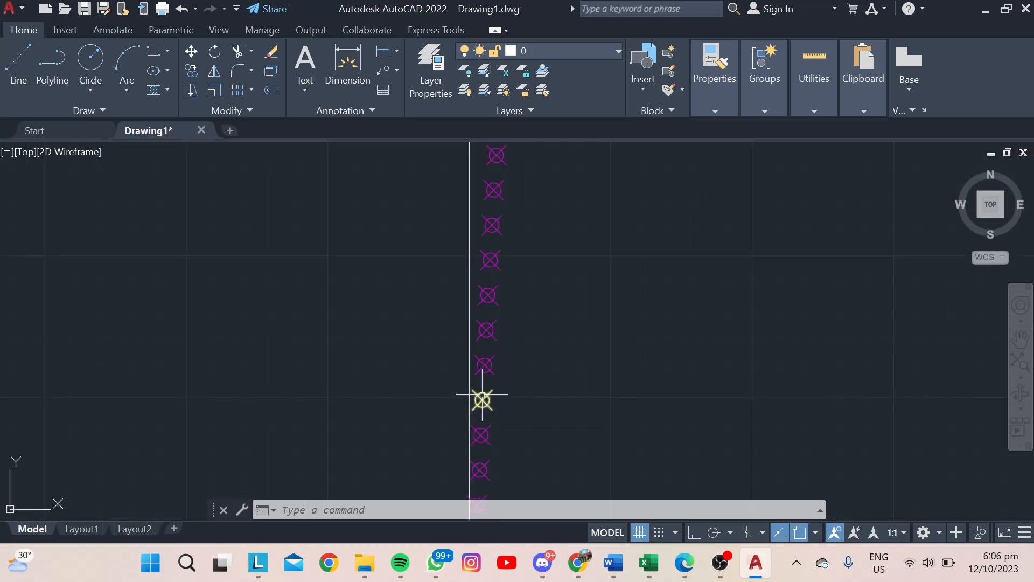
pyautogui.scroll(-4, 482, 399)
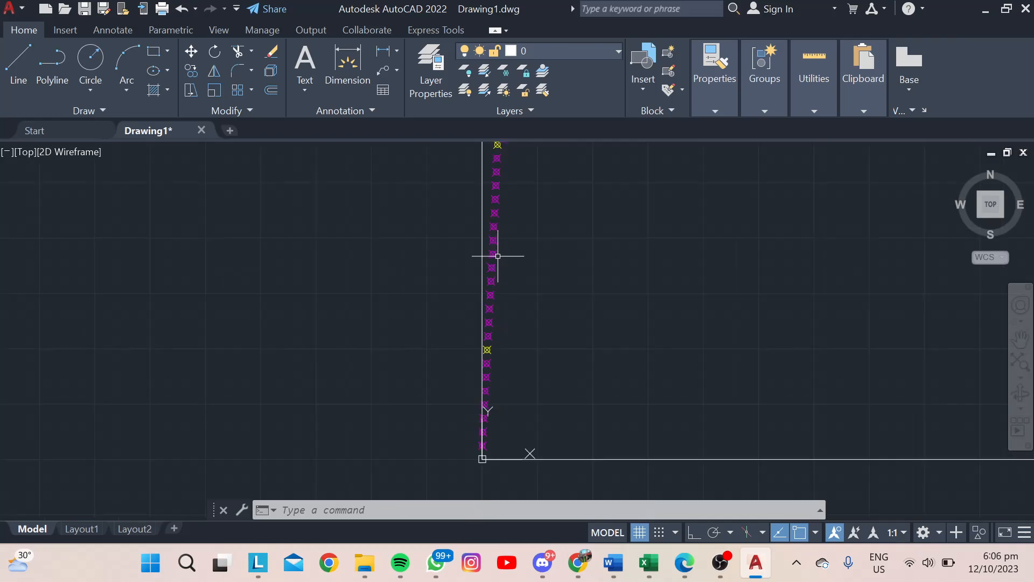
pyautogui.moveTo(496, 166); pyautogui.dragTo(499, 183, button='middle')
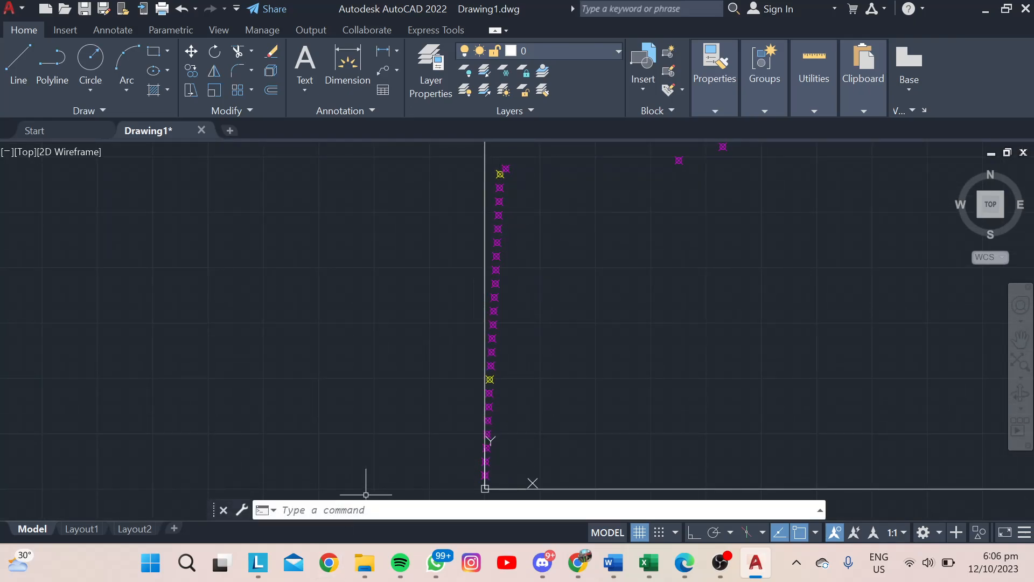
# Draw a straight line from the upper yellow point's centre to the lower yellow point's centre.
pyautogui.click(342, 510)
pyautogui.write('L')
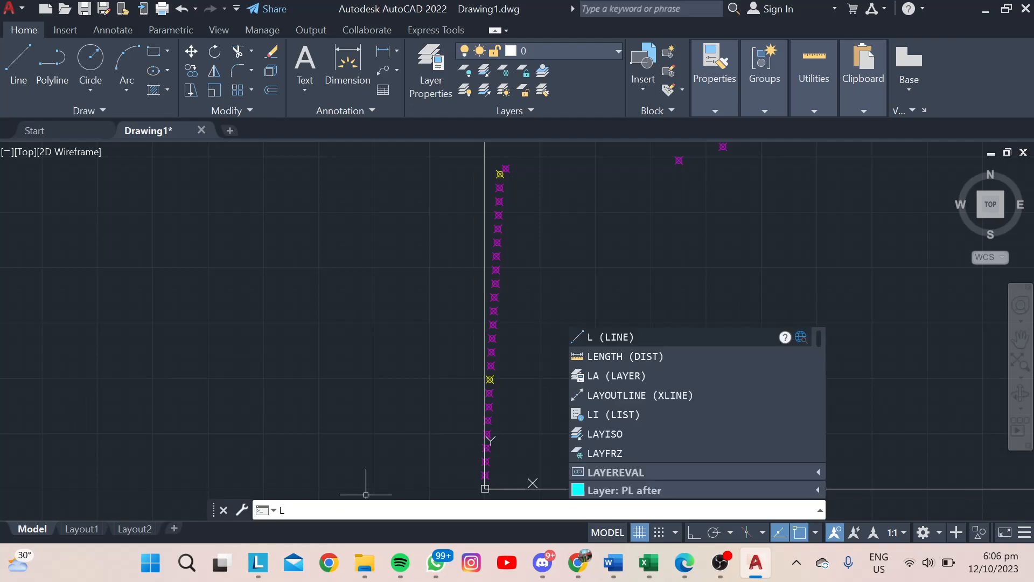
pyautogui.press('Return')
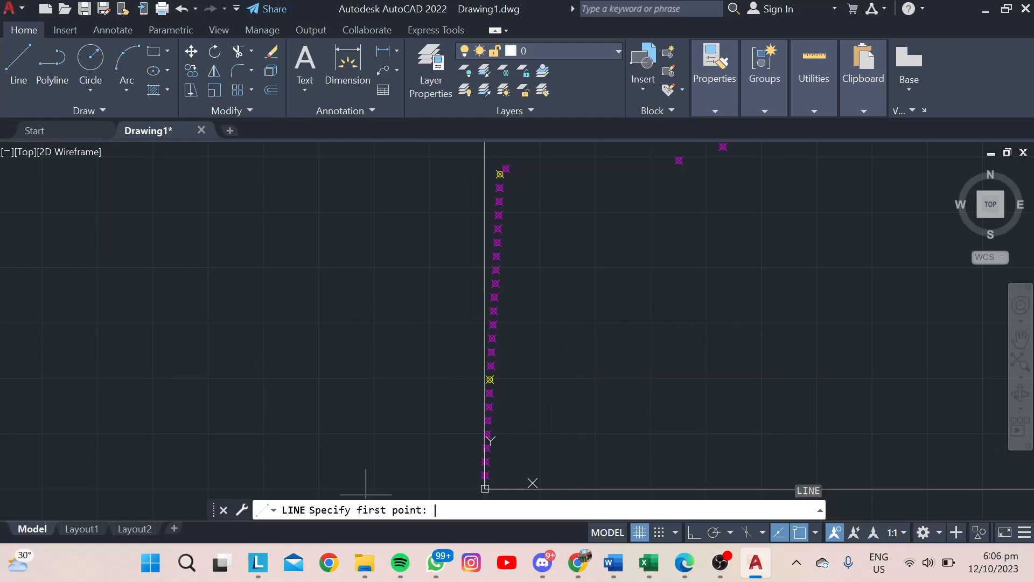
pyautogui.scroll(4, 494, 173)
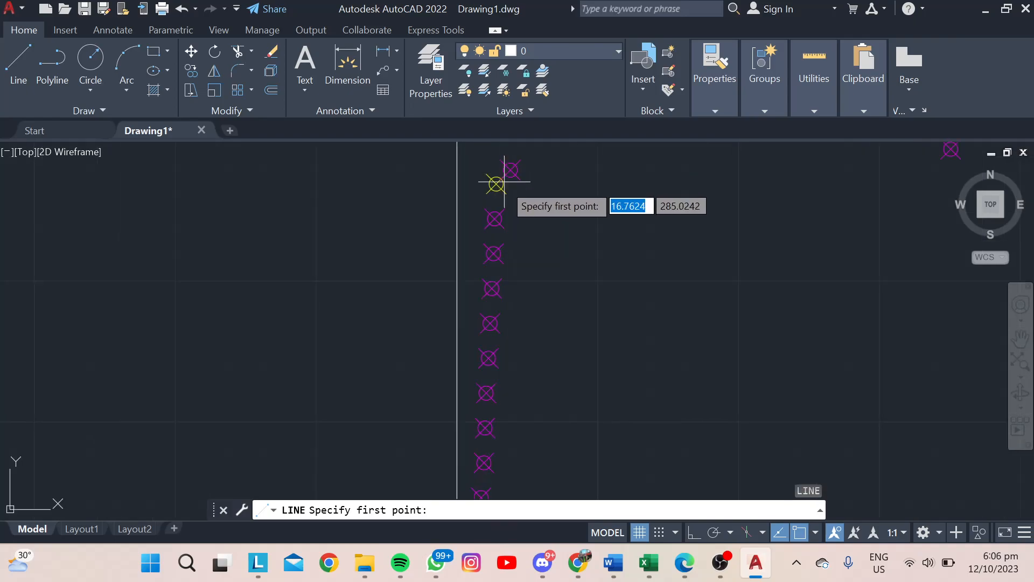
pyautogui.click(496, 184)
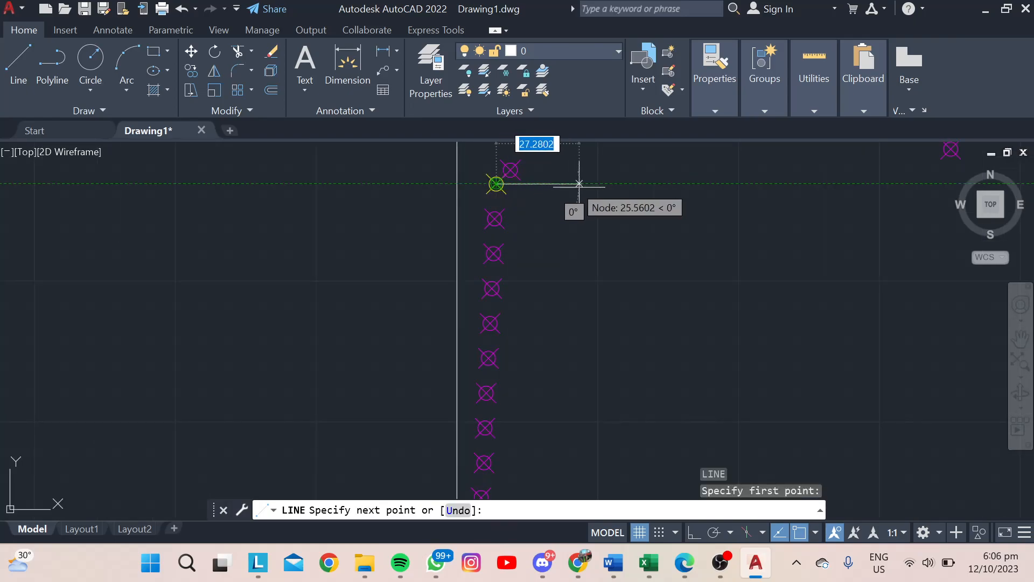
pyautogui.scroll(-1, 549, 323)
pyautogui.moveTo(520, 372); pyautogui.dragTo(513, 244, button='middle')
pyautogui.scroll(4, 492, 429)
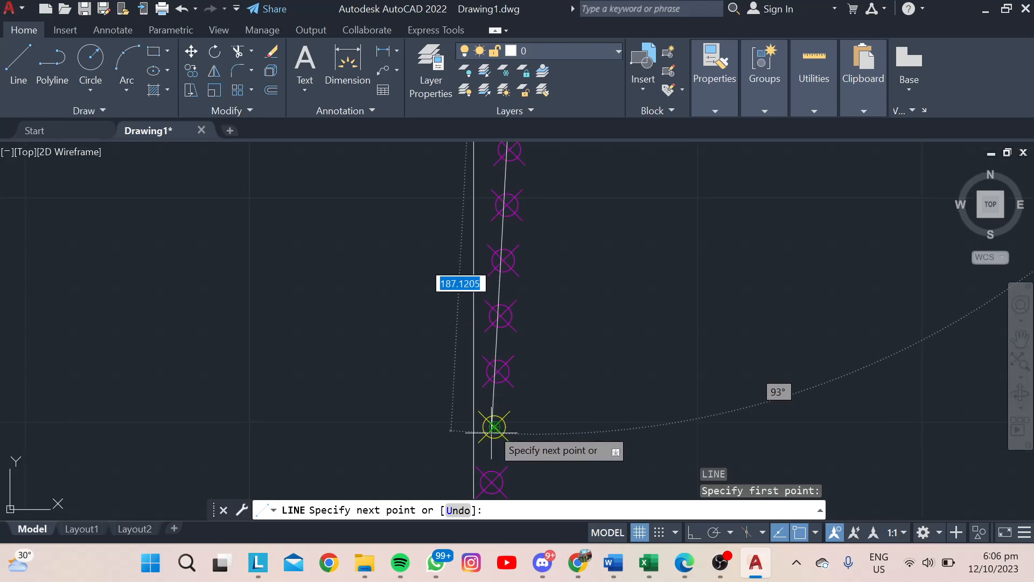
pyautogui.click(494, 427)
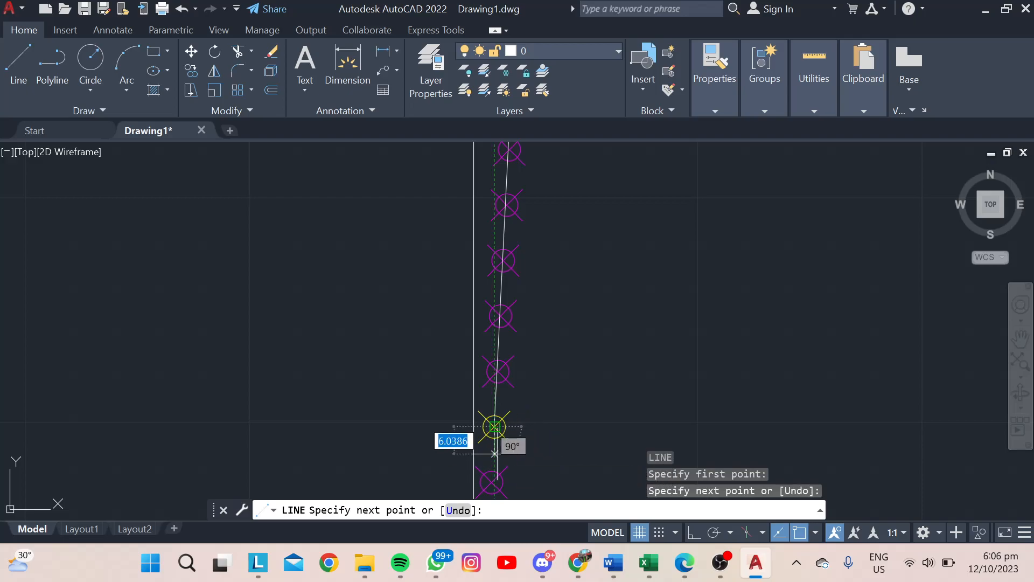
pyautogui.press('Return')
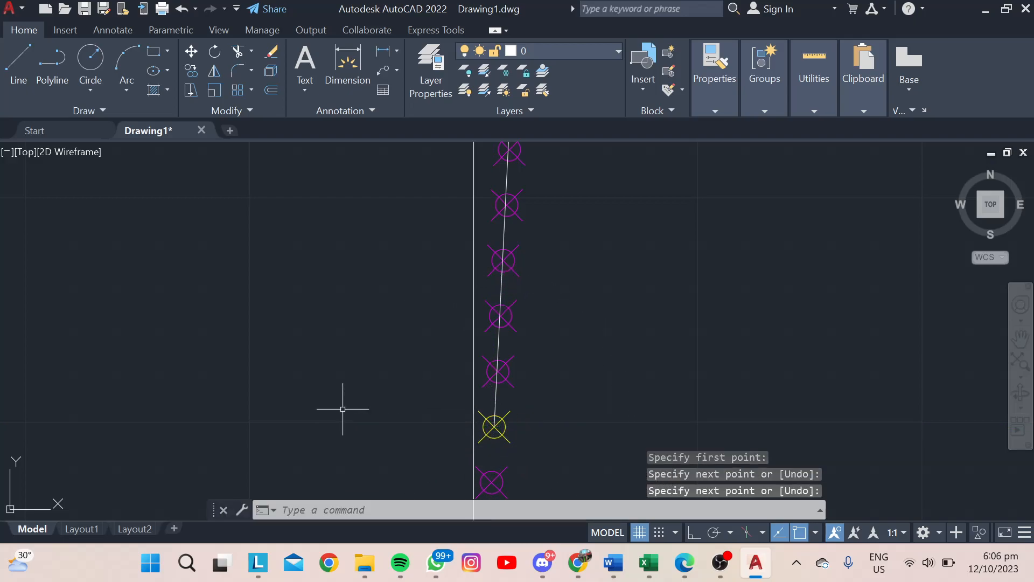
pyautogui.scroll(-5, 552, 409)
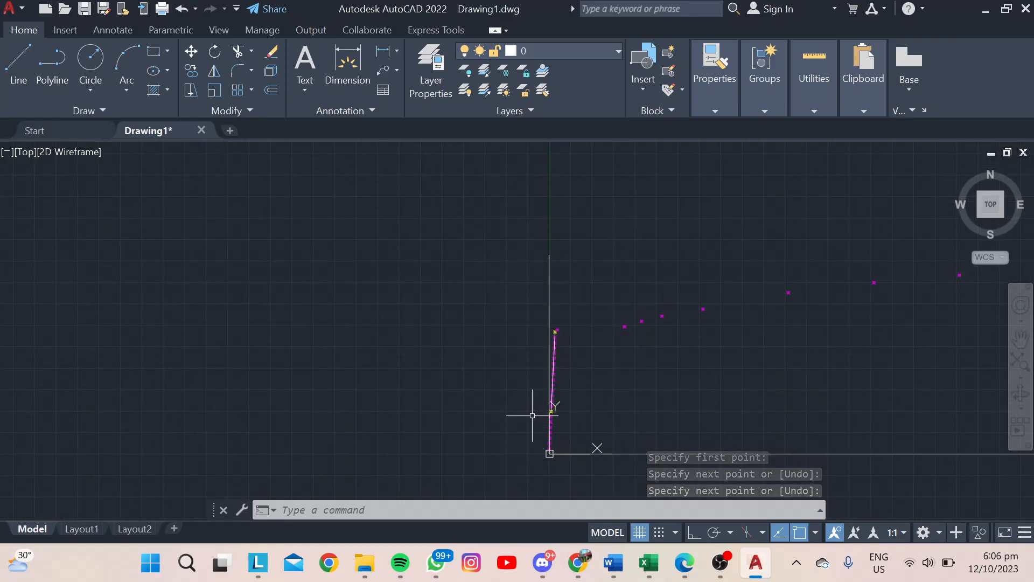
# Stretch the origin end of the horizontal axis line to the left, past the vertical axis and along the same direction.
pyautogui.scroll(2, 541, 413)
pyautogui.moveTo(565, 412); pyautogui.dragTo(552, 365, button='middle')
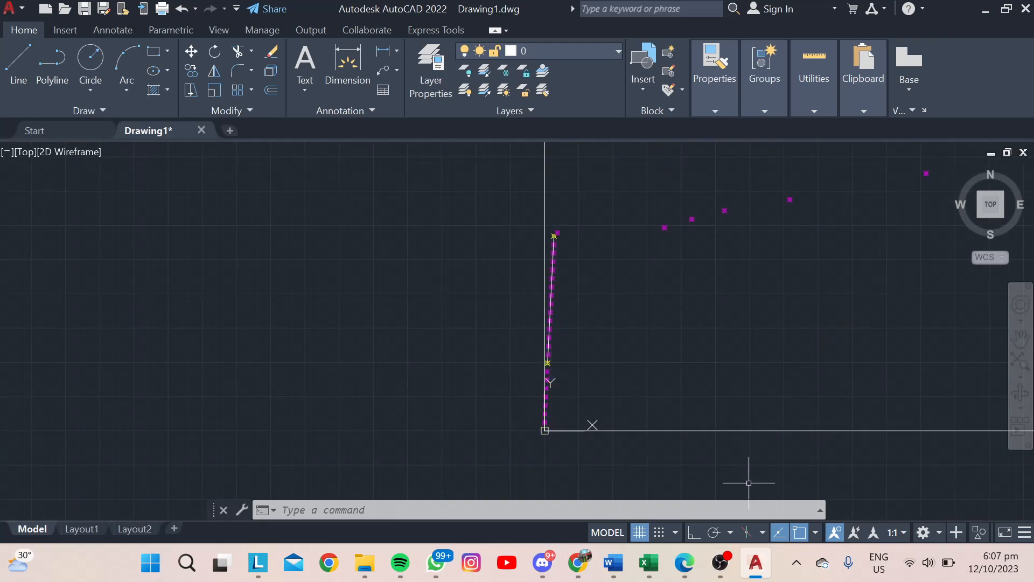
pyautogui.moveTo(749, 483)
pyautogui.mouseDown()
pyautogui.moveTo(700, 409)
pyautogui.moveTo(670, 429)
pyautogui.moveTo(593, 423)
pyautogui.moveTo(577, 437)
pyautogui.mouseUp()
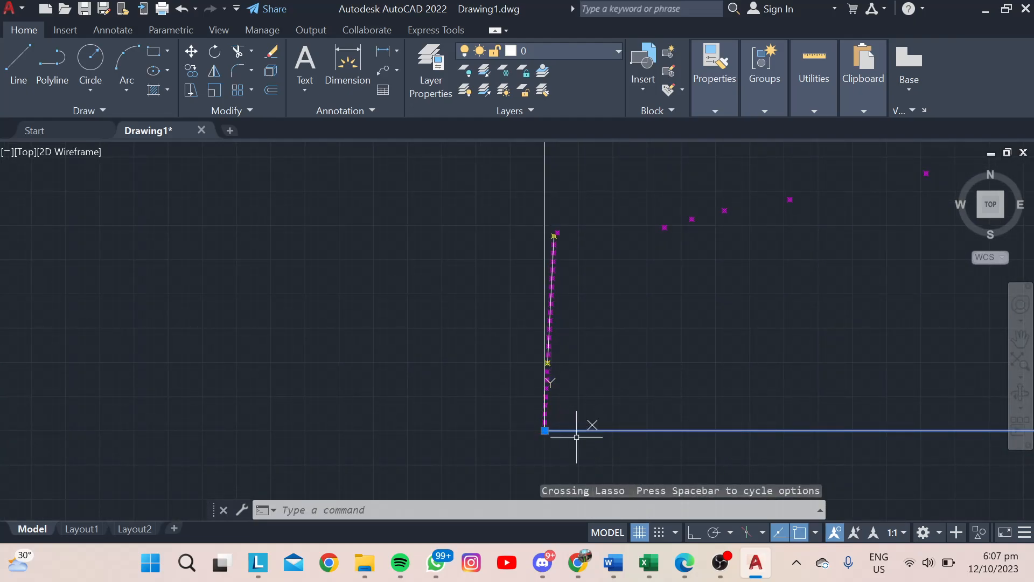
pyautogui.click(545, 430)
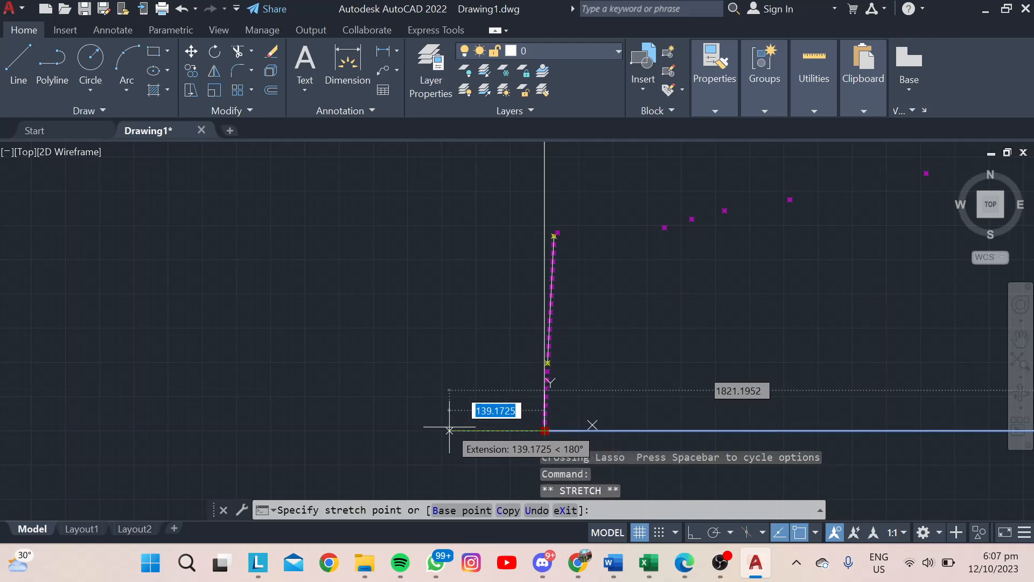
pyautogui.click(423, 431)
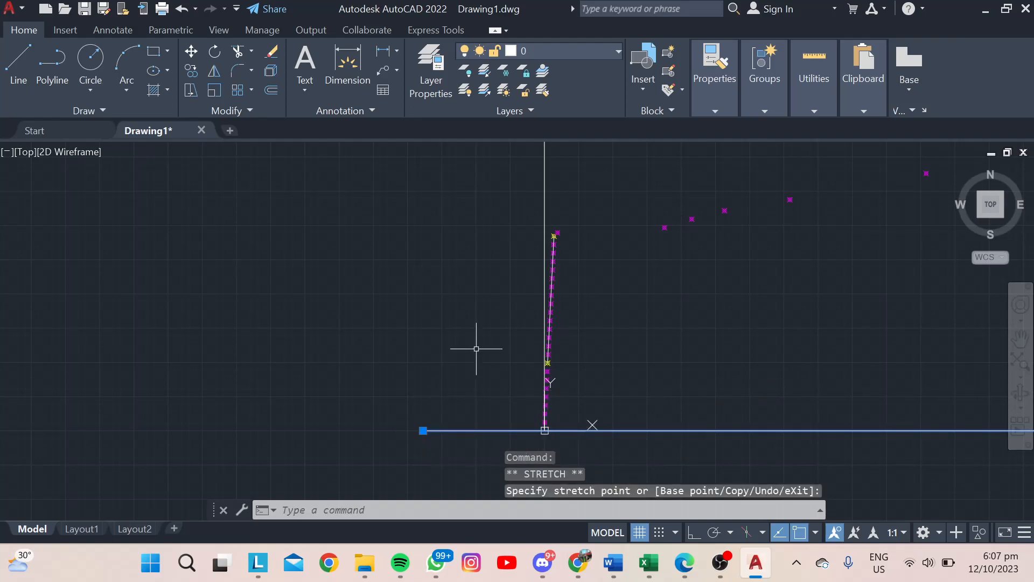
pyautogui.press('Escape')
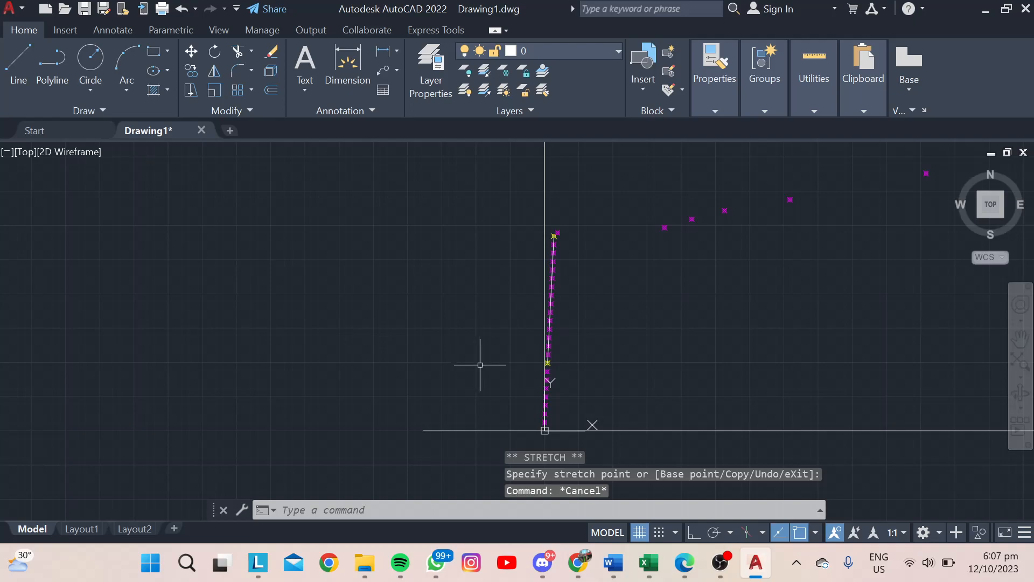
pyautogui.scroll(1, 555, 259)
pyautogui.click(552, 256)
pyautogui.scroll(-1, 643, 215)
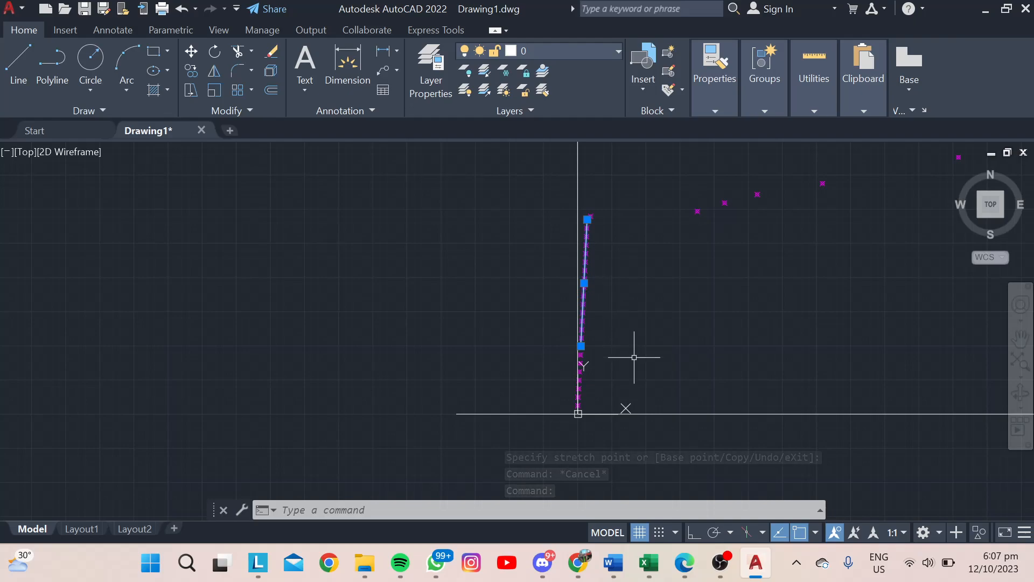
pyautogui.press('Escape')
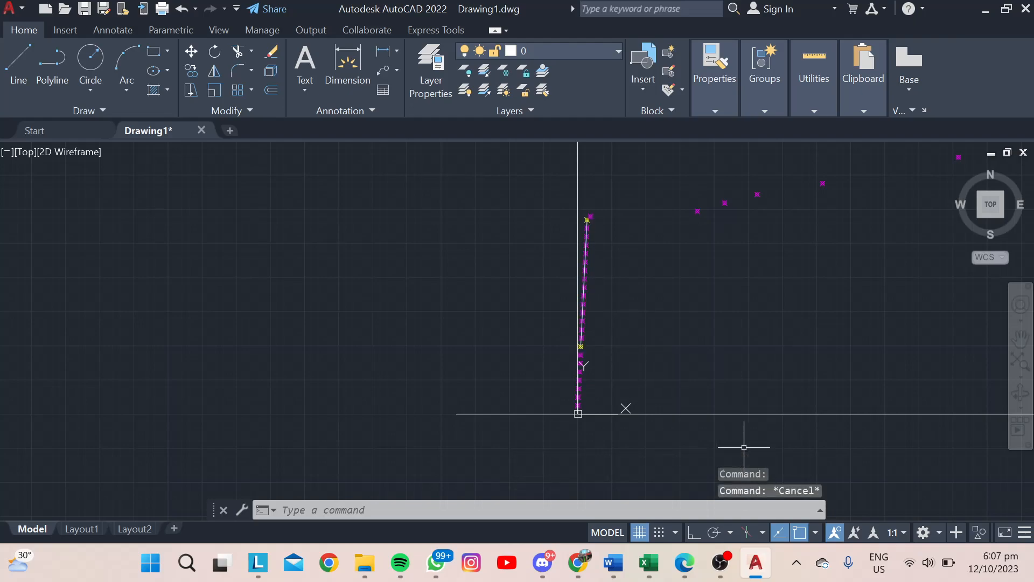
pyautogui.click(733, 426)
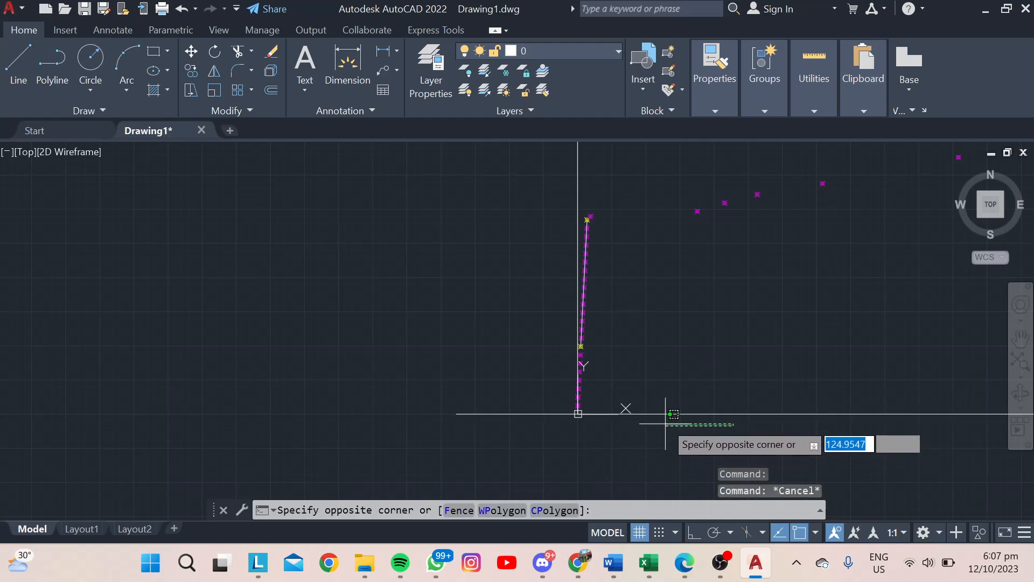
pyautogui.click(664, 390)
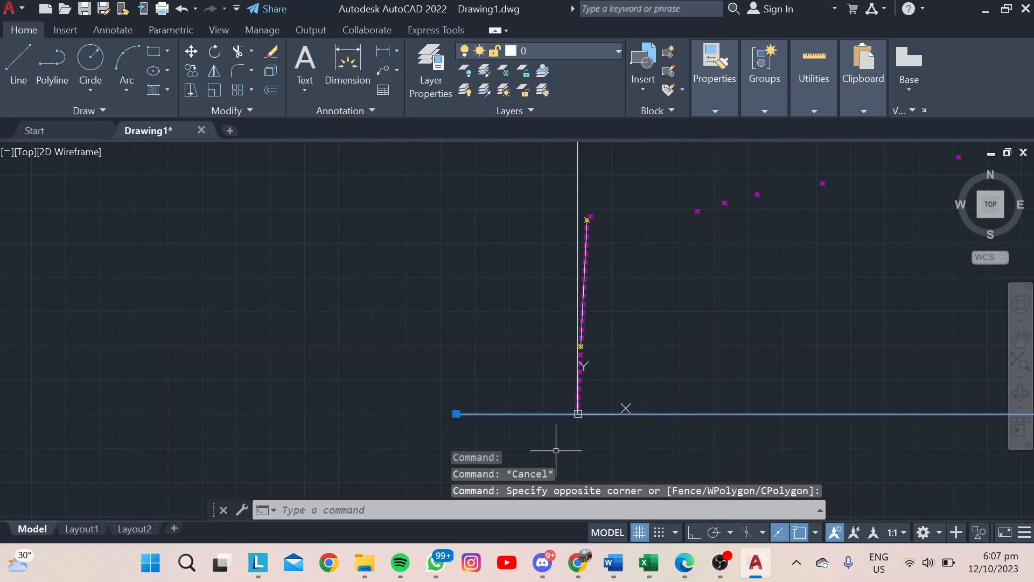
pyautogui.press('Escape')
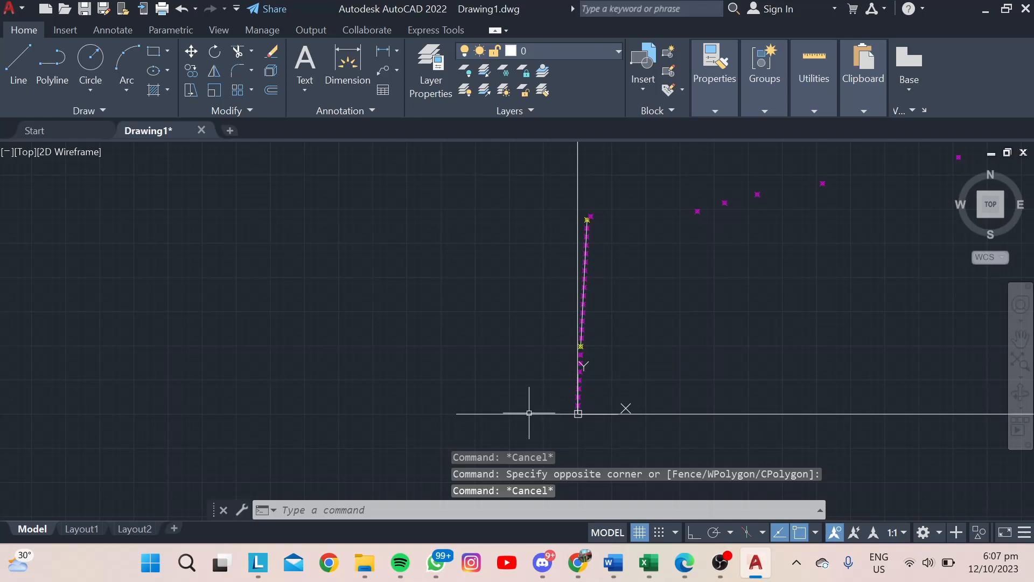
# Extend the sloped line through the two yellow points down to the horizontal axis, using that axis as the boundary edge.
pyautogui.click(523, 415)
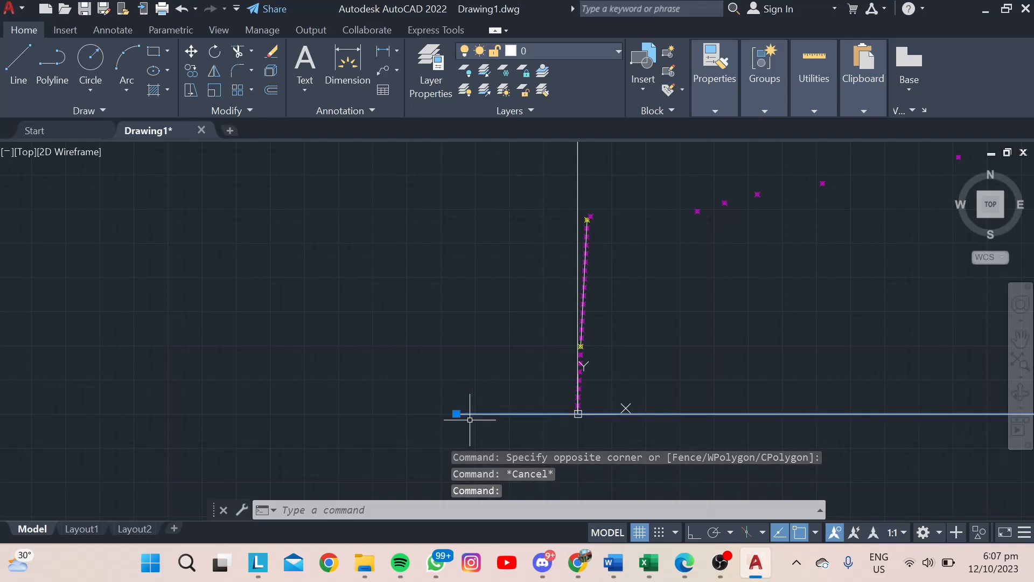
pyautogui.scroll(4, 592, 450)
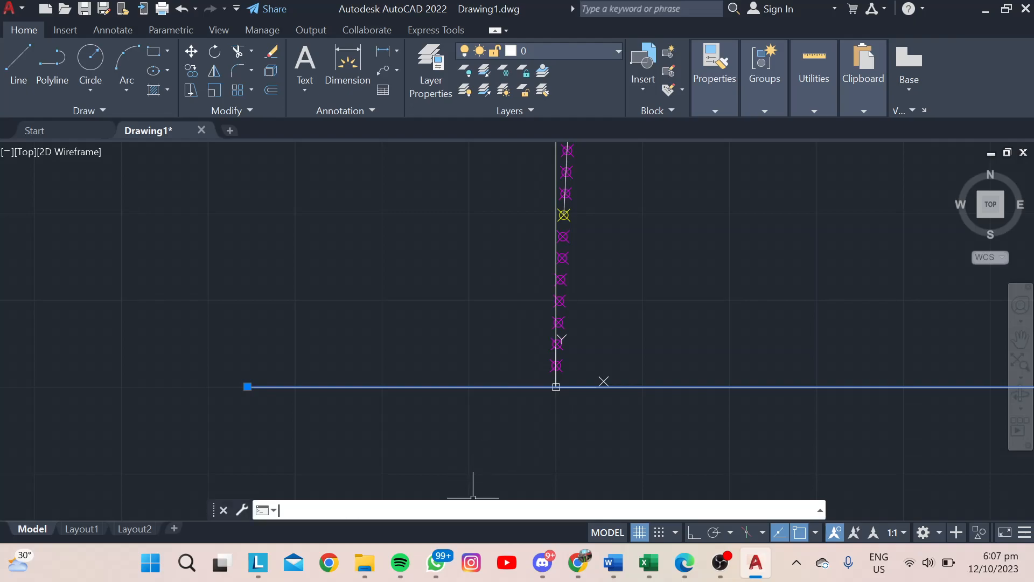
pyautogui.write('xten')
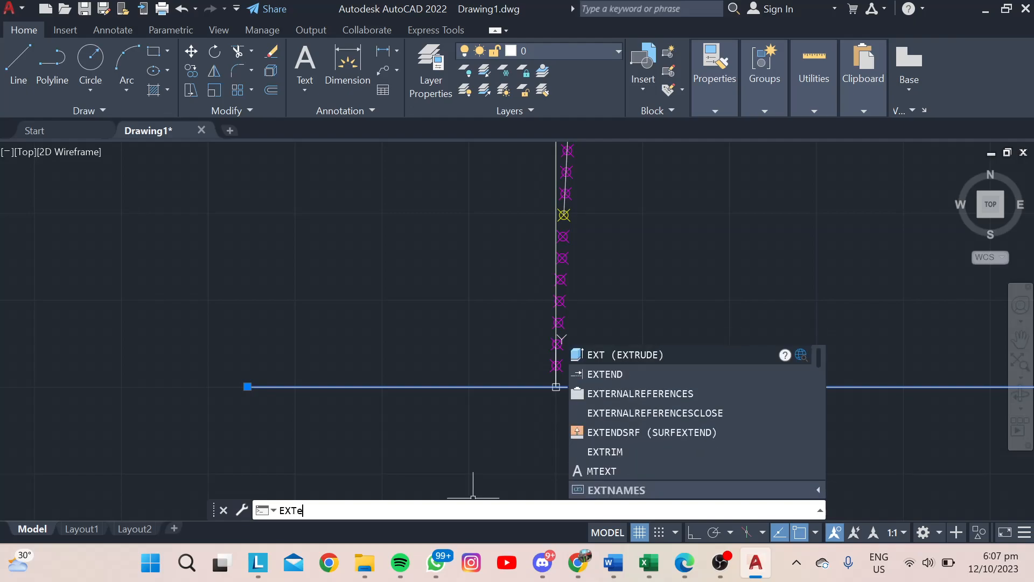
pyautogui.write('d')
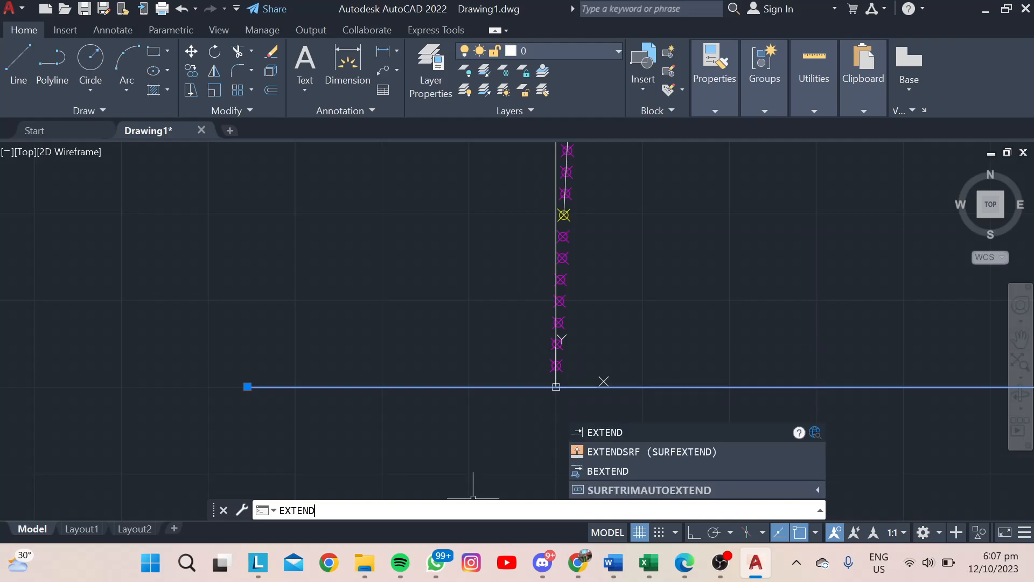
pyautogui.press('Return')
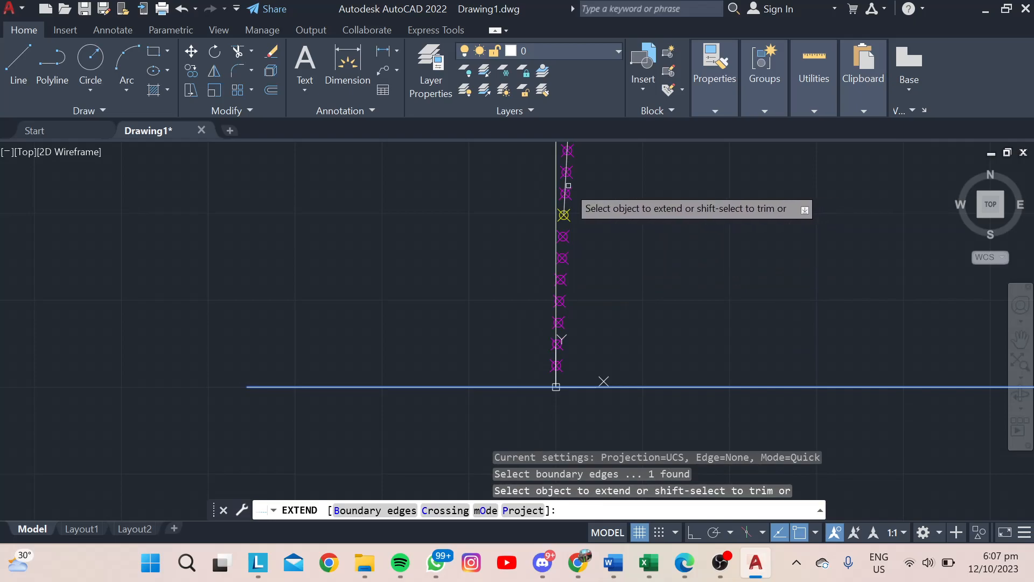
pyautogui.scroll(1, 571, 200)
pyautogui.scroll(-1, 561, 201)
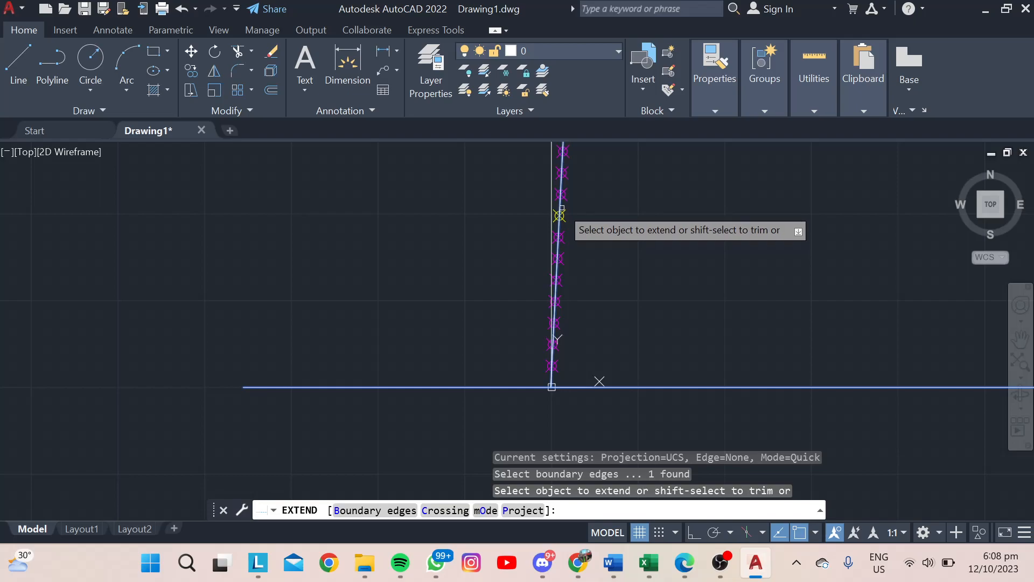
pyautogui.click(560, 209)
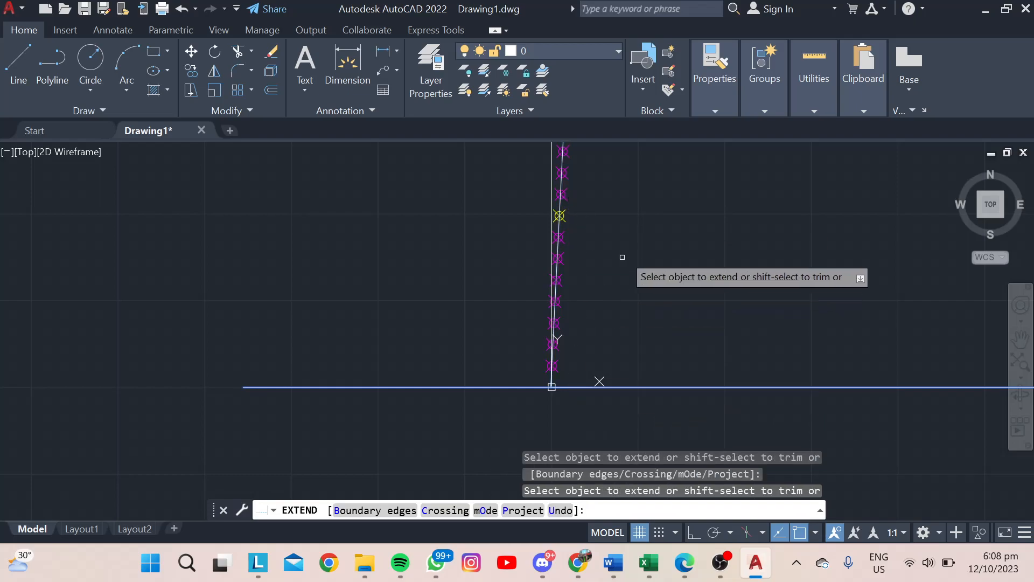
pyautogui.press('Return')
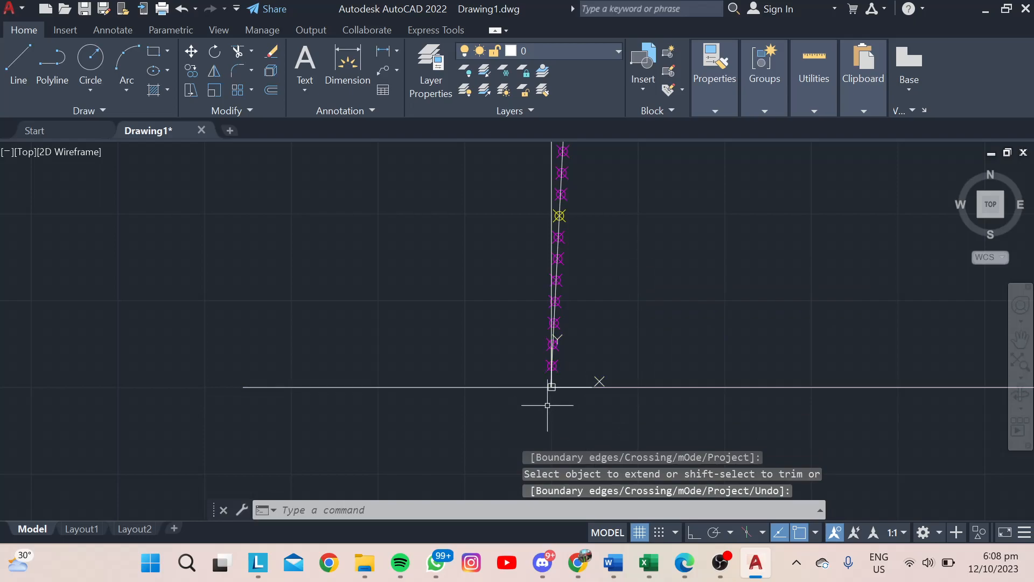
# Dimension the horizontal offset between the sloped line's lower end and the origin, placing the dimension line below the horizontal axis.
pyautogui.scroll(6, 548, 398)
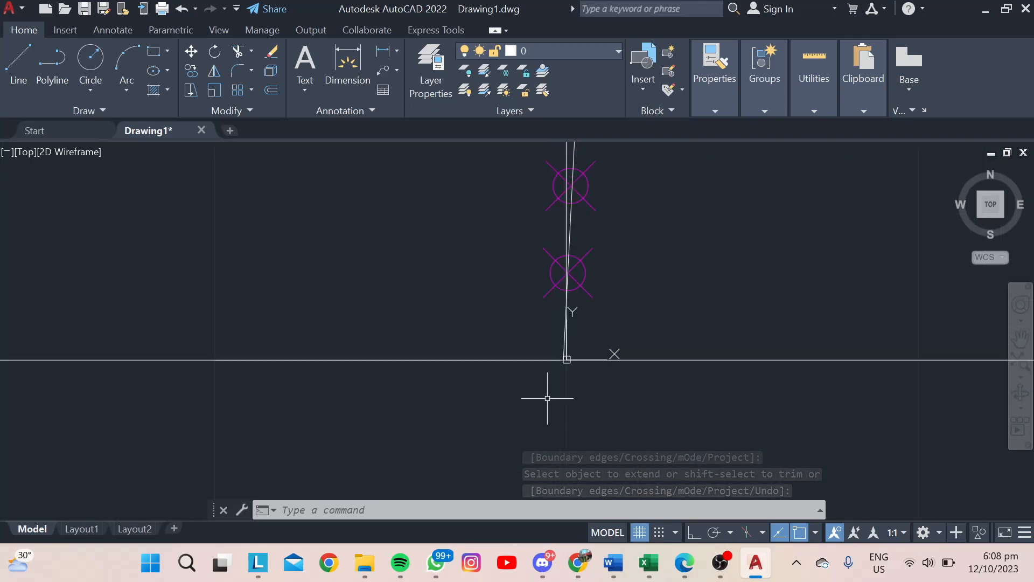
pyautogui.scroll(5, 571, 339)
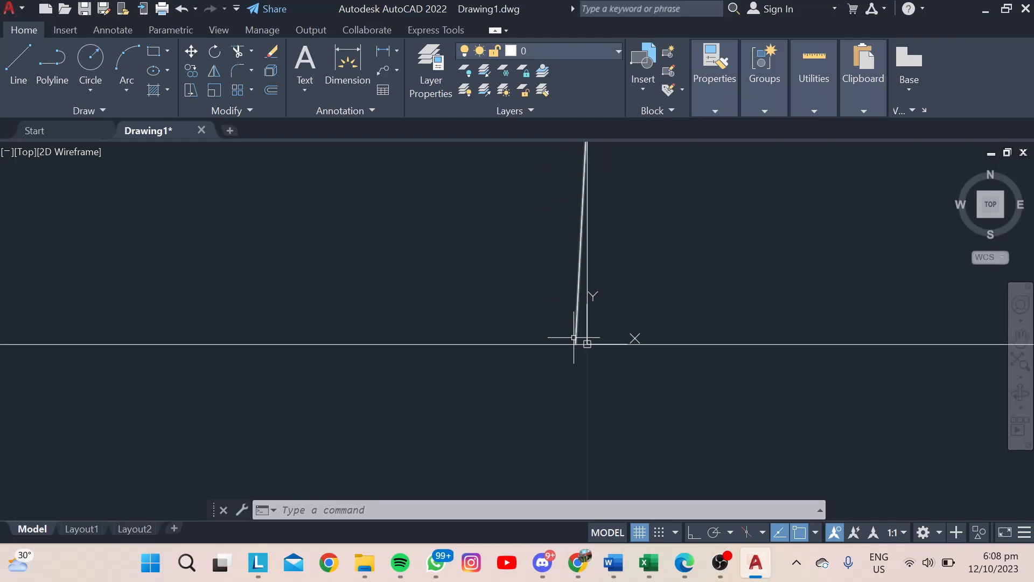
pyautogui.scroll(4, 574, 337)
pyautogui.moveTo(621, 323); pyautogui.dragTo(554, 327, button='middle')
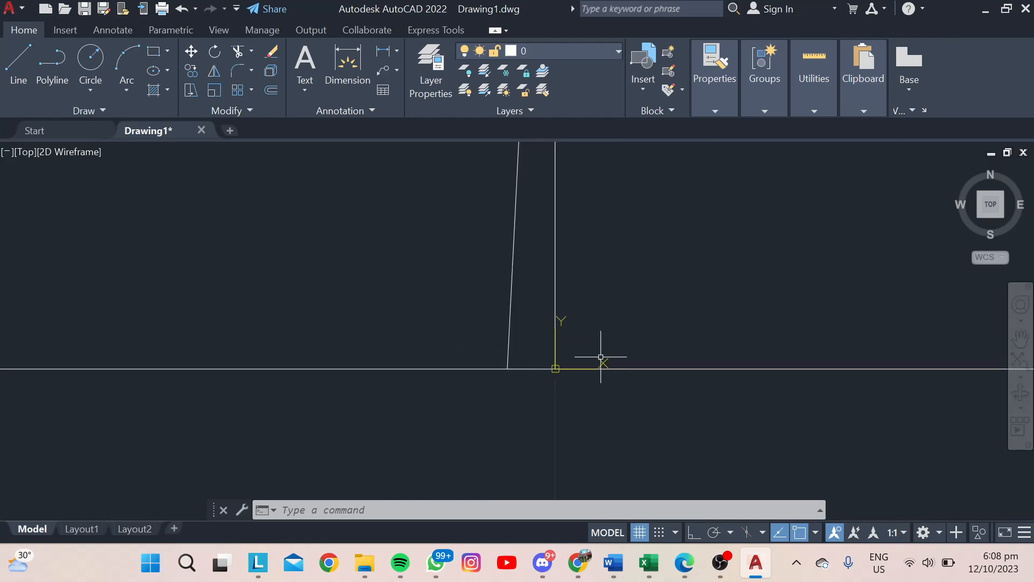
pyautogui.click(347, 70)
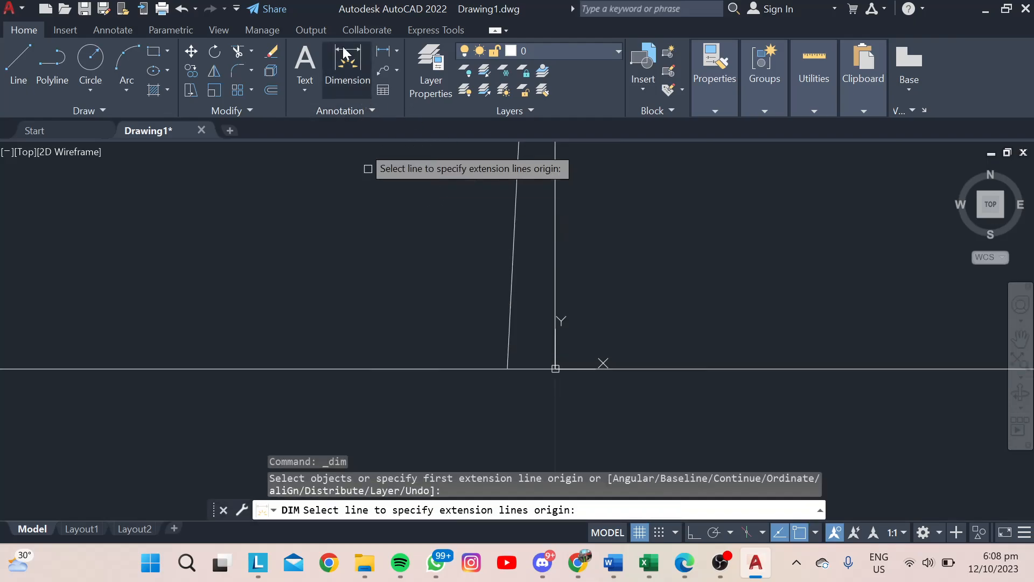
pyautogui.click(348, 73)
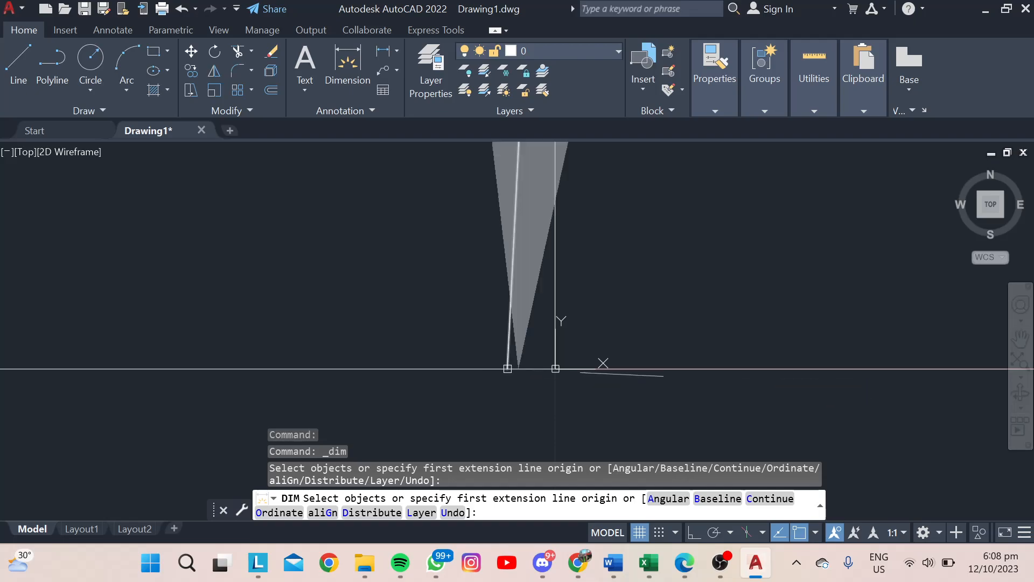
pyautogui.scroll(4, 506, 367)
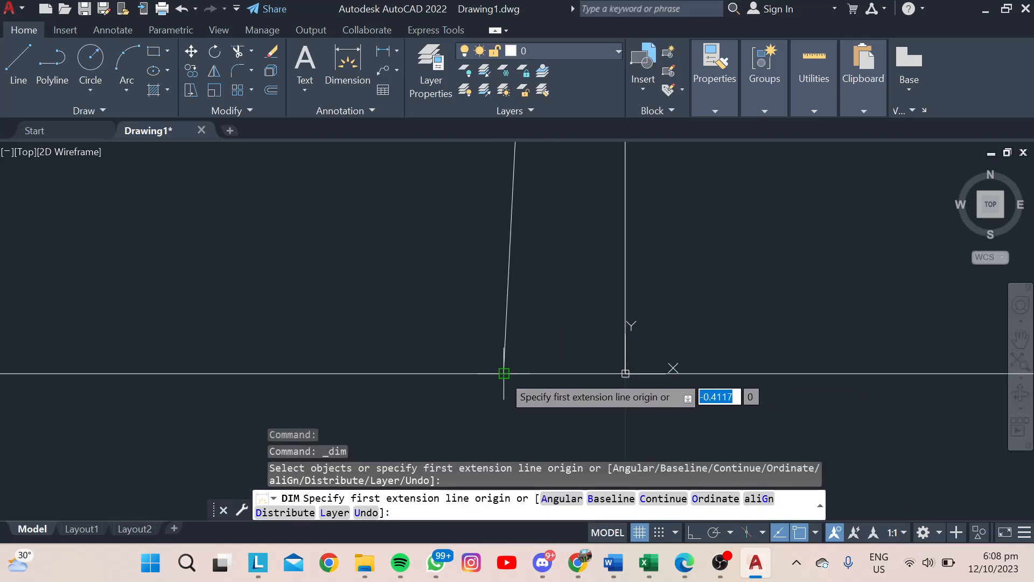
pyautogui.click(504, 374)
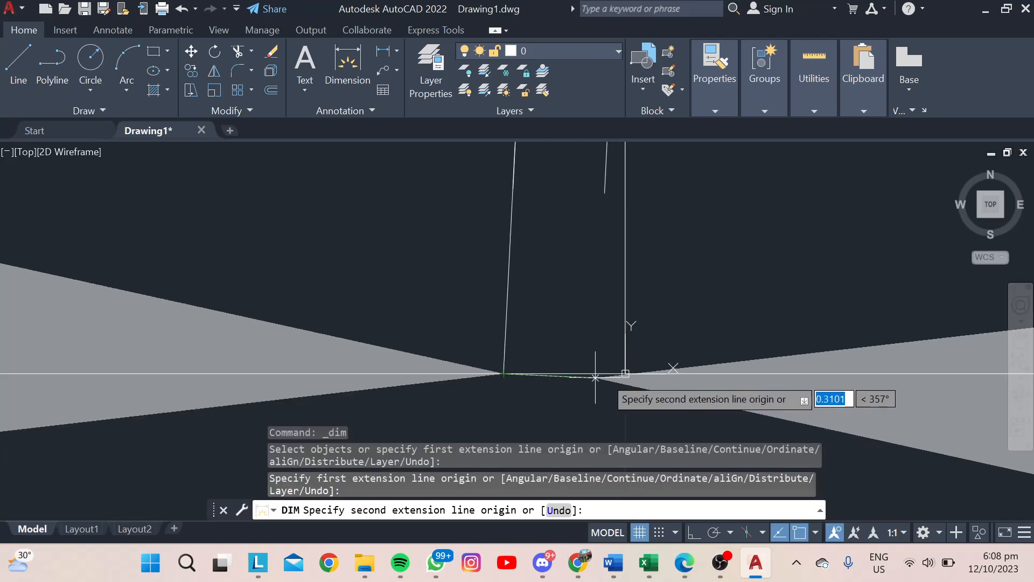
pyautogui.click(625, 373)
pyautogui.scroll(-5, 617, 324)
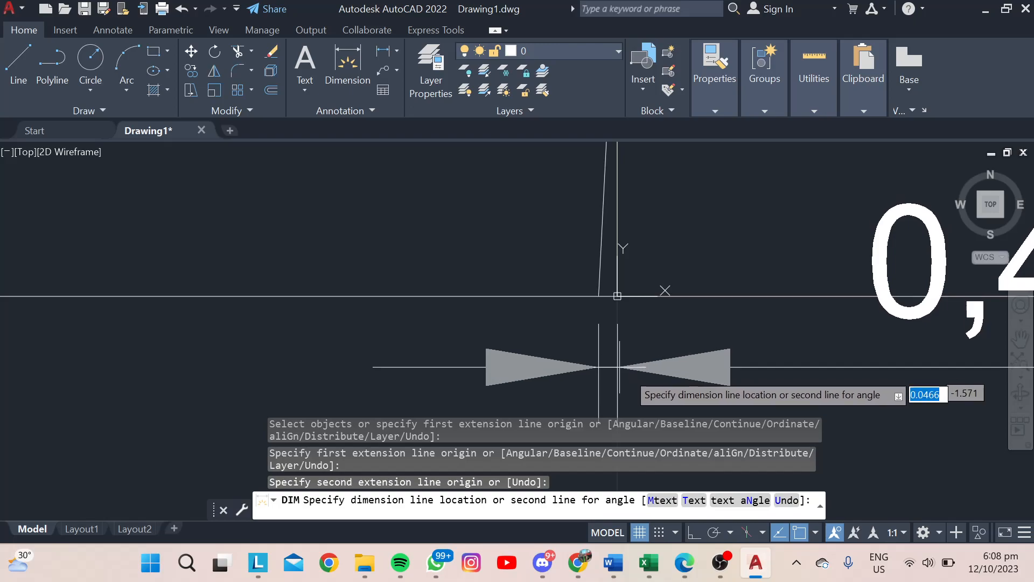
pyautogui.click(624, 365)
pyautogui.scroll(-6, 285, 279)
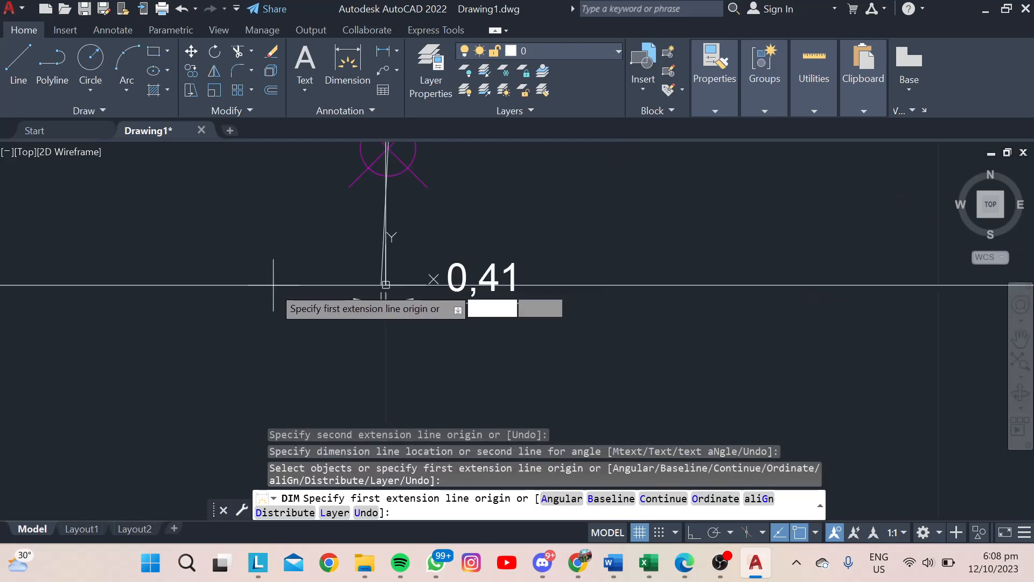